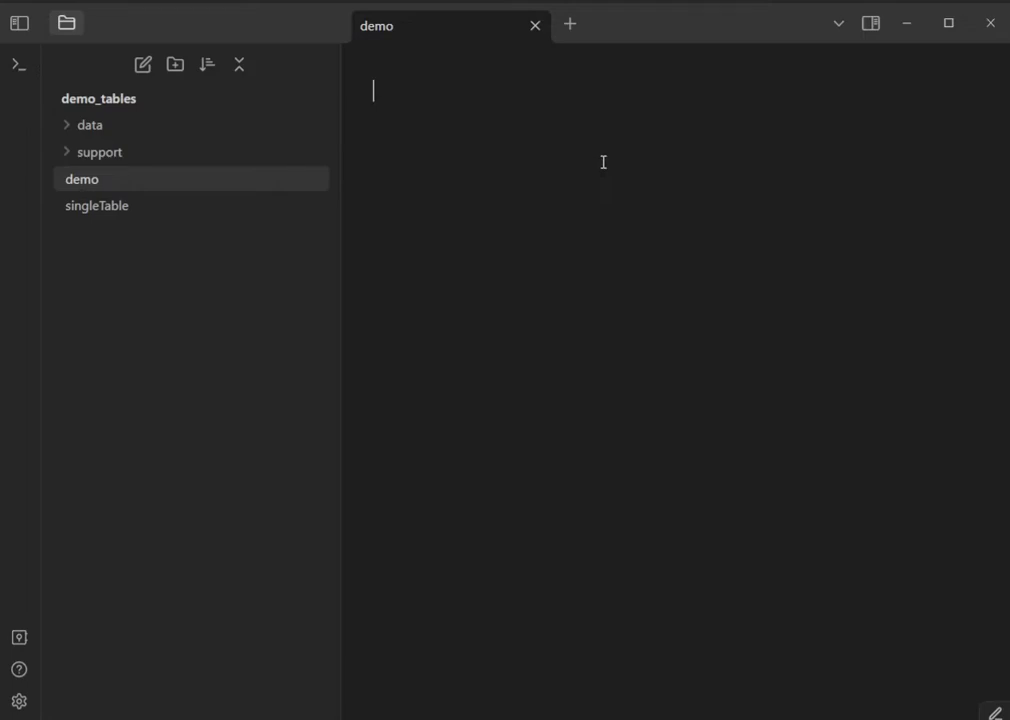
Review the singleTable note, then register it as a table from the demo note with the command ;;tbl add singleTable.
click(82, 212)
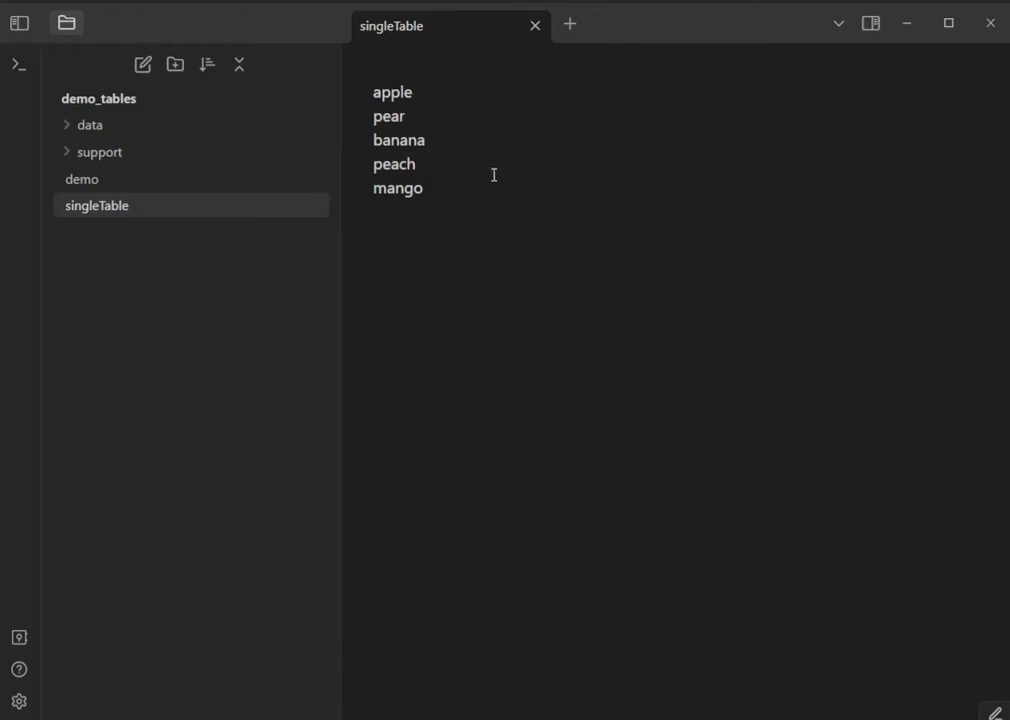
click(100, 183)
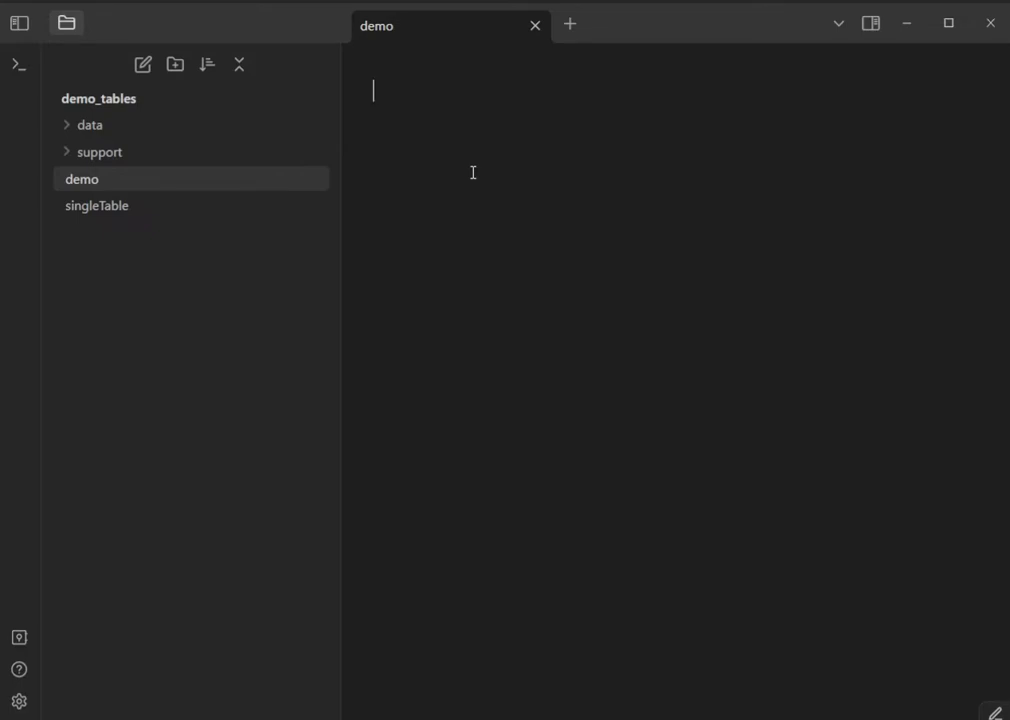
click(473, 172)
text(;;tbl a)
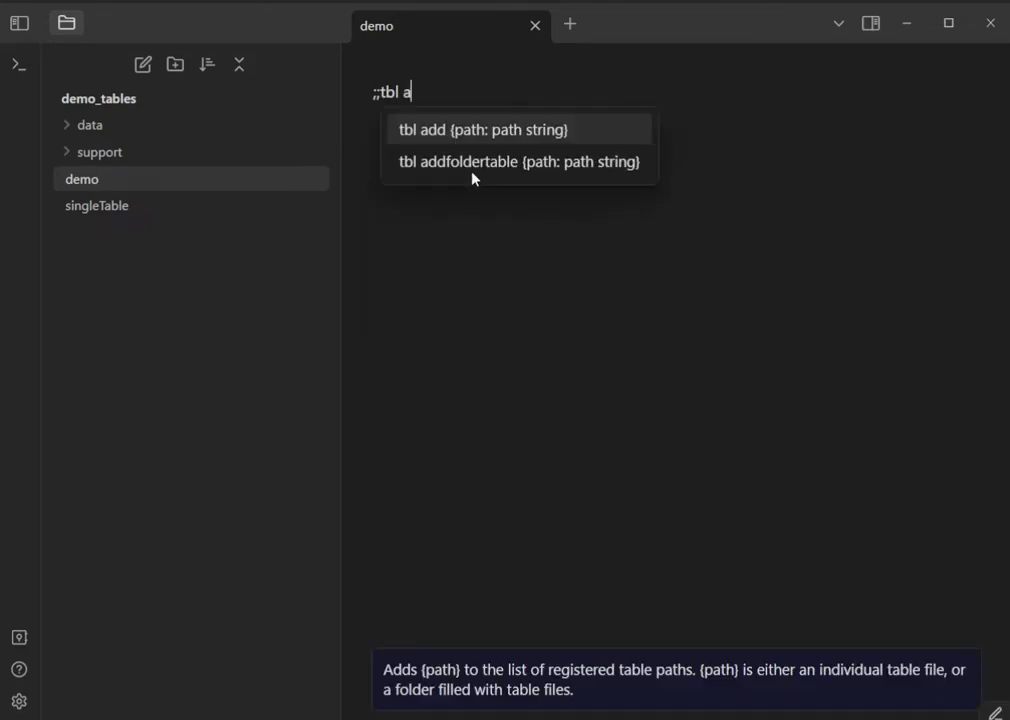
text(dd singleTable)
key(Return)
Run the tbl roll command in the demo note to insert one random pick from singleTable.
text(;;tbl ro)
click(473, 178)
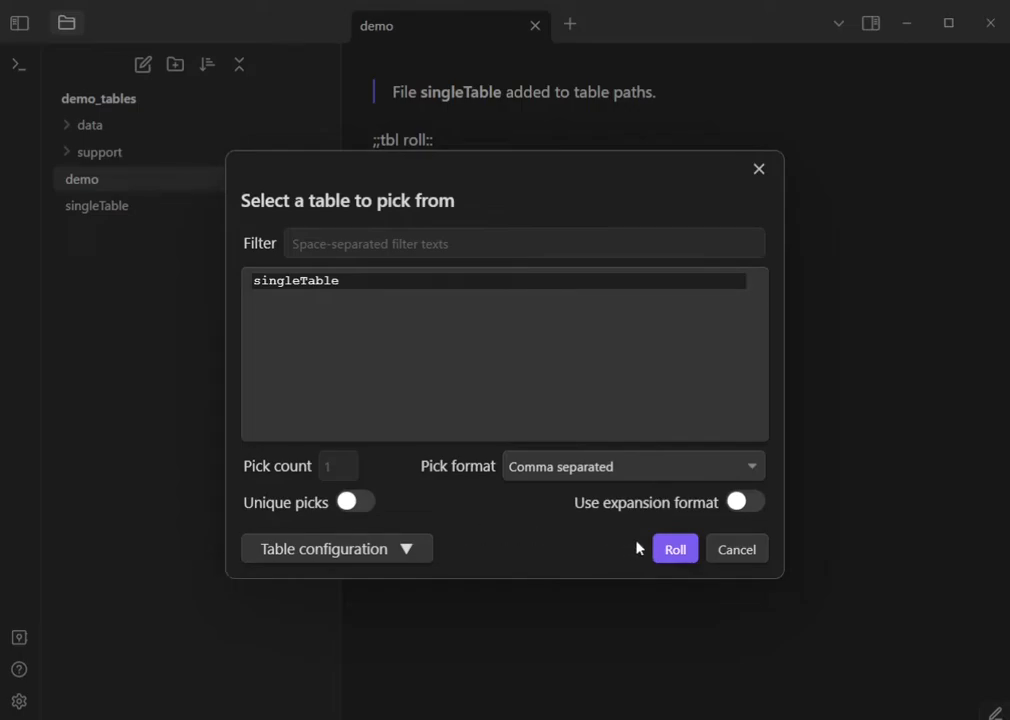
click(686, 557)
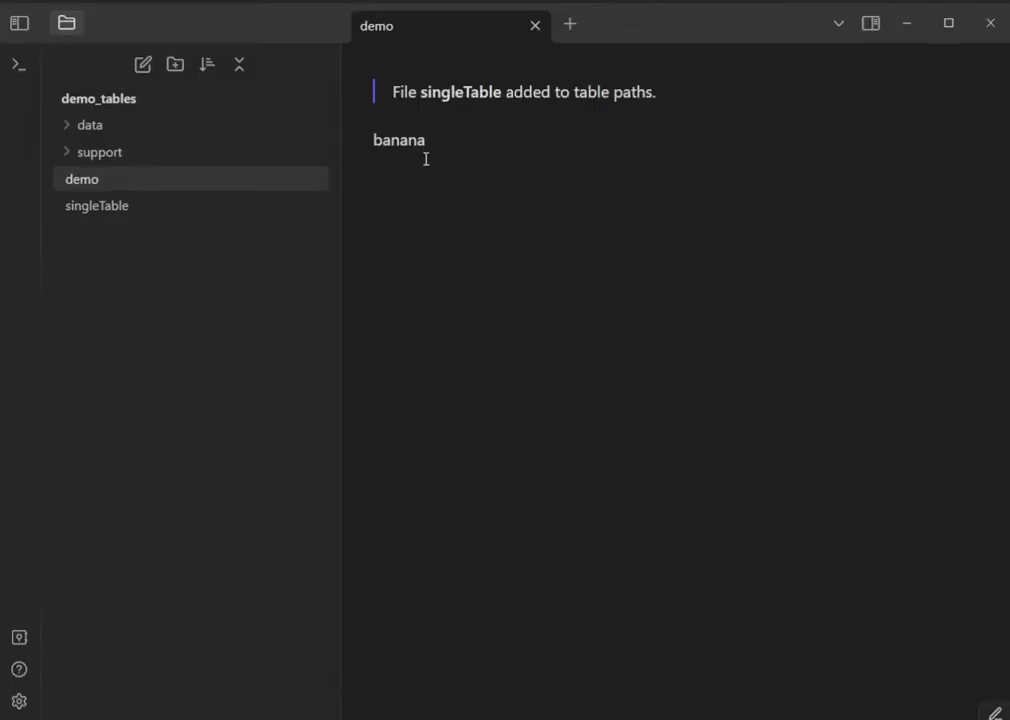
Roll 5 unique picks from singleTable as a bulleted list in expansion format with the tbl roll command.
text(;;tbl roll)
key(Return)
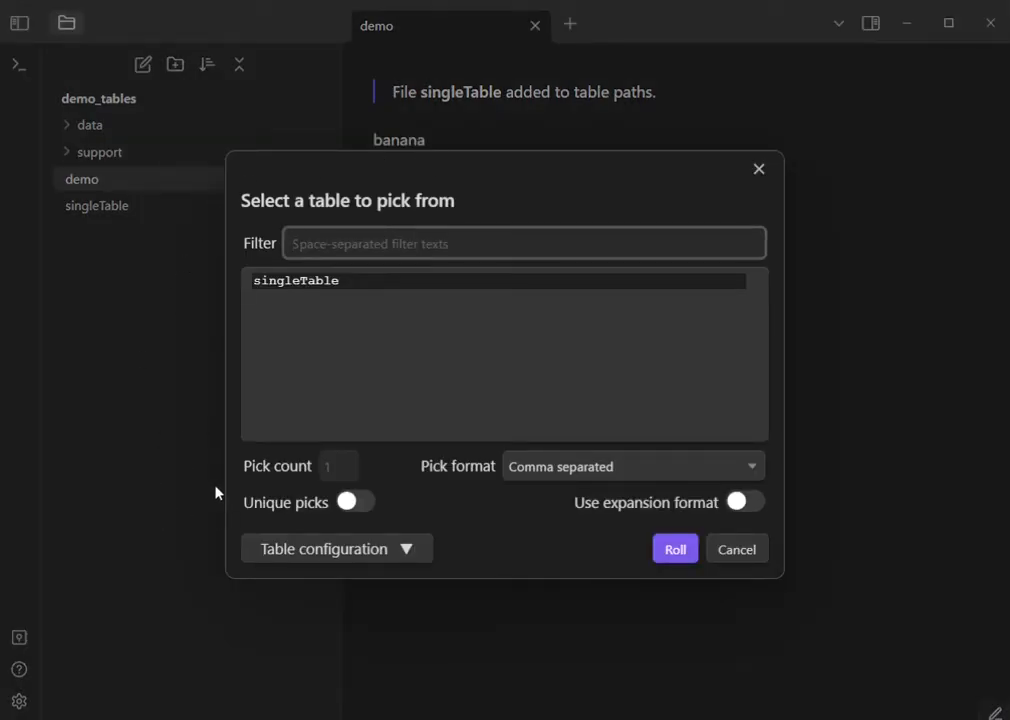
click(340, 461)
text(5)
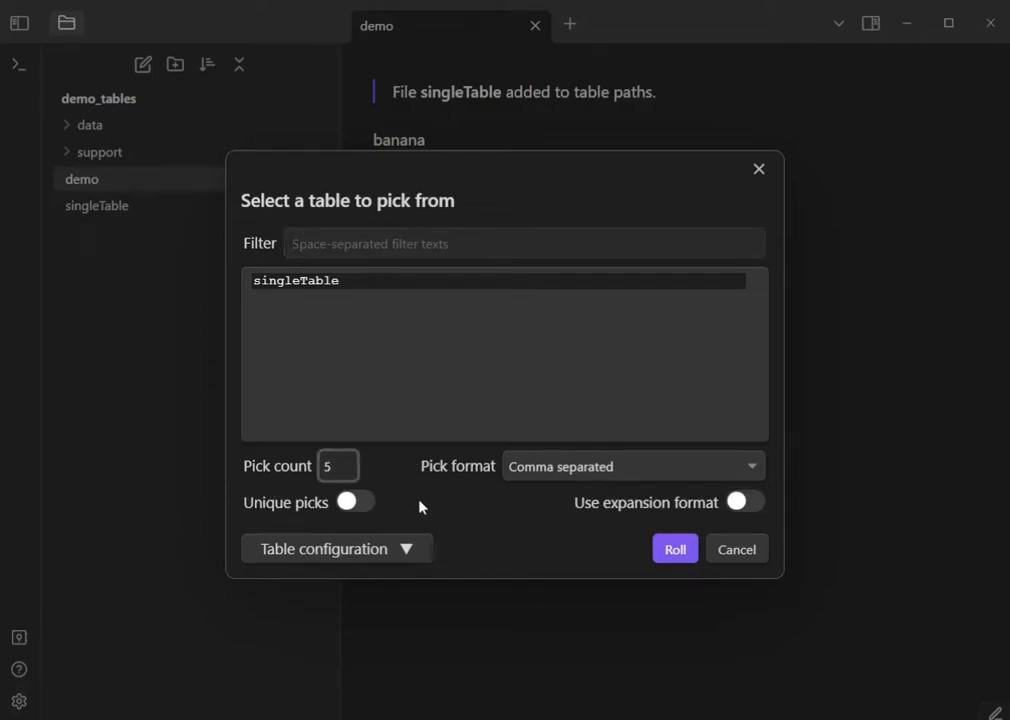
click(365, 502)
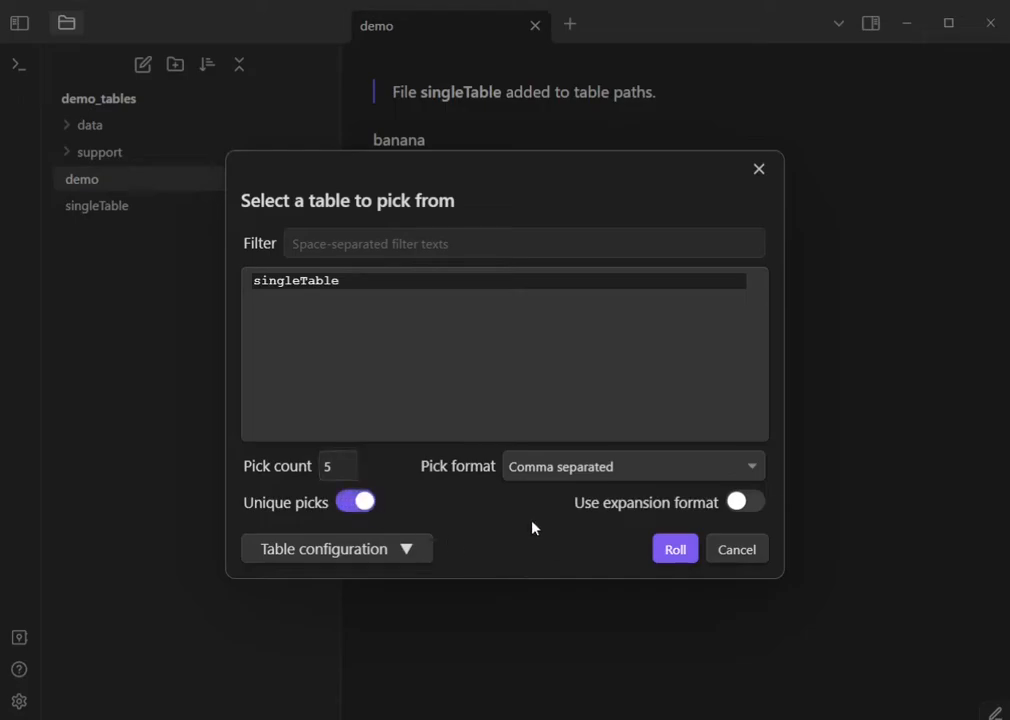
click(745, 505)
click(672, 472)
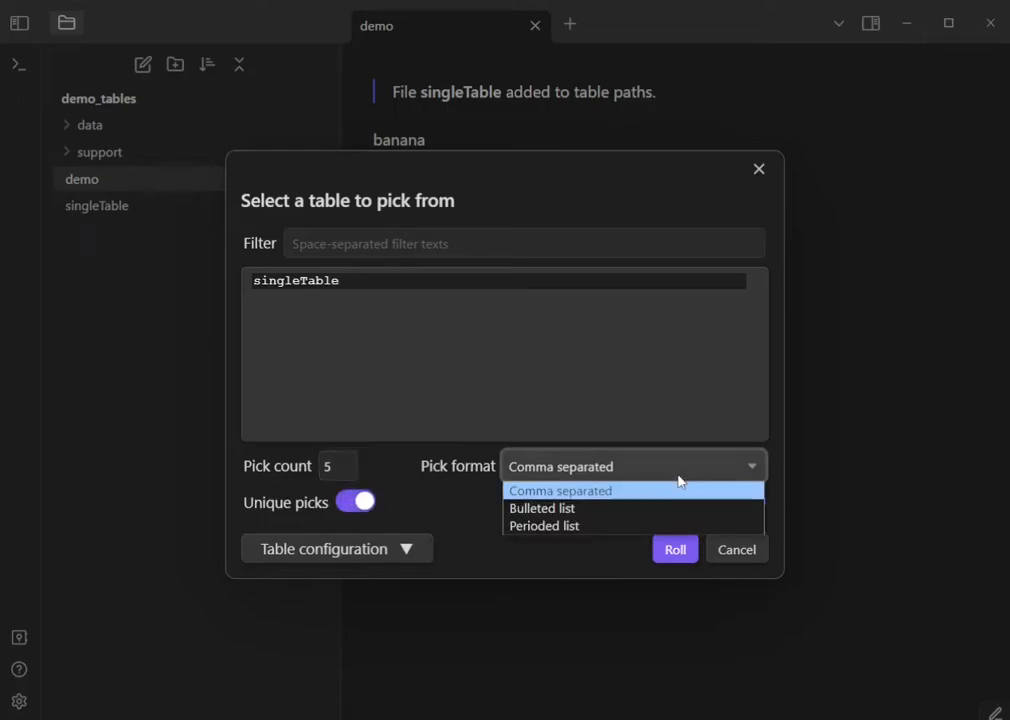
click(606, 510)
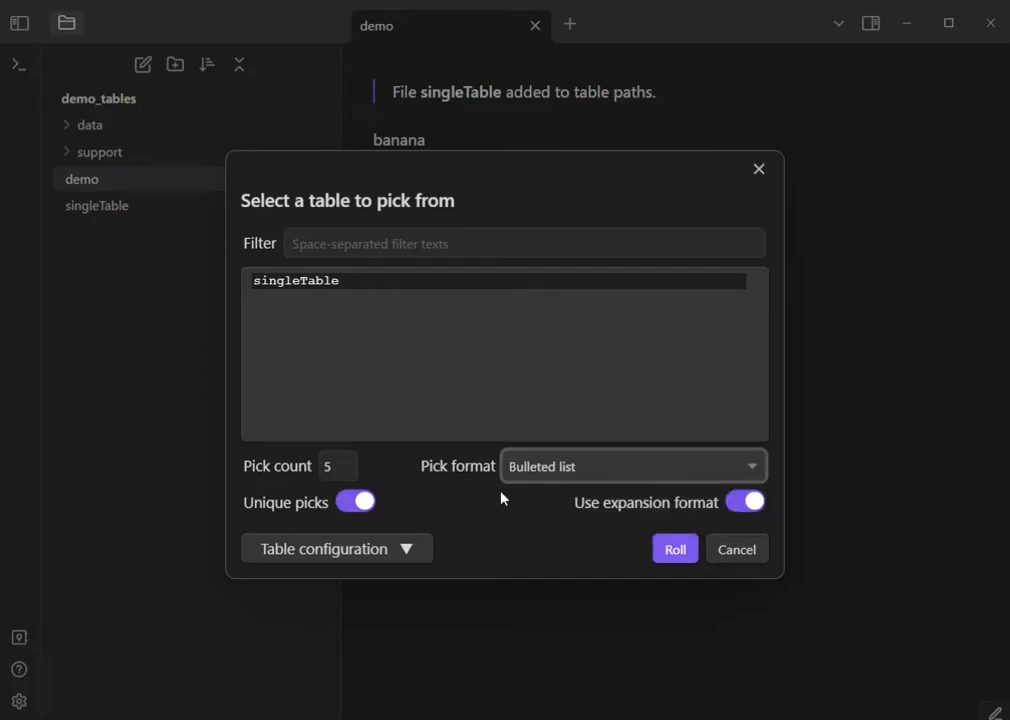
click(673, 552)
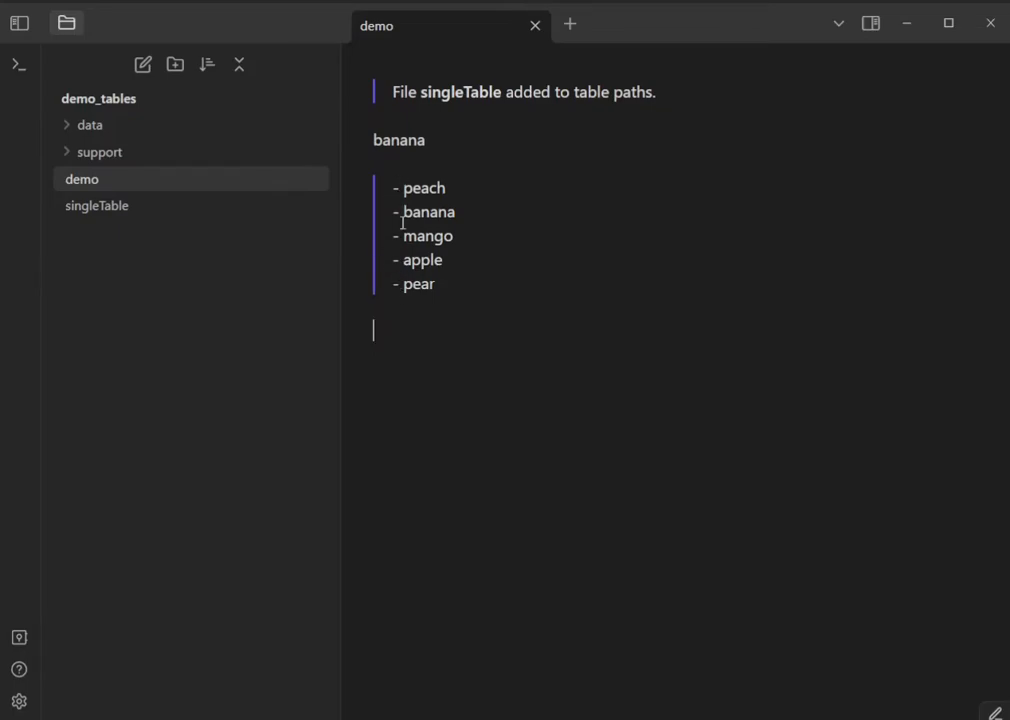
Roll singleTable again with the same pick settings to add a second bulleted list.
text(;;tbl roll)
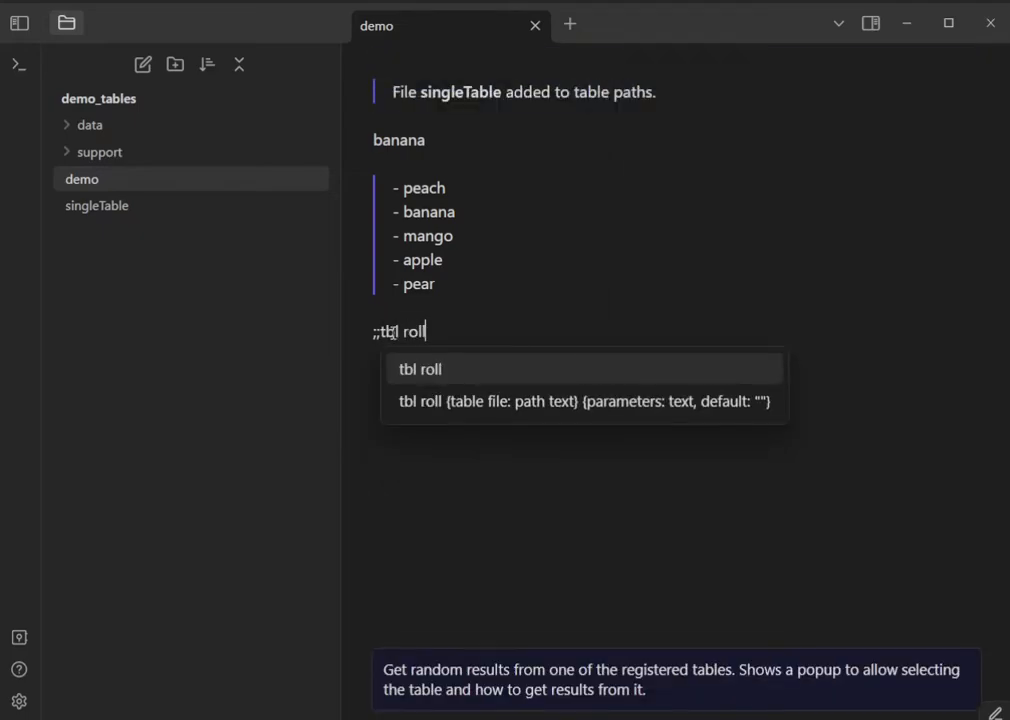
key(Return)
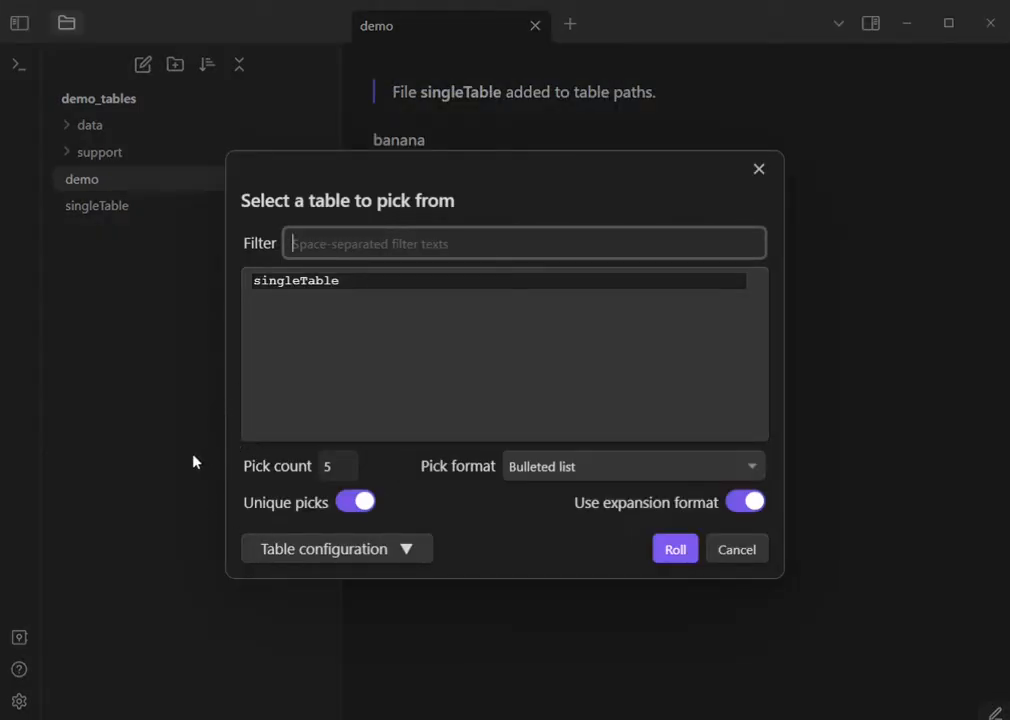
click(675, 553)
Roll 10 comma-separated picks from singleTable with unique picks and expansion format turned off.
click(444, 480)
text(;;tbl roll)
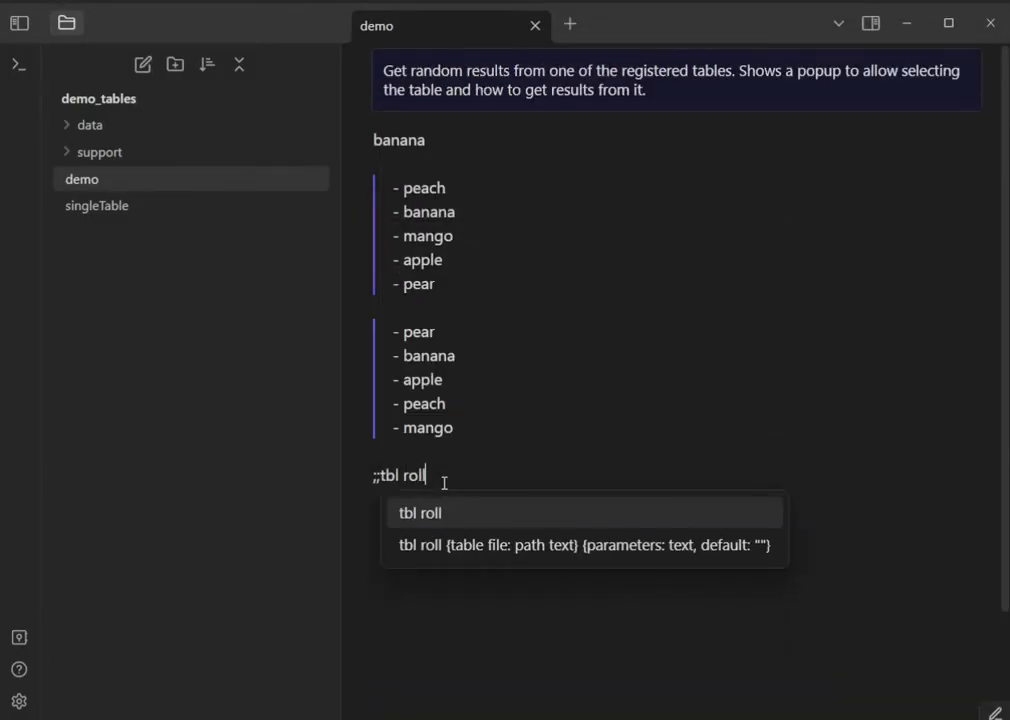
key(Return)
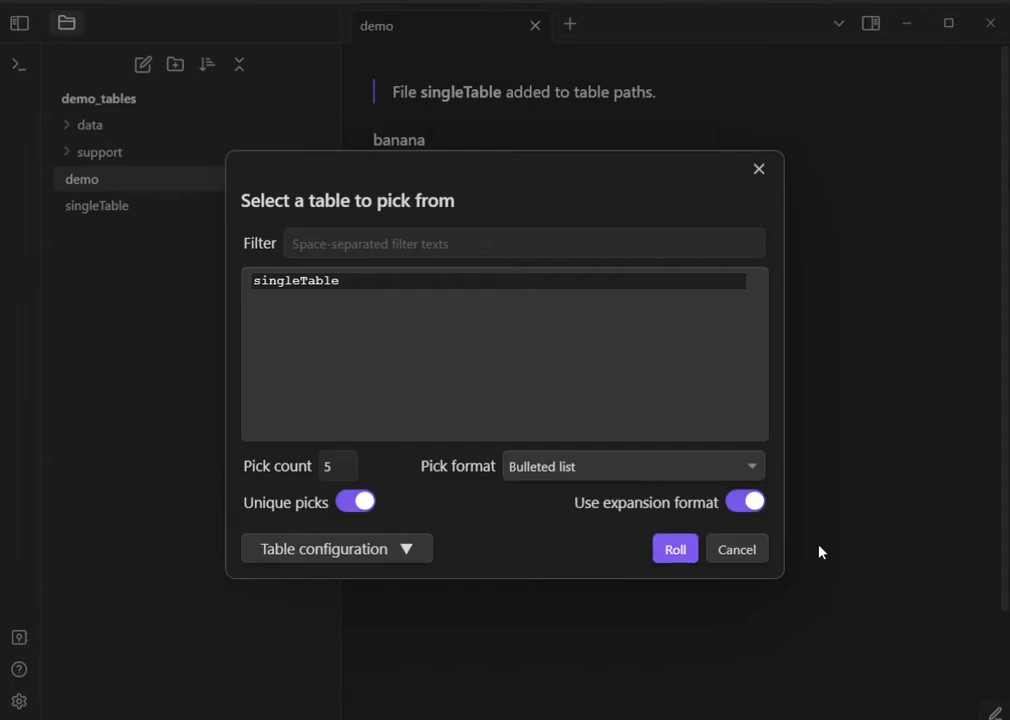
click(345, 502)
click(293, 466)
key(BackSpace)
text(10)
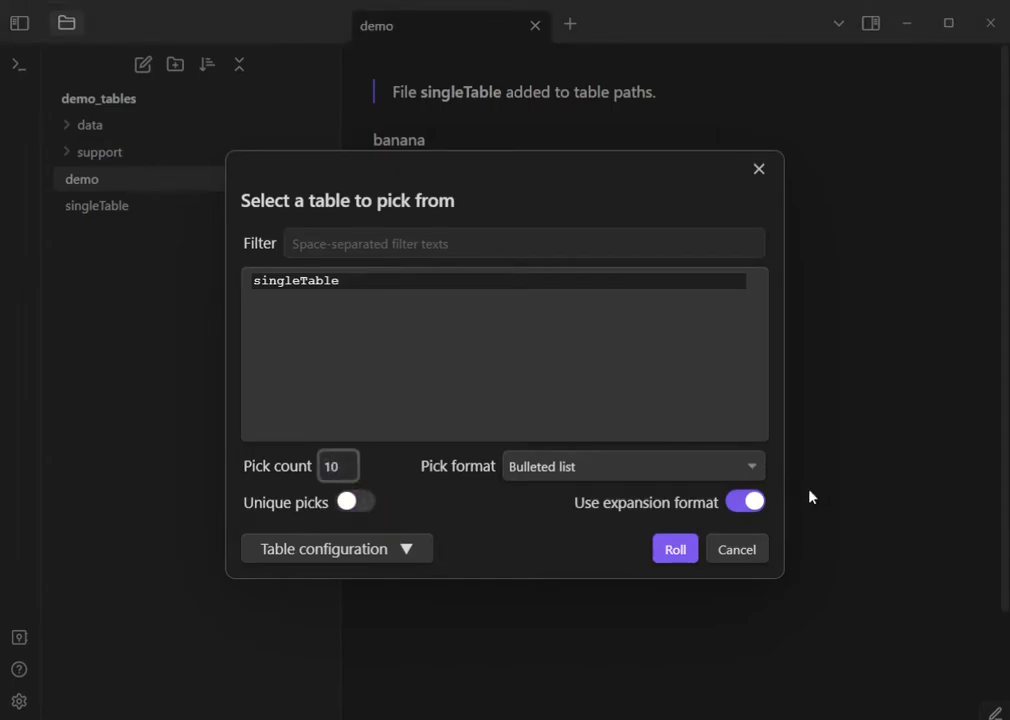
click(746, 502)
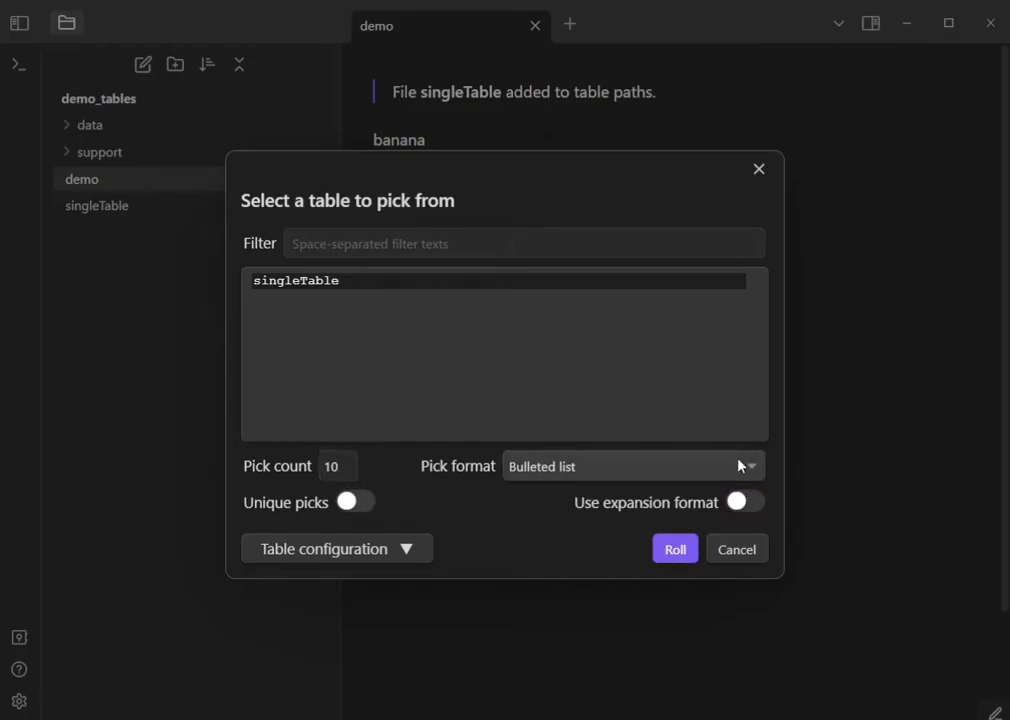
click(741, 466)
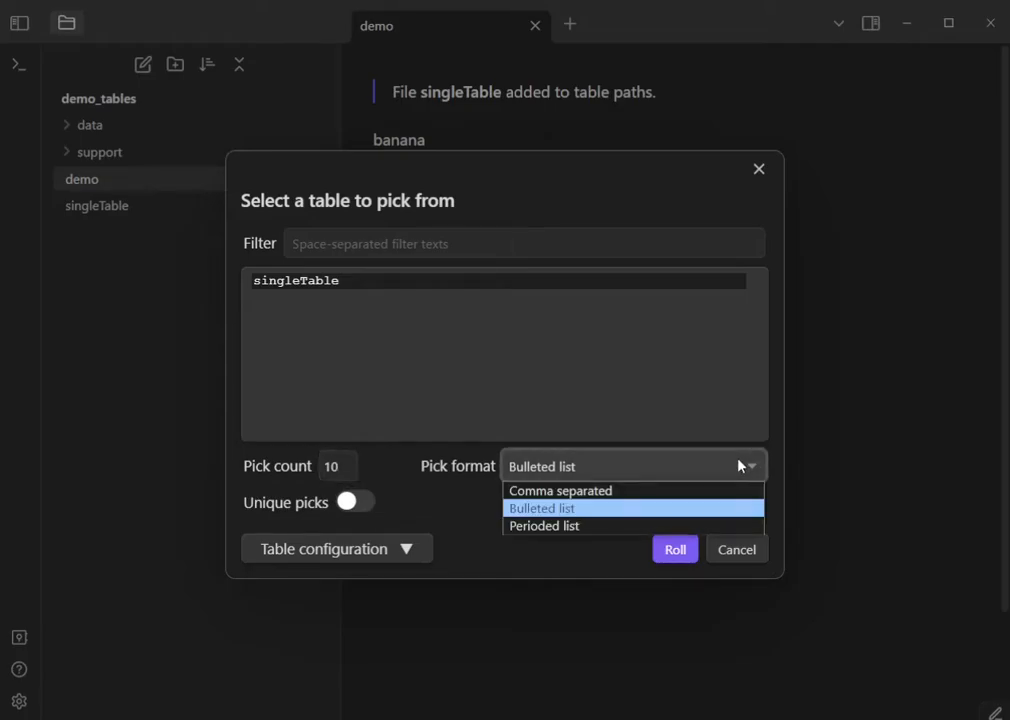
click(588, 491)
click(675, 550)
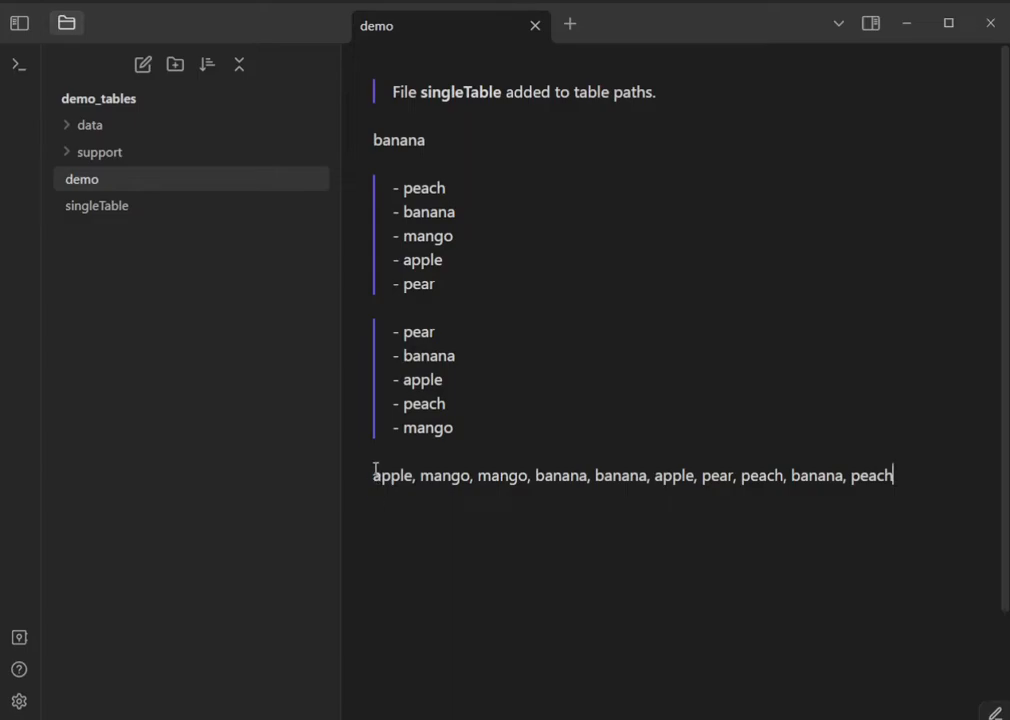
Roll 10 picks from singleTable as a perioded list below the comma-separated results.
key(Return)
key(Return)
text(;;tbl r)
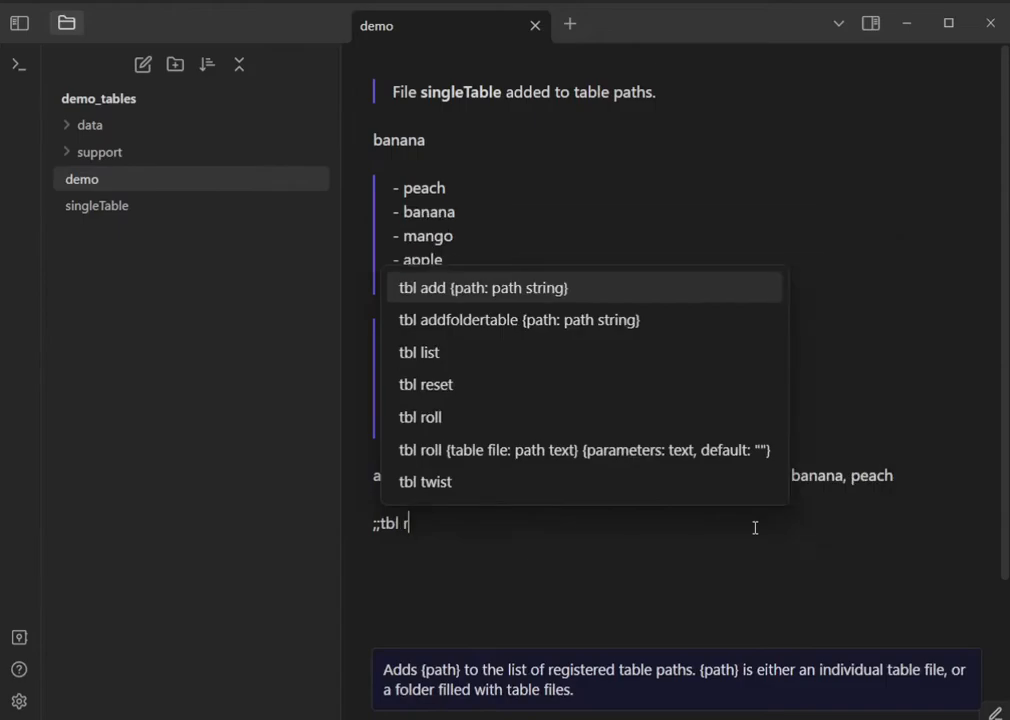
text(oll)
key(Return)
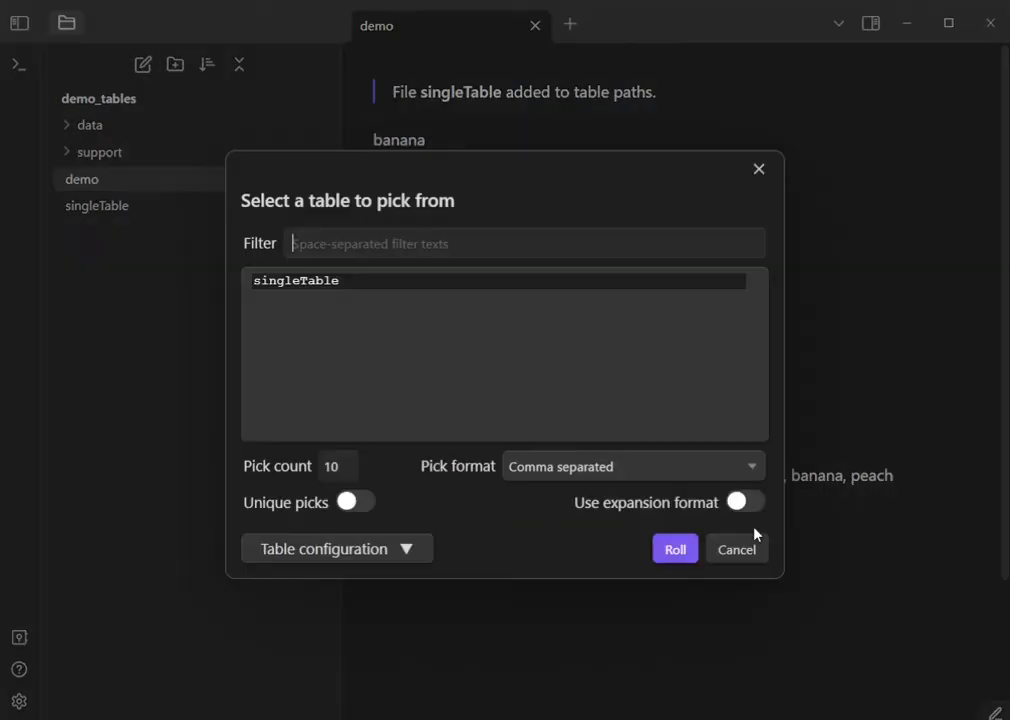
click(614, 468)
click(576, 529)
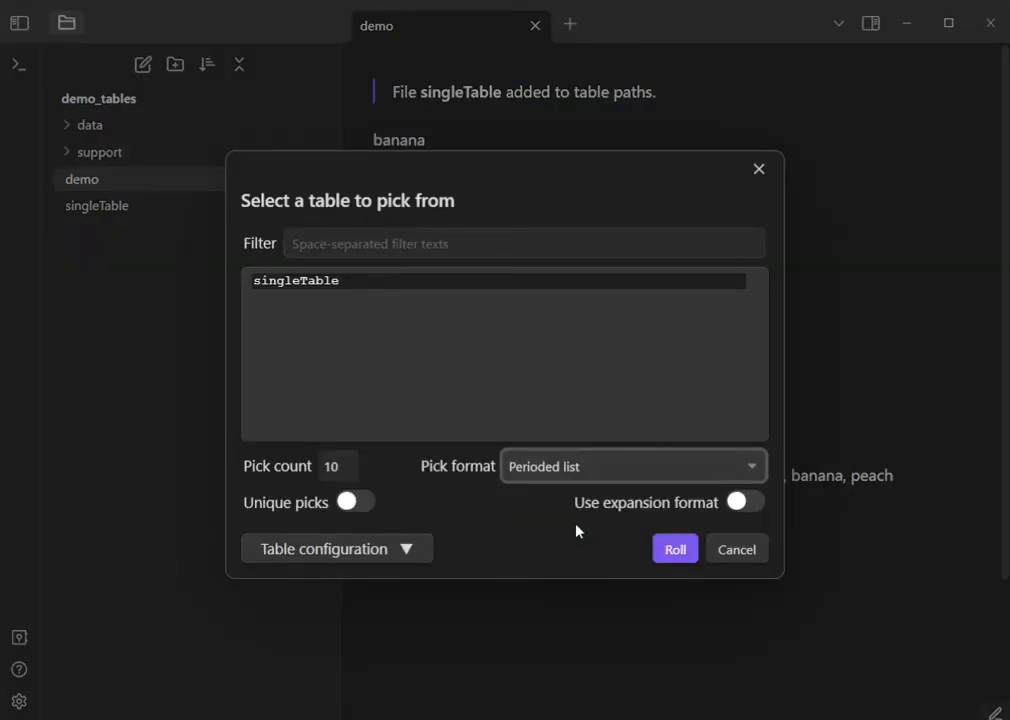
click(617, 471)
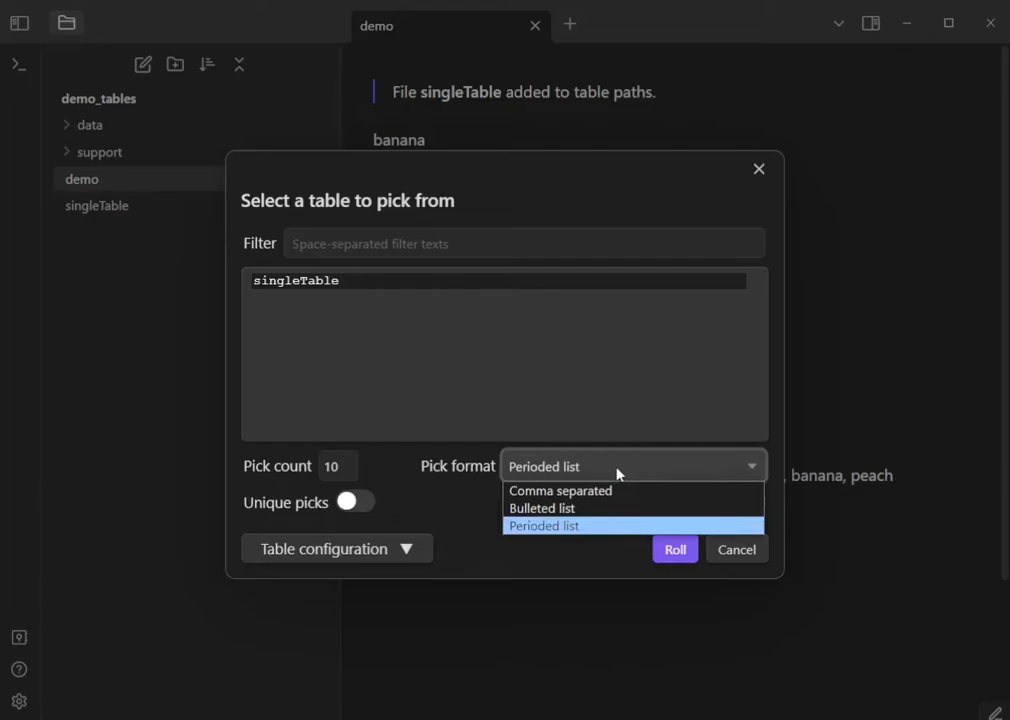
click(581, 528)
click(676, 550)
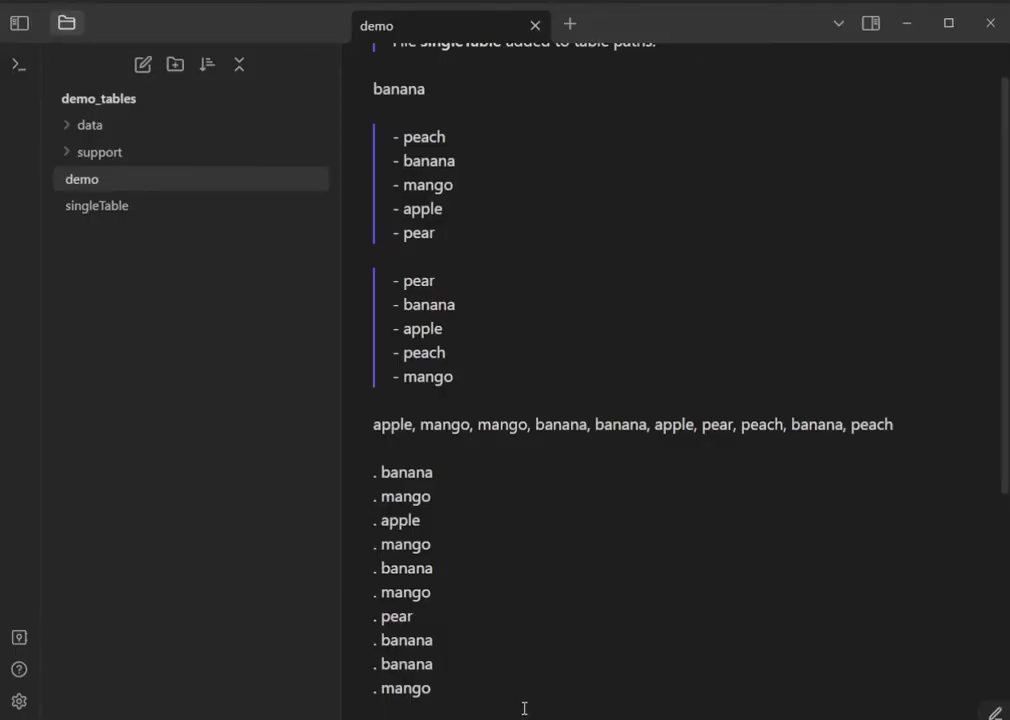
Delete all the content of the demo note.
key(Return)
key(ctrl+a)
key(BackSpace)
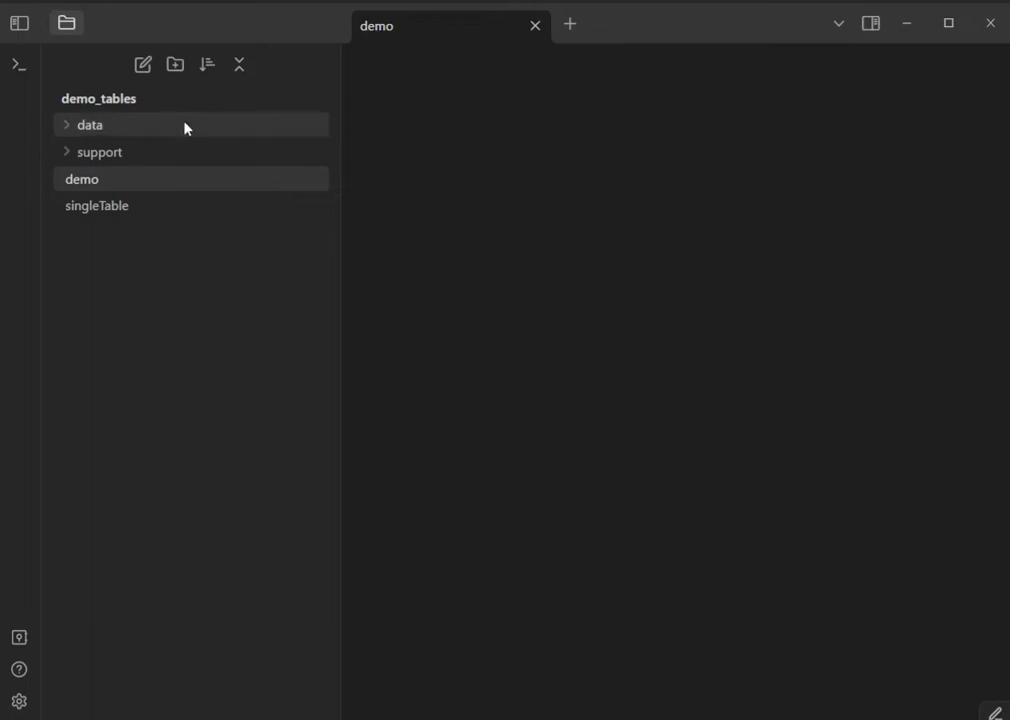
Expand the data and tables1 folders and register the folder with the command ;;tbl add data/tables1 in the demo note.
click(67, 126)
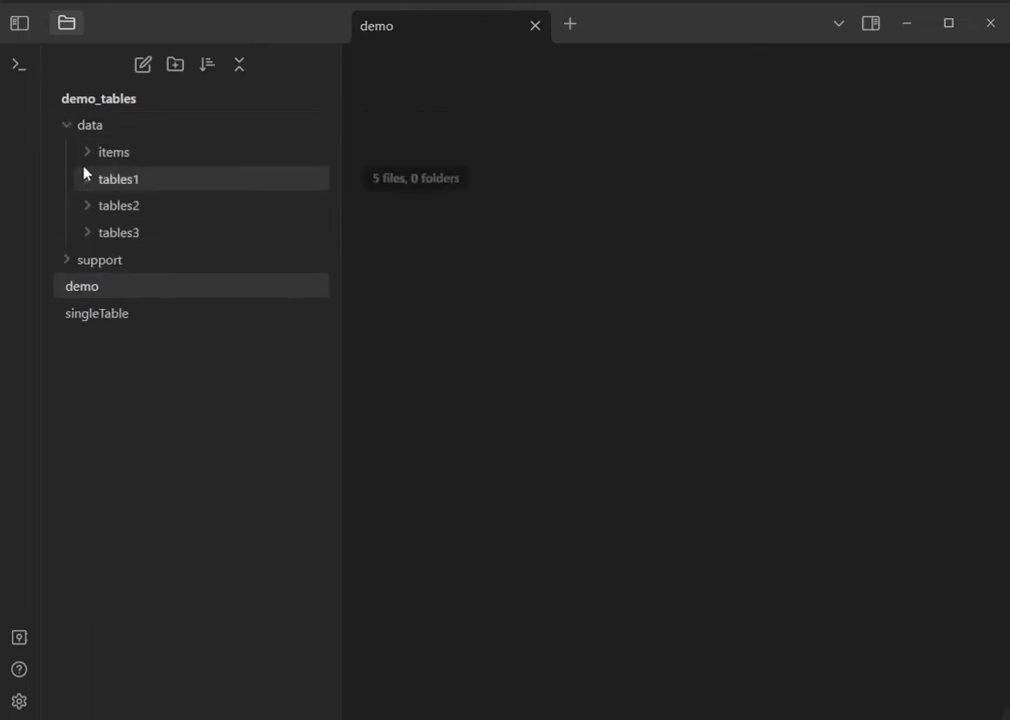
click(87, 177)
click(451, 101)
text(;;tbl add )
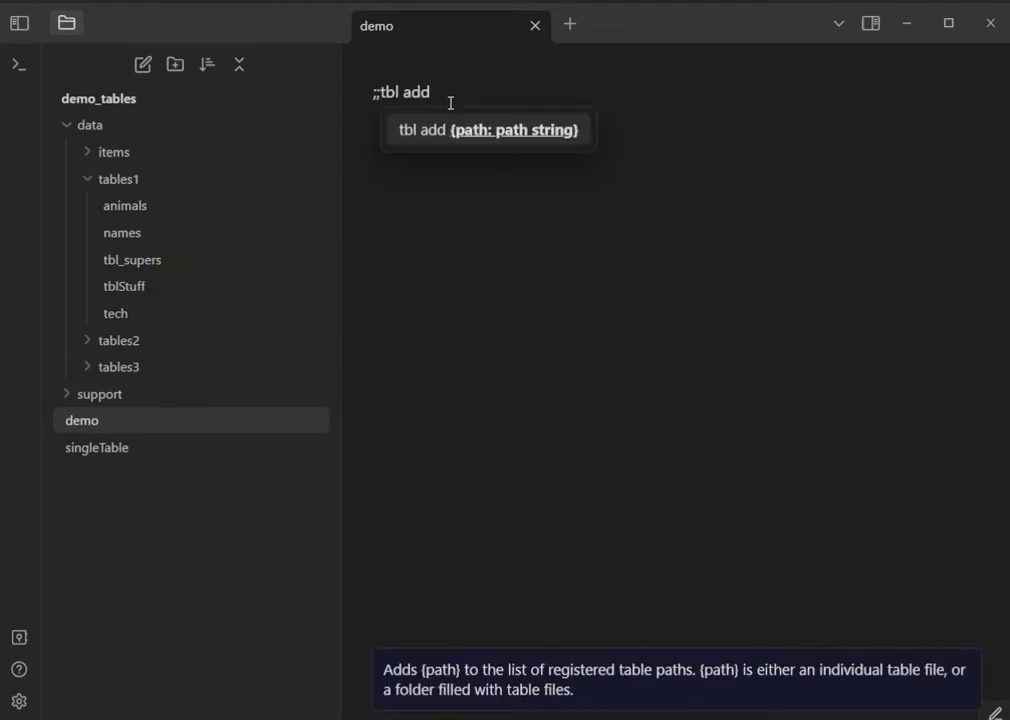
text(data/tables1)
key(Return)
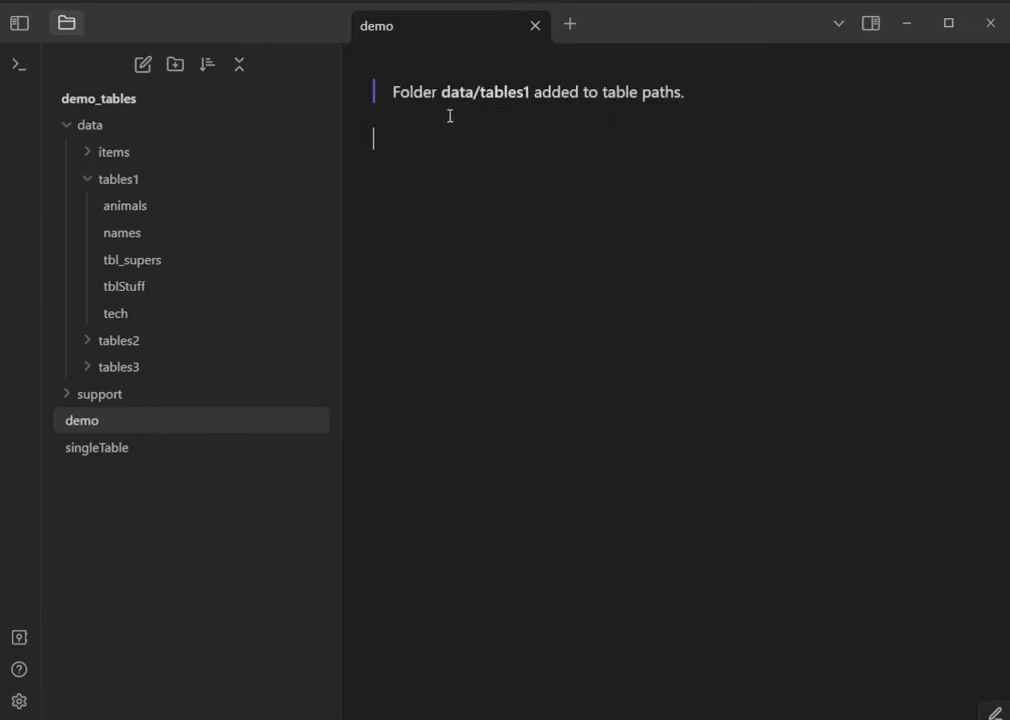
Try to register the path blatgh with tbl add, and list the registered table paths with tbl list.
text(;;t)
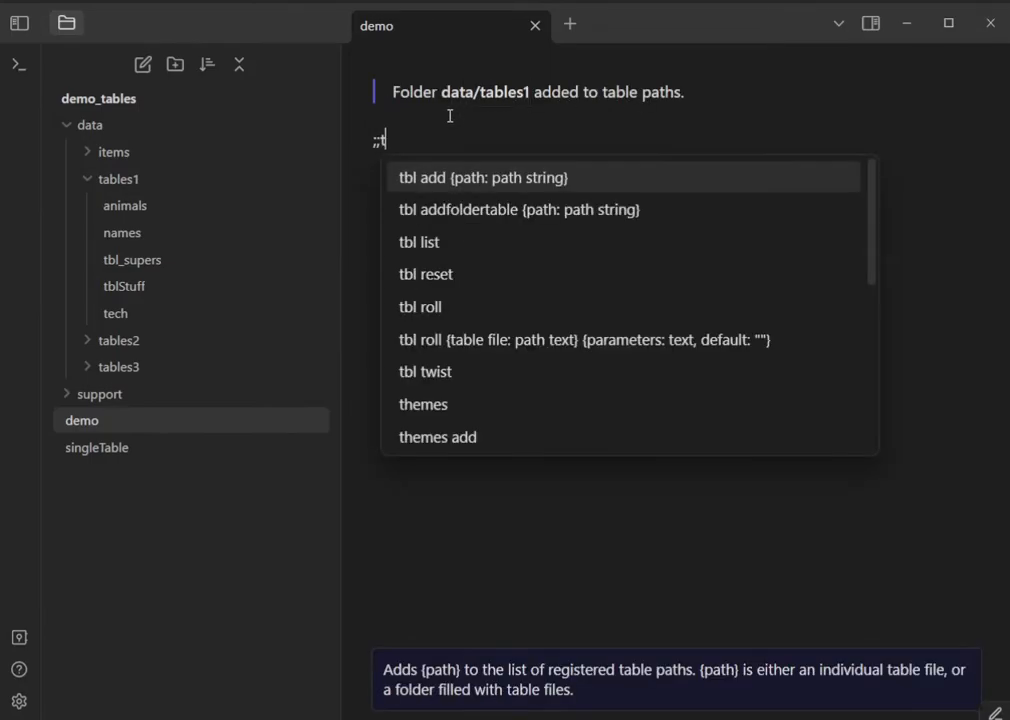
text(bl add blatgh)
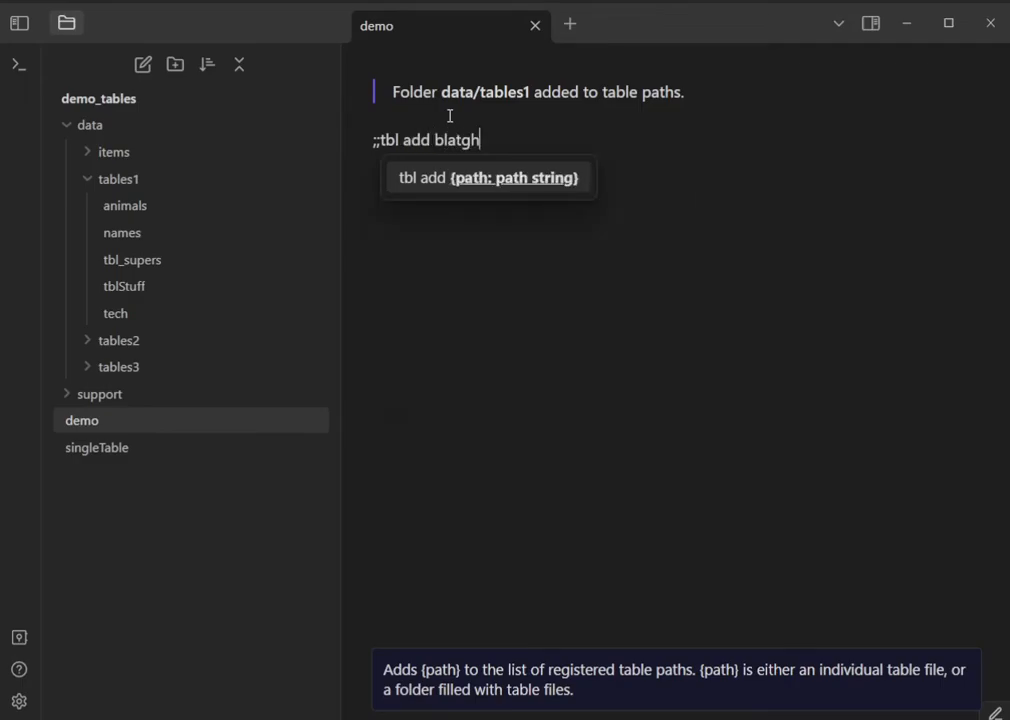
key(Return)
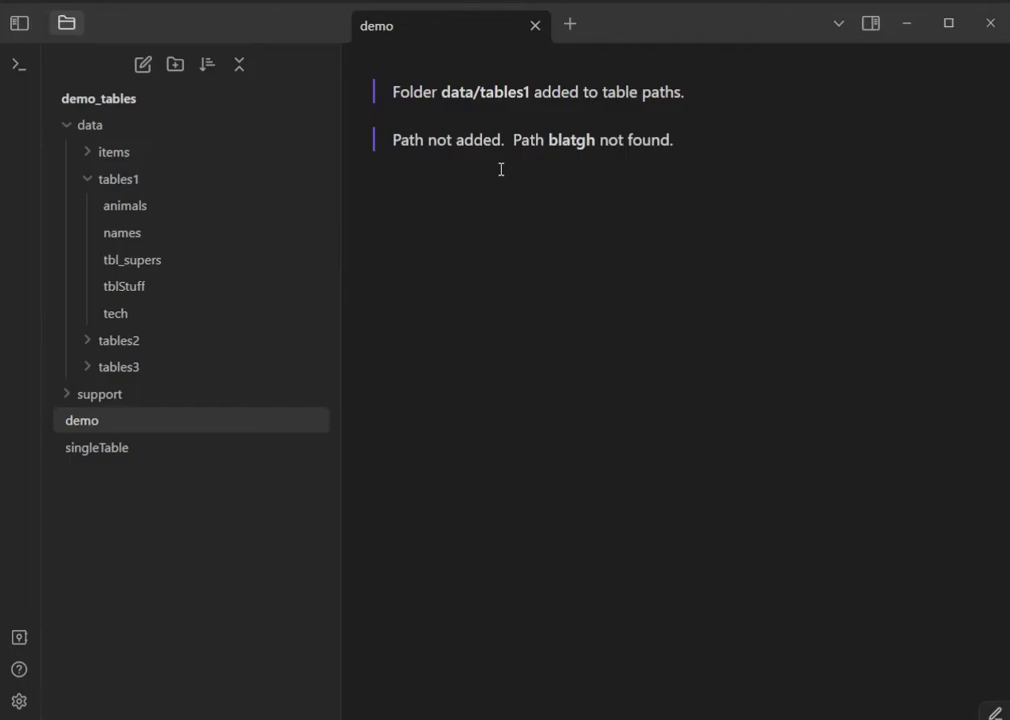
text(;;tbl list)
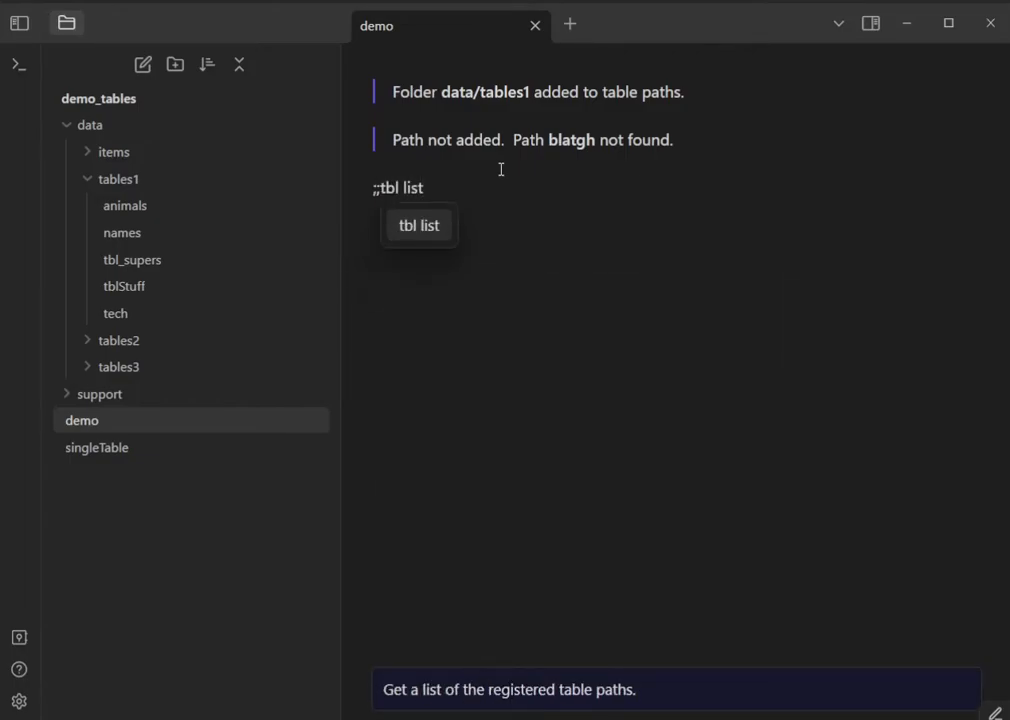
key(Return)
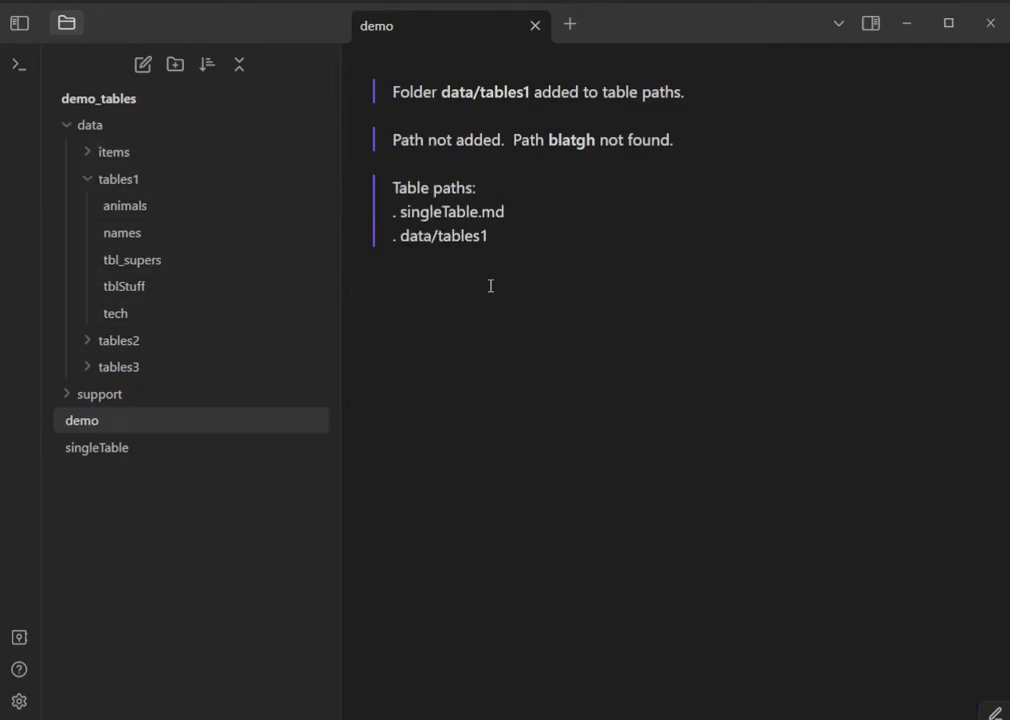
Roll 10 picks from the names table as a perioded list in the demo note with ;;tbl roll::.
text(;;tbl roll::)
key(Return)
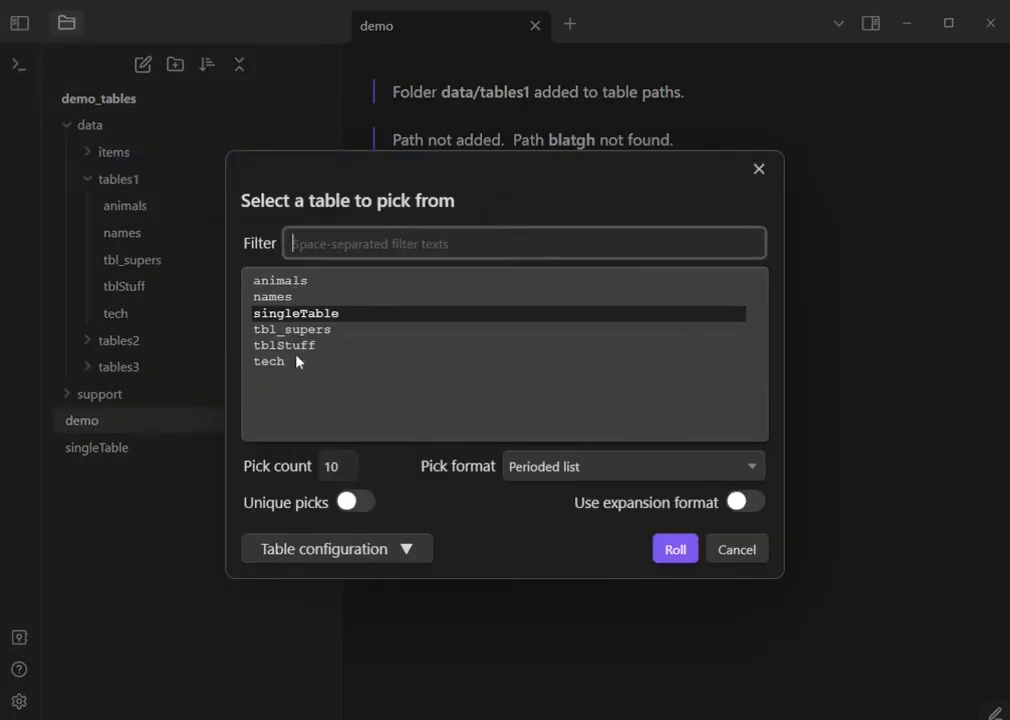
click(283, 299)
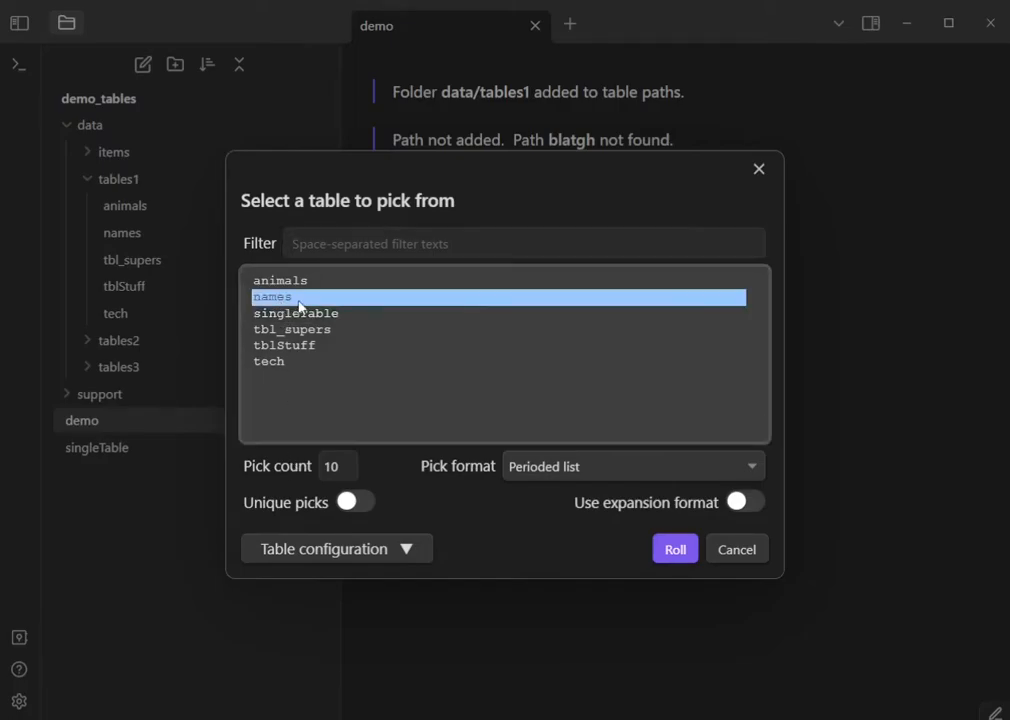
click(675, 549)
Start another table roll and configure the tblStuff table with the title "Items: basic" and the description "Common items".
text(;;tbl roll)
key(Return)
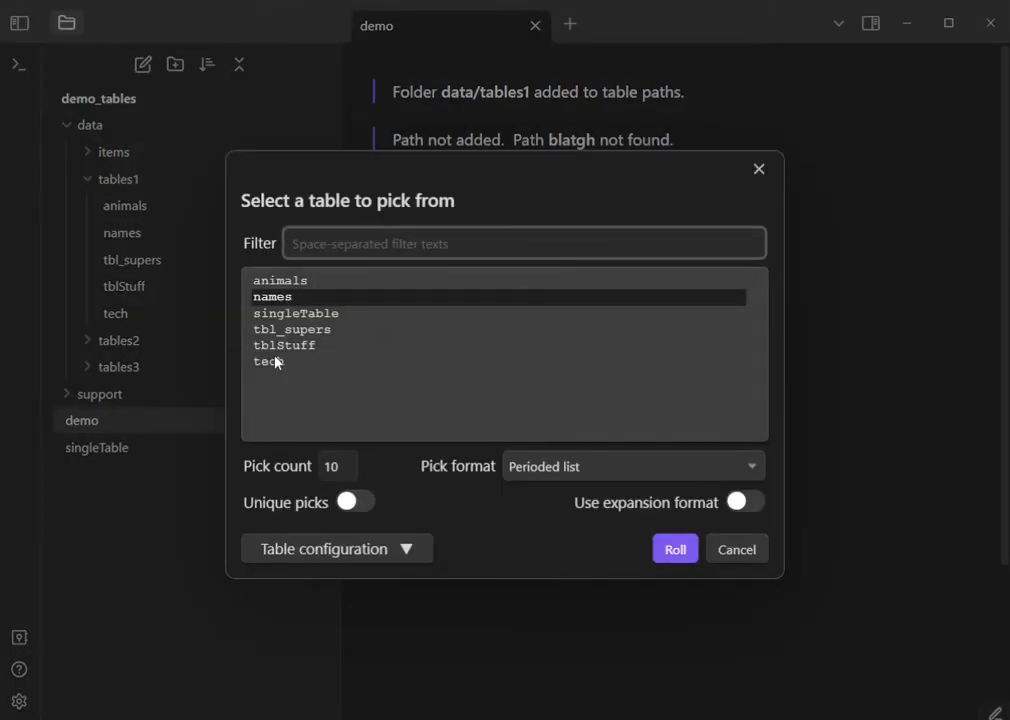
key(Tab)
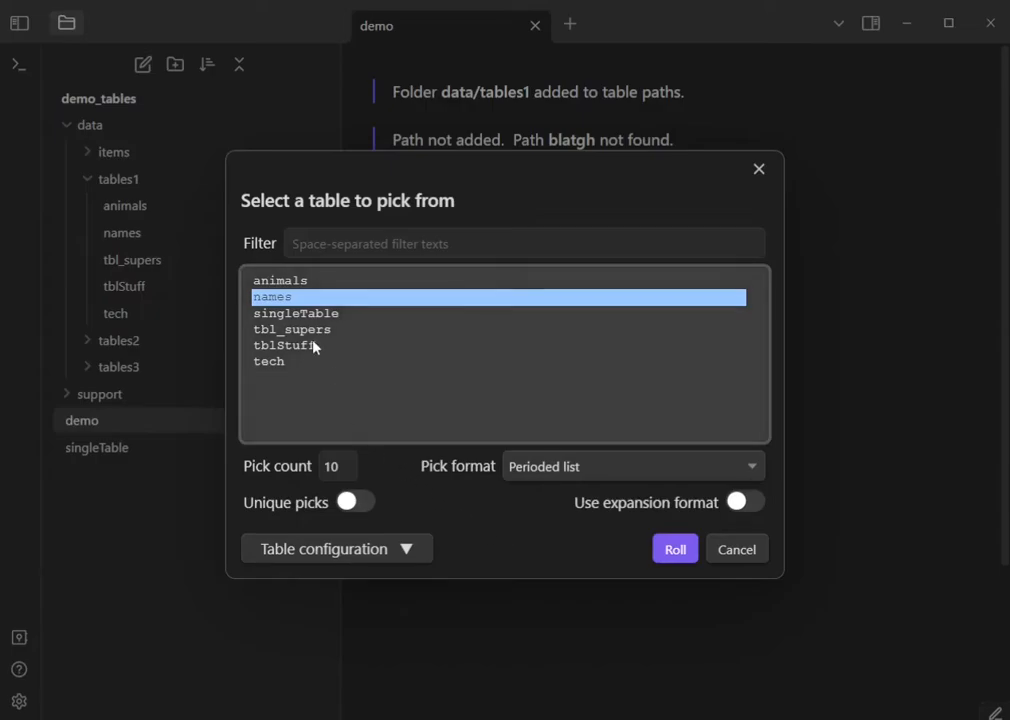
click(313, 347)
click(383, 556)
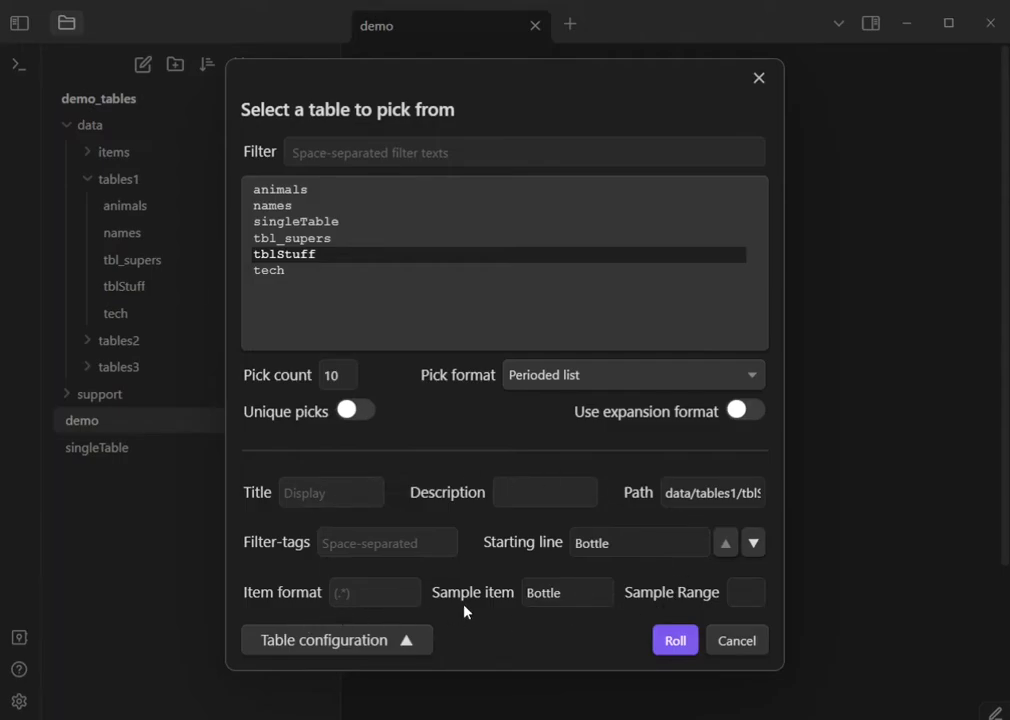
click(333, 490)
text(Items)
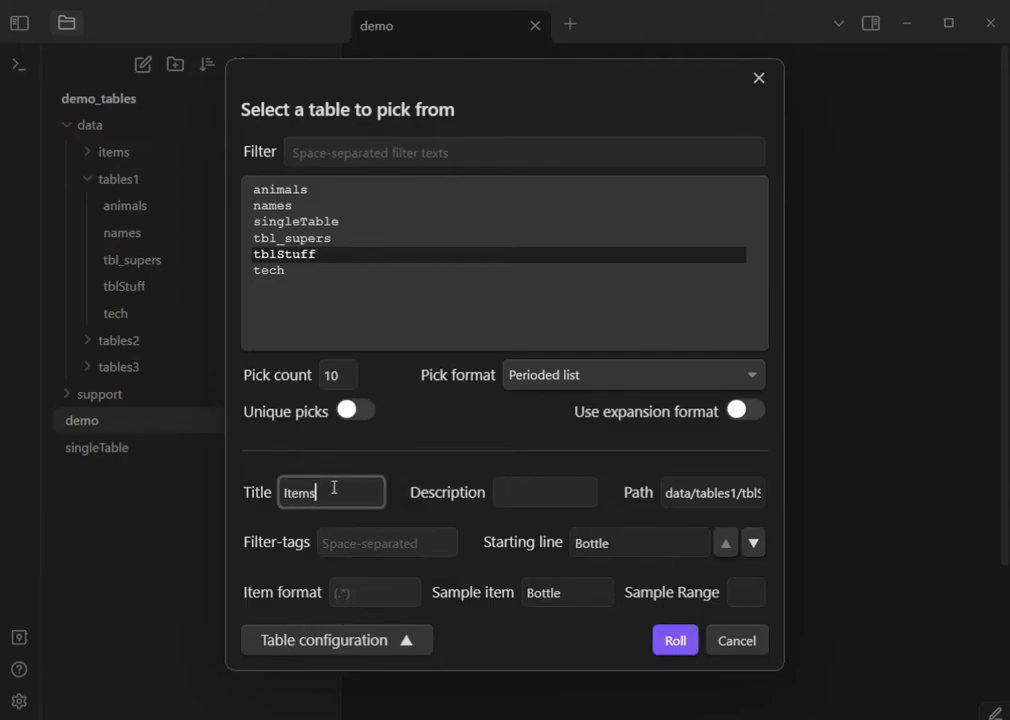
text(: basic)
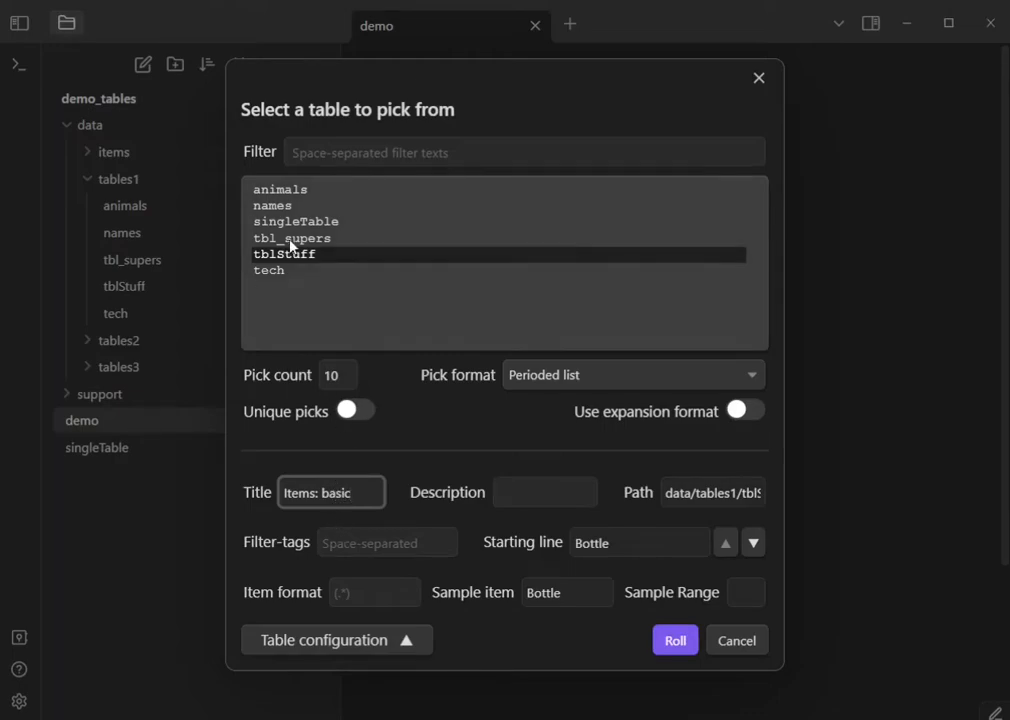
key(Tab)
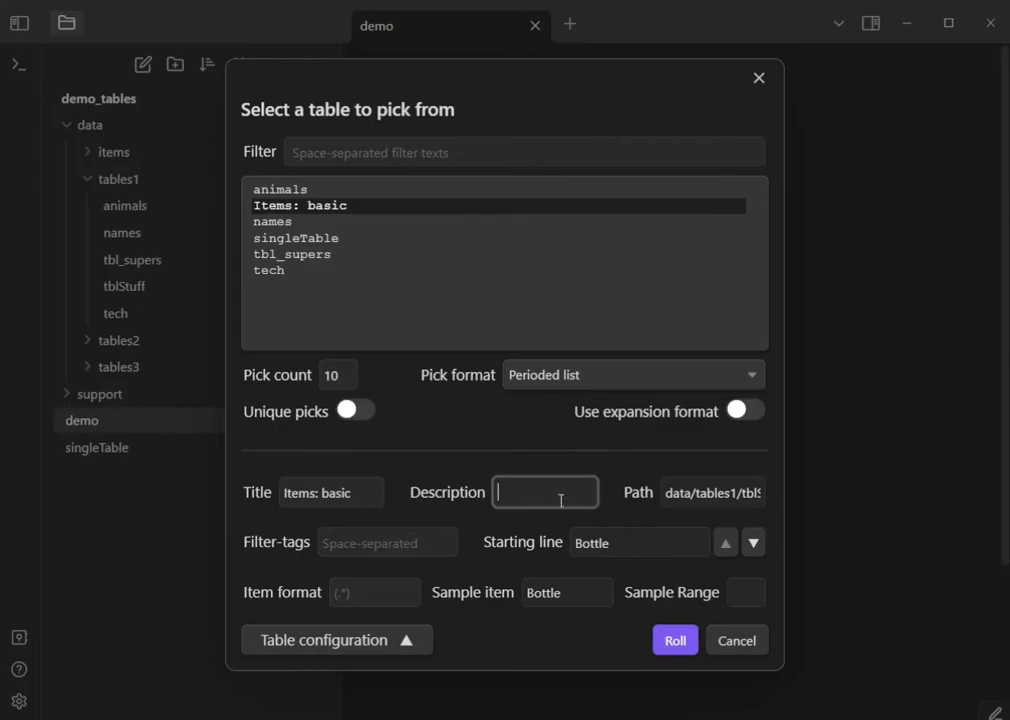
text(Common items)
key(Tab)
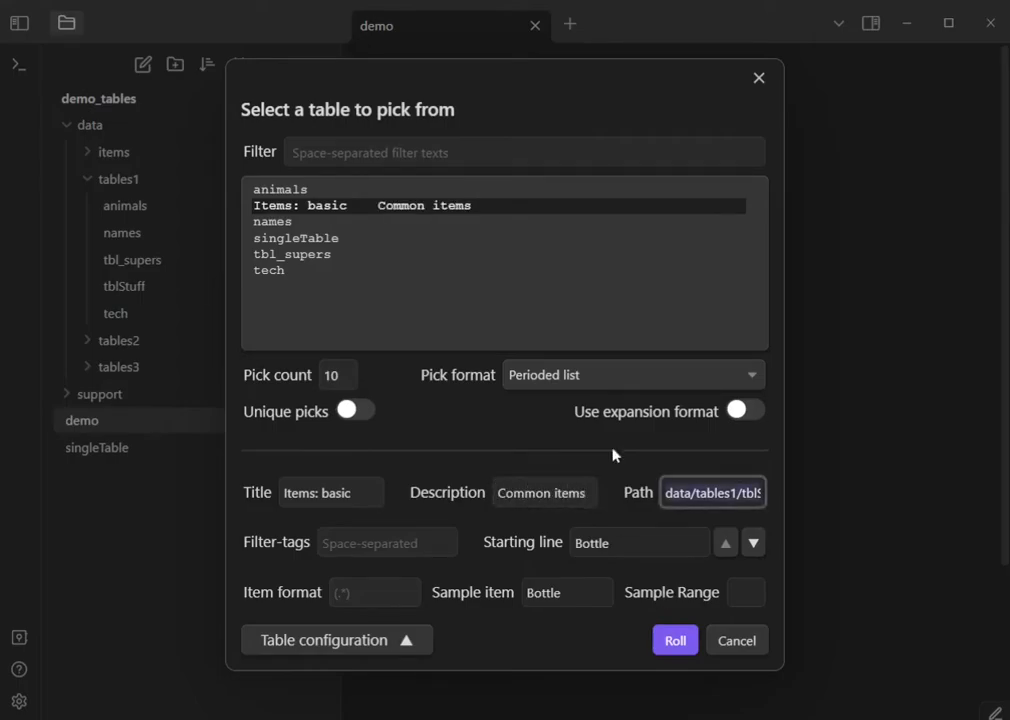
Check the table's path, and assign the filter-tags "items objects" to both the Items: basic and tech tables.
drag(697, 490, 777, 492)
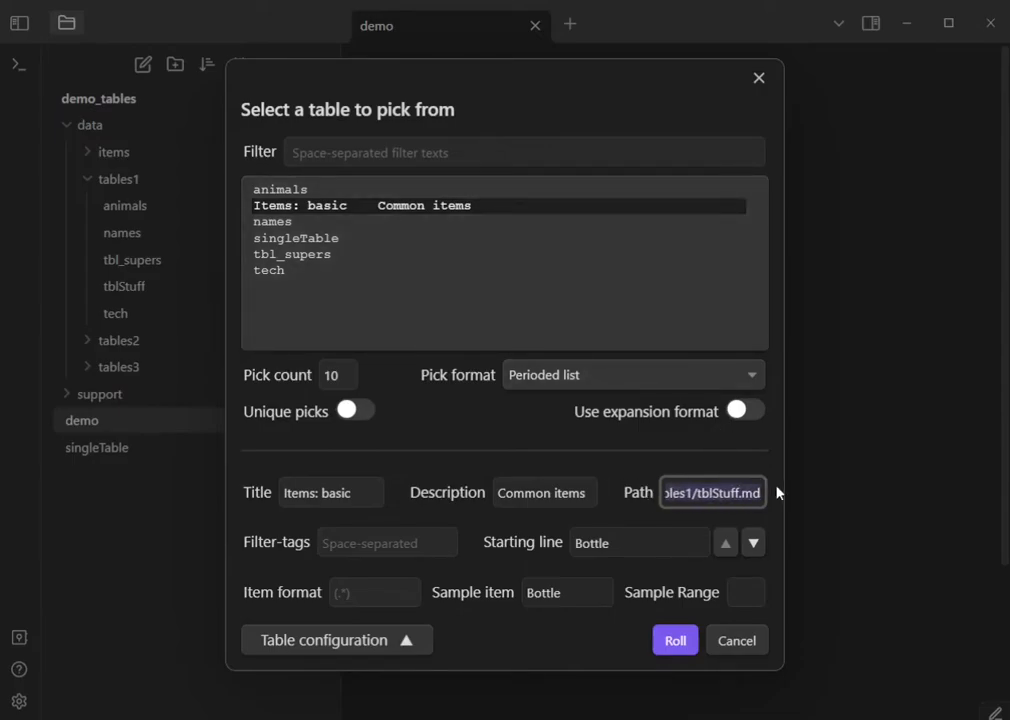
click(398, 541)
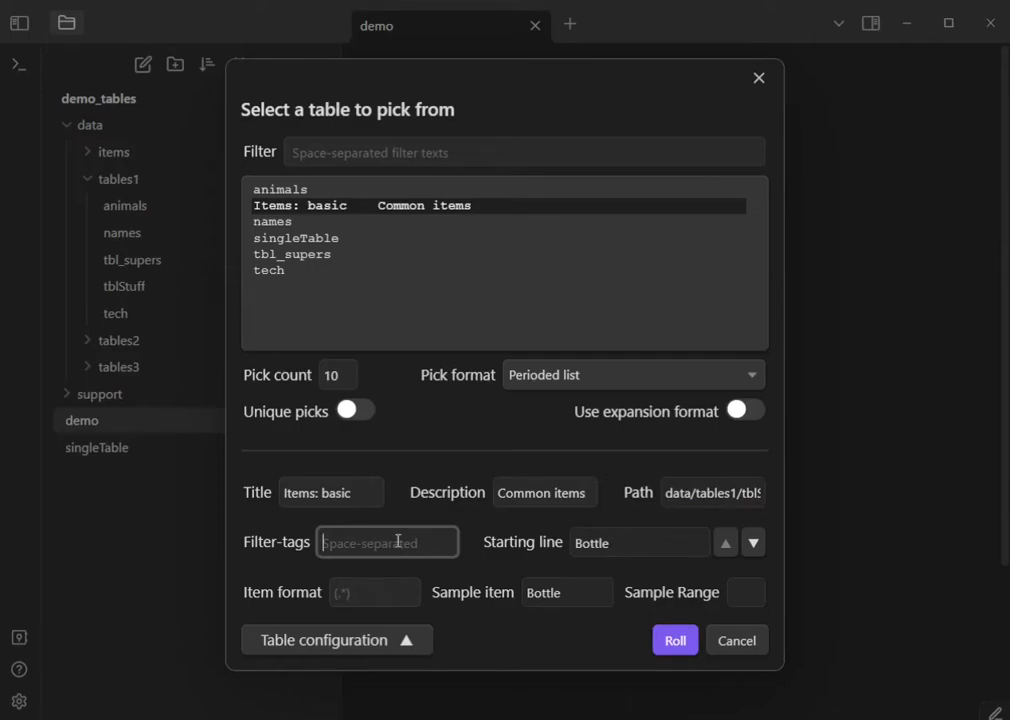
text(items objects)
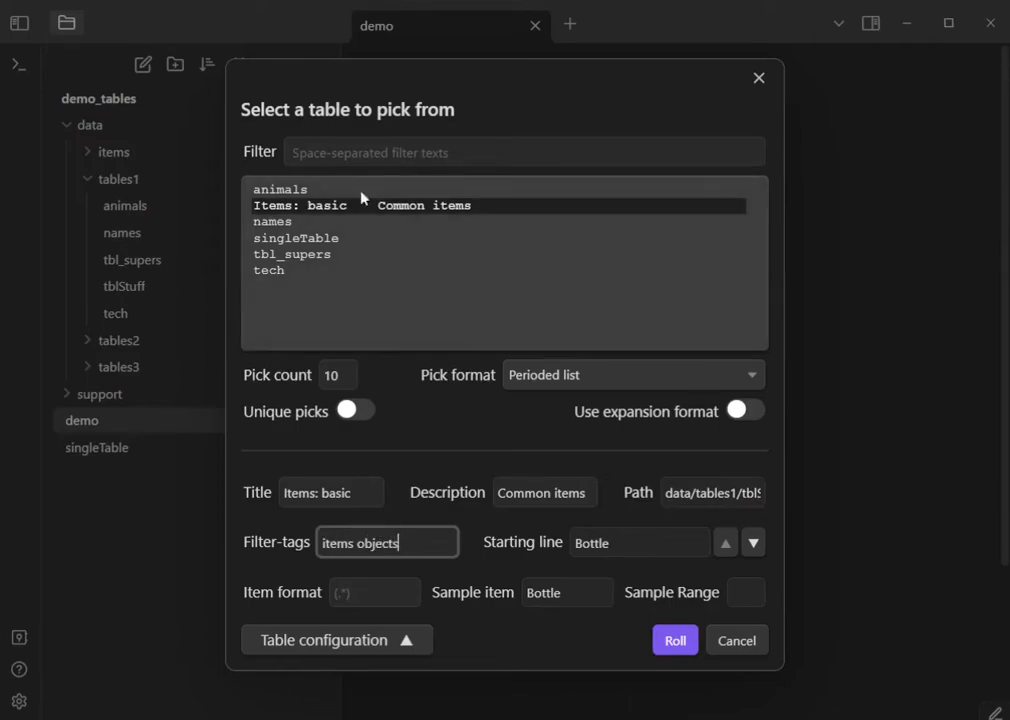
click(269, 272)
click(374, 540)
text(items objects)
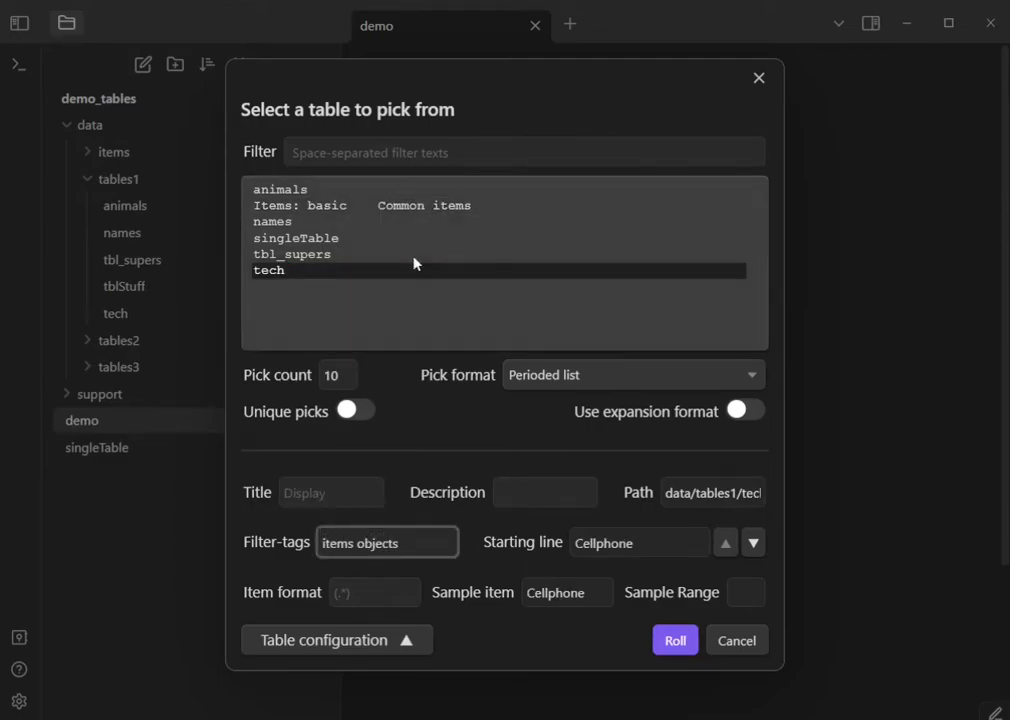
Filter the table list by "items", "objects" and "objects basic", clear the filter and leave without rolling.
click(351, 148)
text(items)
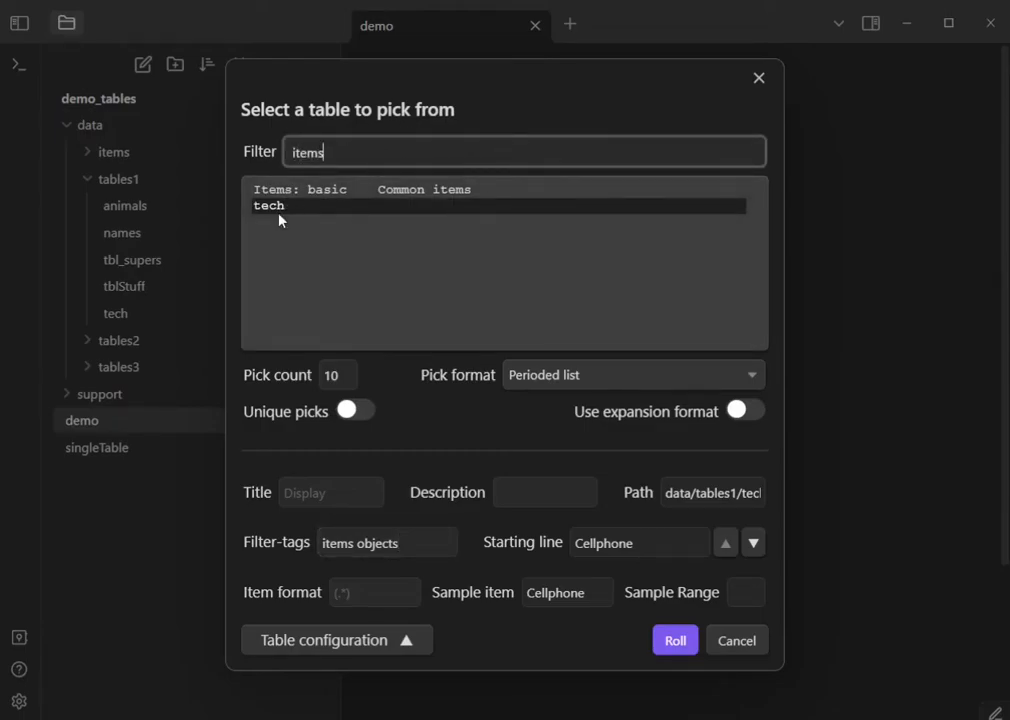
drag(402, 161, 181, 158)
text(objects)
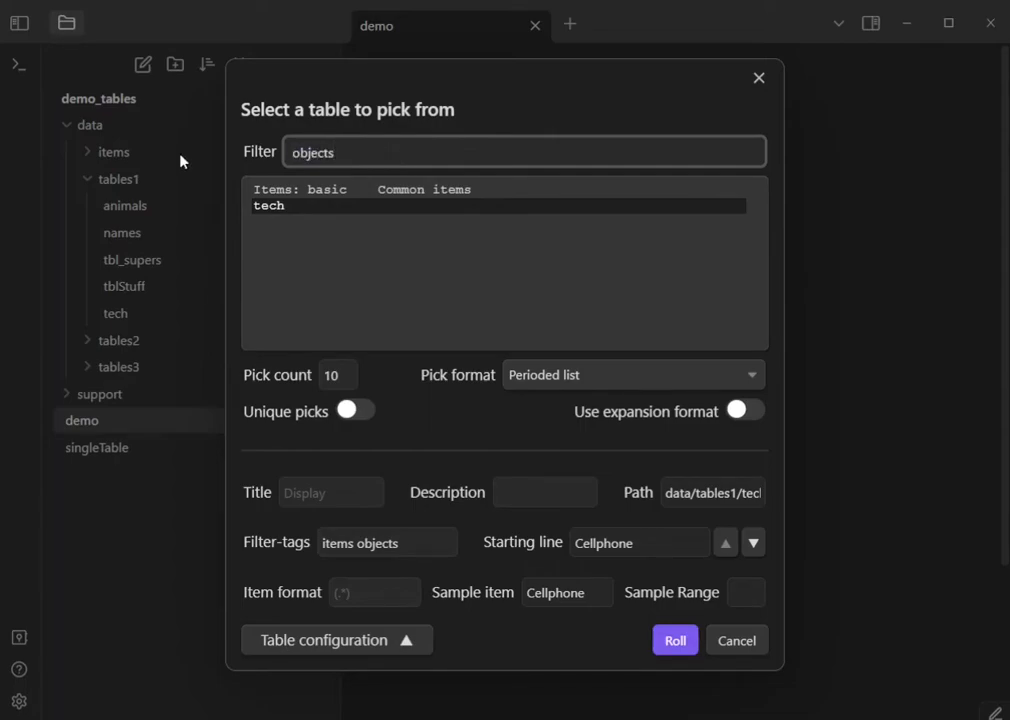
text( basic)
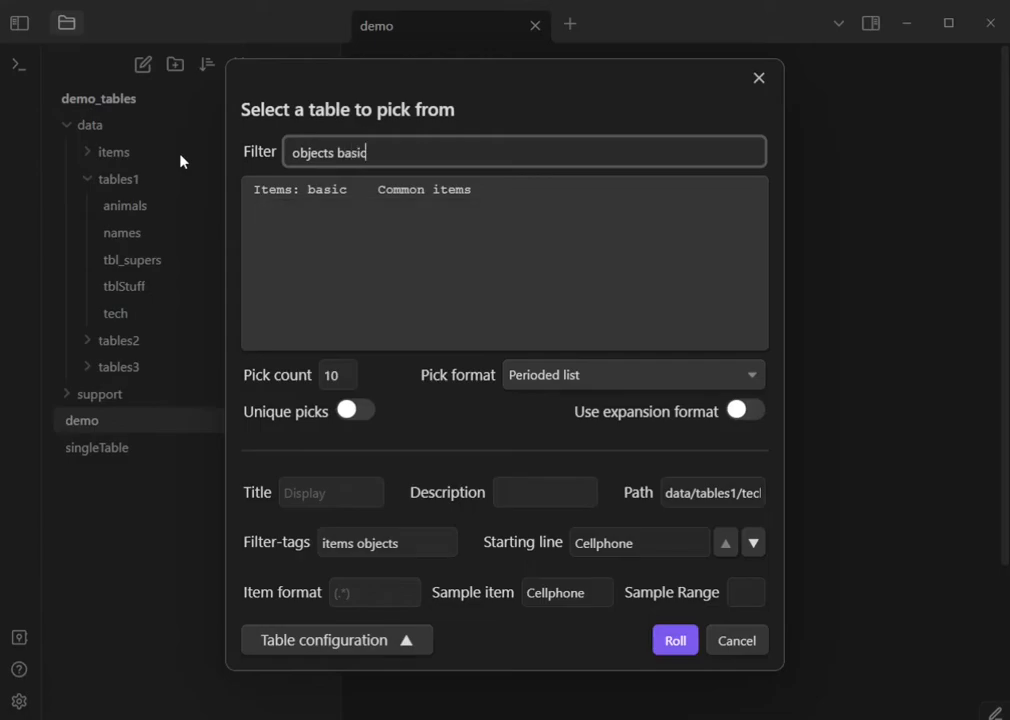
key(ctrl+a)
key(BackSpace)
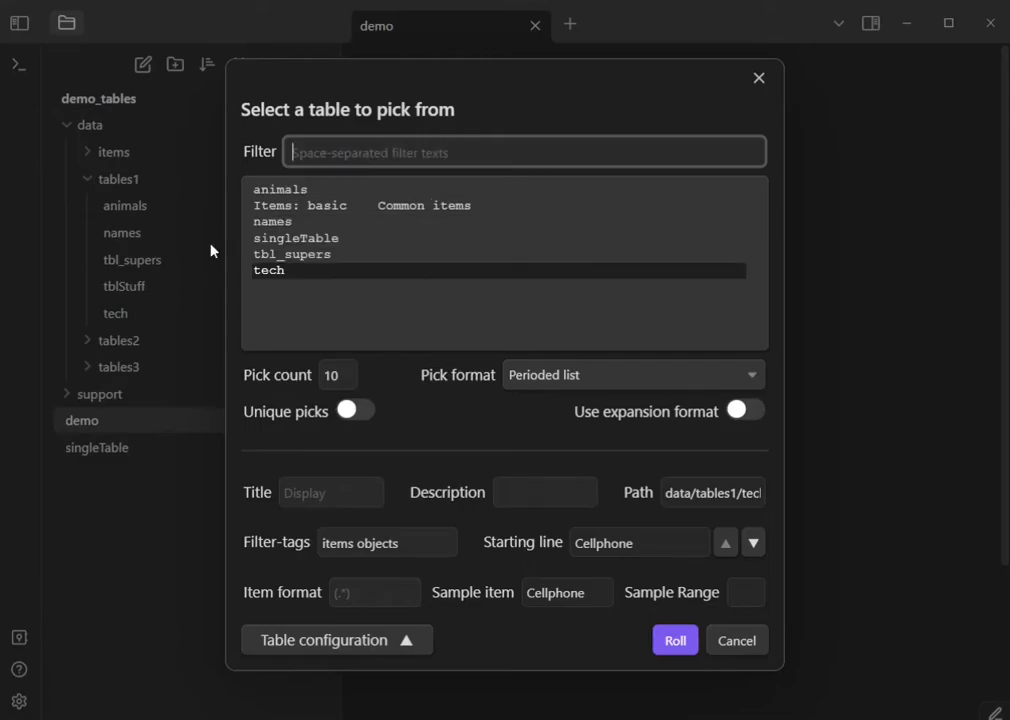
click(735, 641)
View the tbl_supers note, start a table roll in the singleTable note and set the starting line of tbl_supers to Spiderman.
click(133, 261)
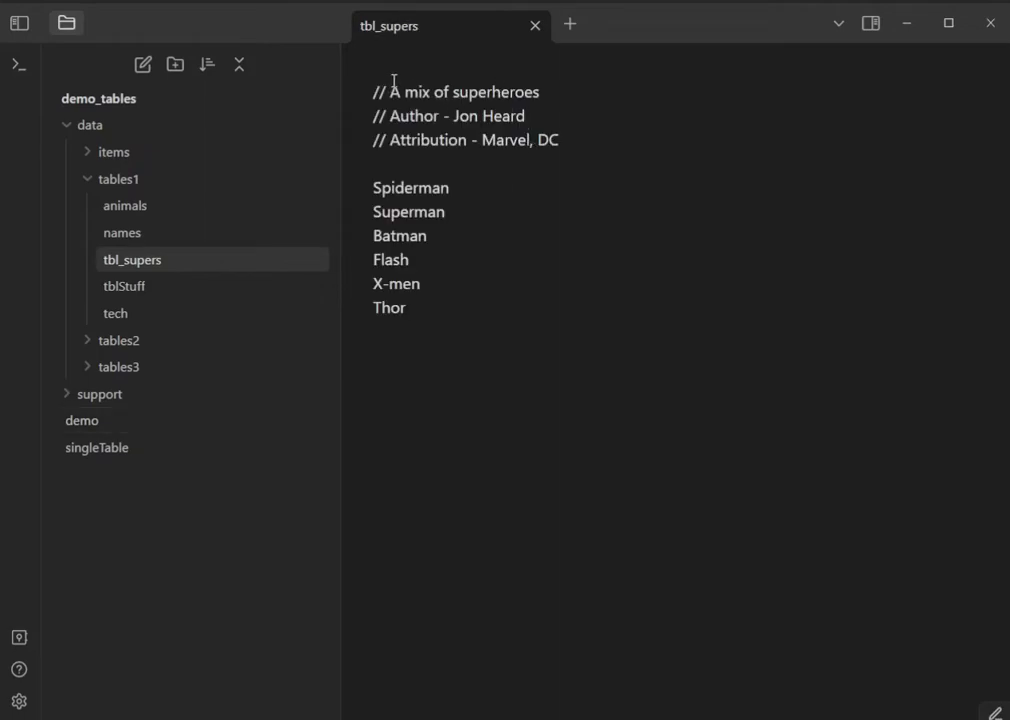
click(84, 452)
click(578, 280)
text(;;tbl roll;)
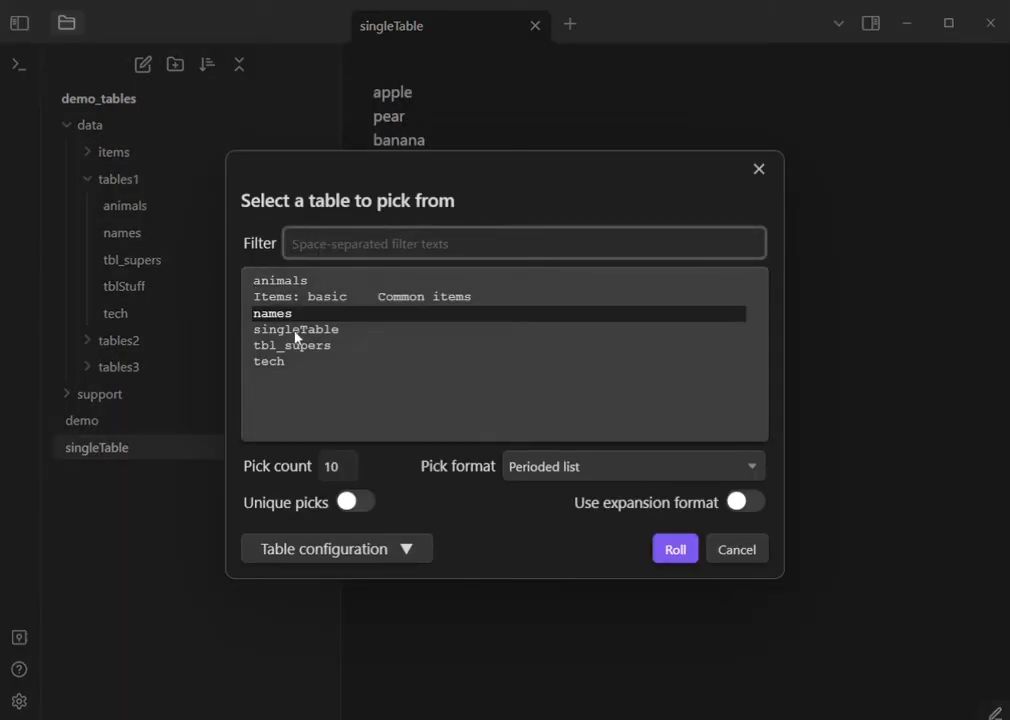
click(345, 347)
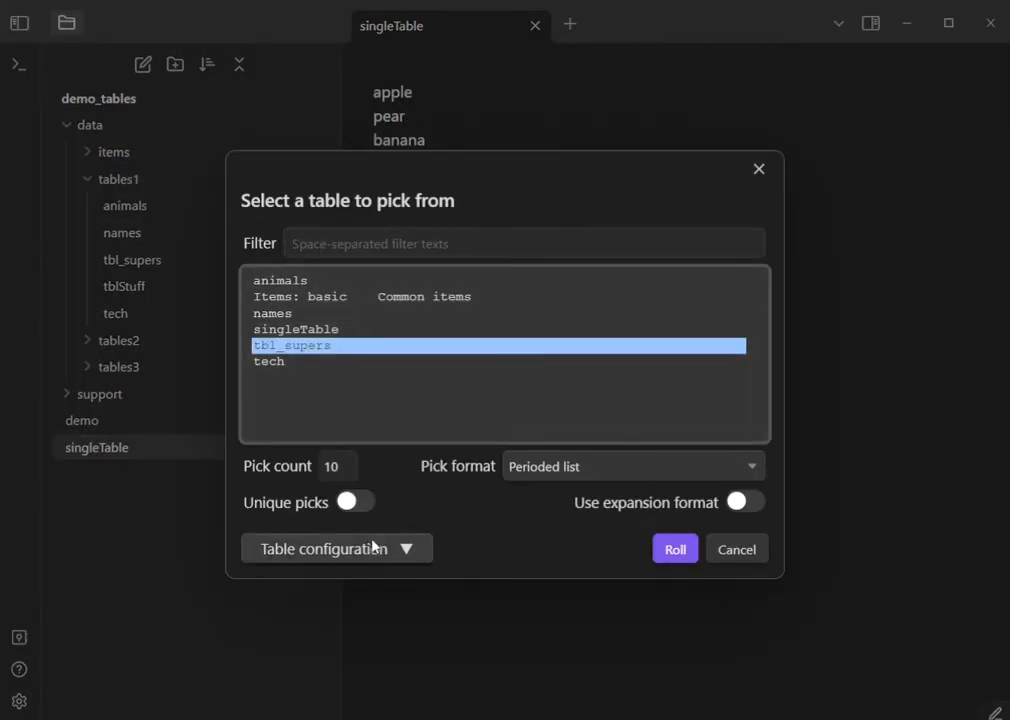
click(372, 548)
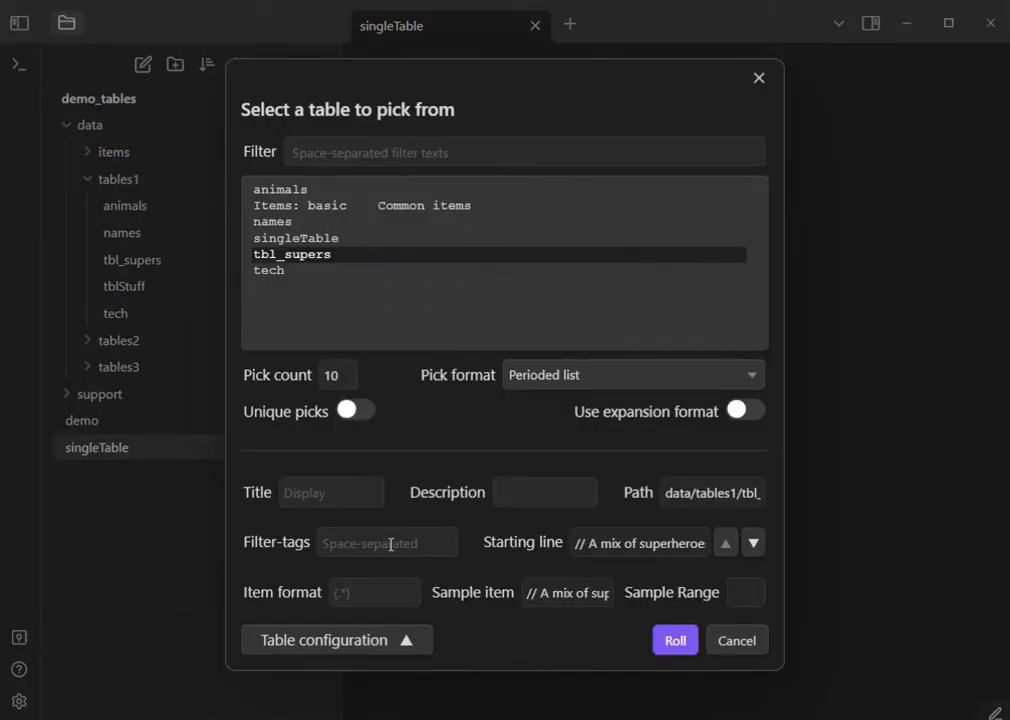
click(754, 549)
click(754, 549)
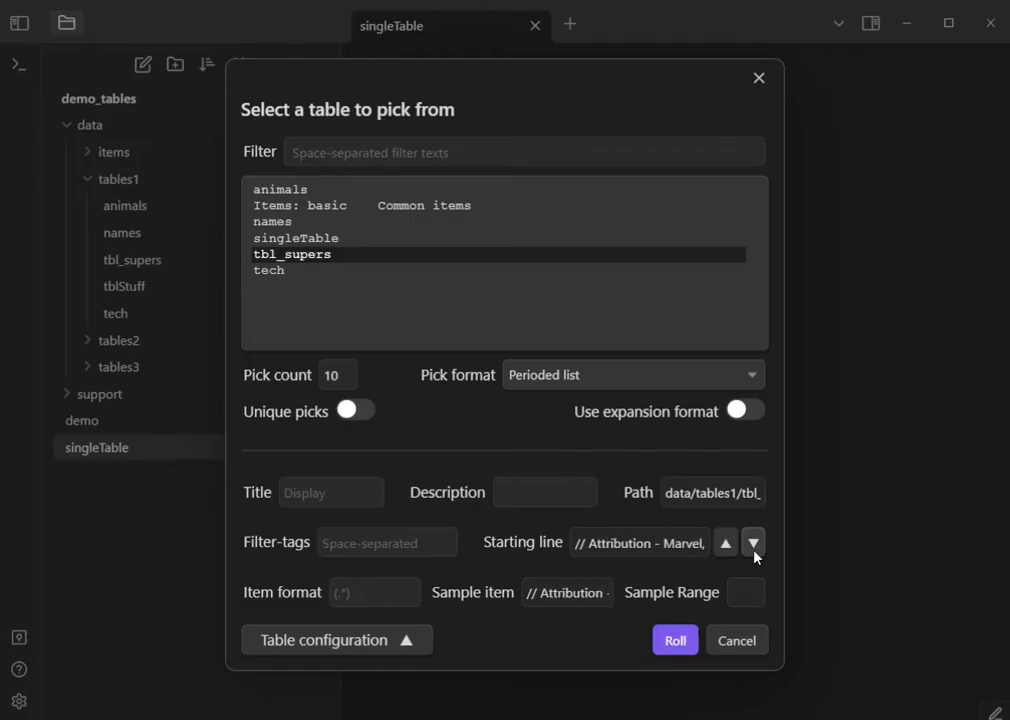
click(754, 549)
Set the pick count to 5 and roll tbl_supers as a perioded list into the singleTable note.
click(356, 375)
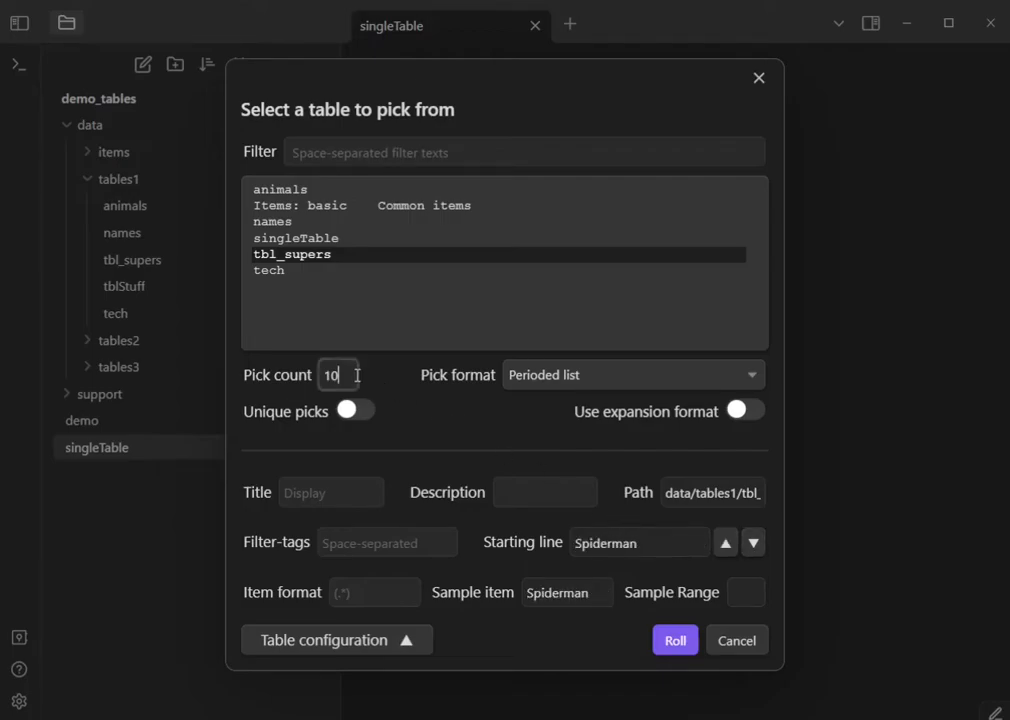
key(BackSpace)
key(BackSpace)
text(5)
click(673, 641)
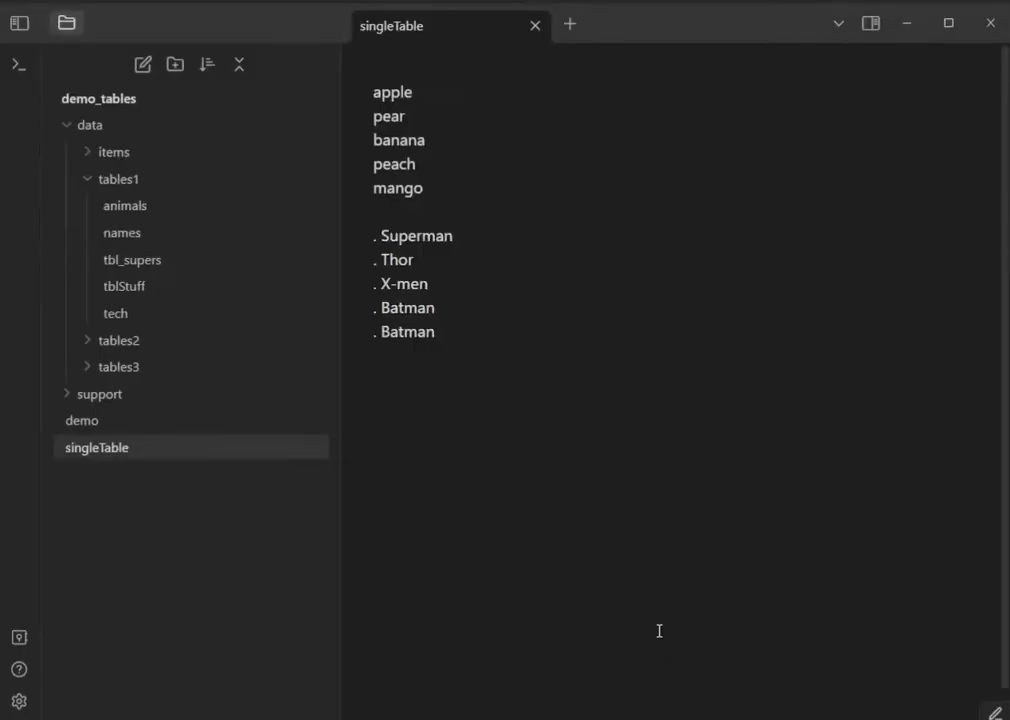
Reopen the table roll, check the configuration of tbl_supers and cancel without rolling.
text(tbl roll)
key(Return)
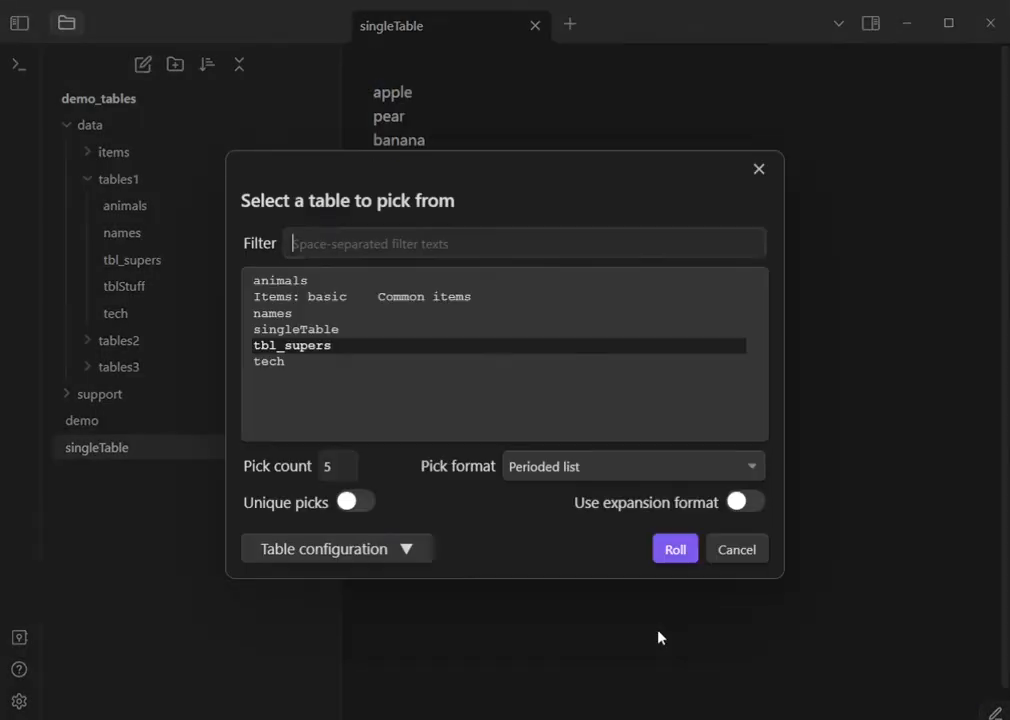
click(383, 549)
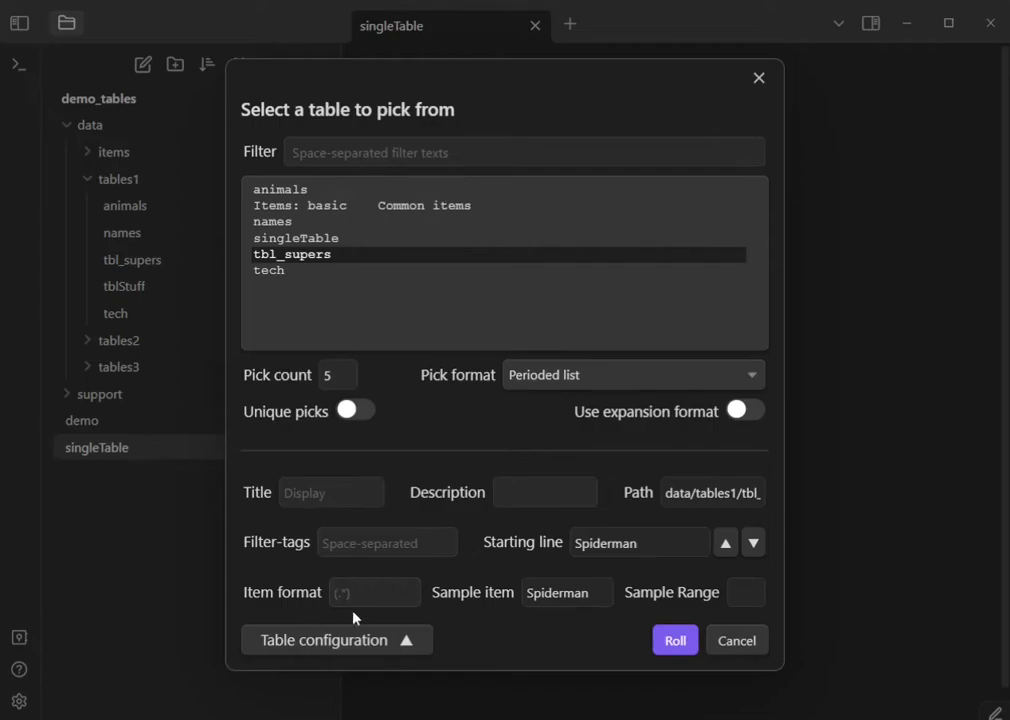
click(739, 651)
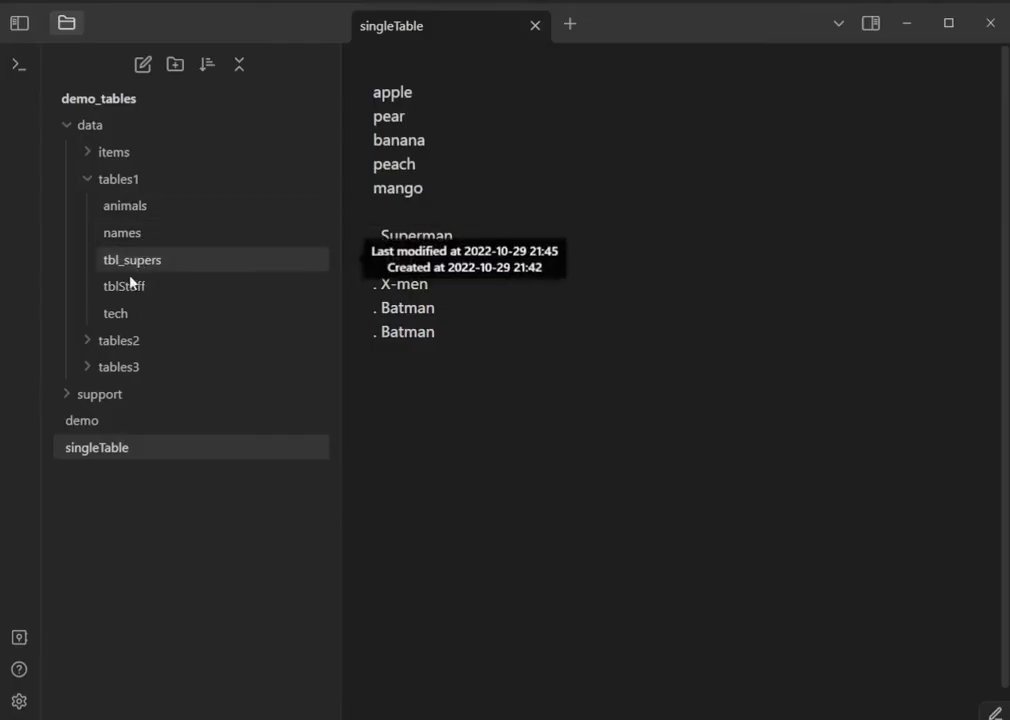
Expand the tables2 folder and examine the line formats of tbl_attackResults, tblNpcClass and tbl conditions.
click(100, 341)
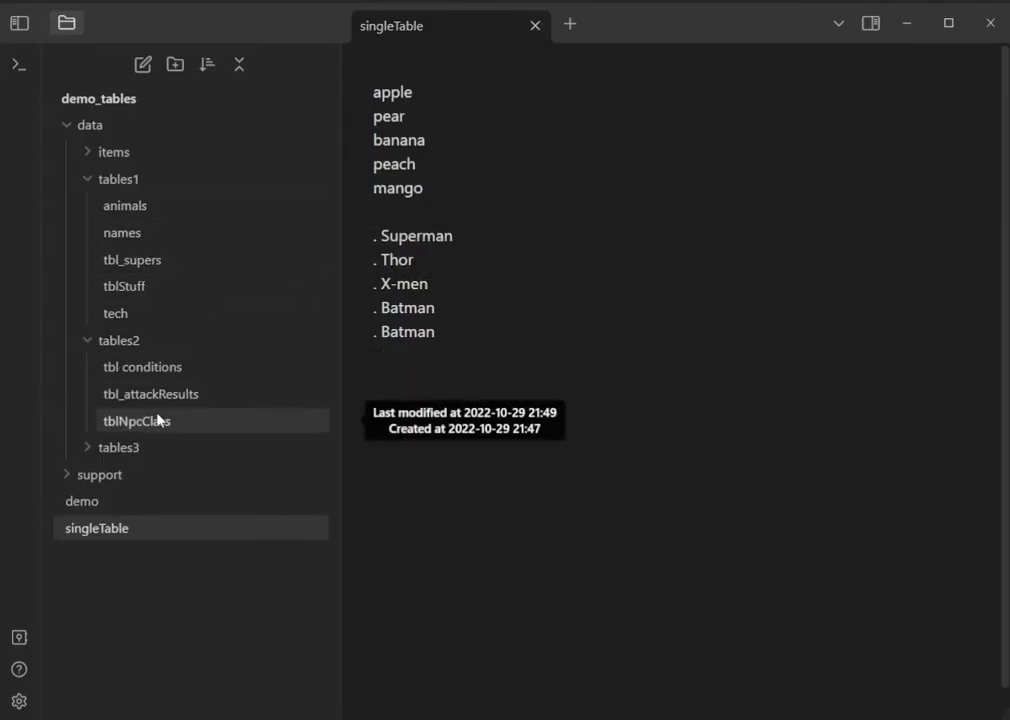
click(165, 393)
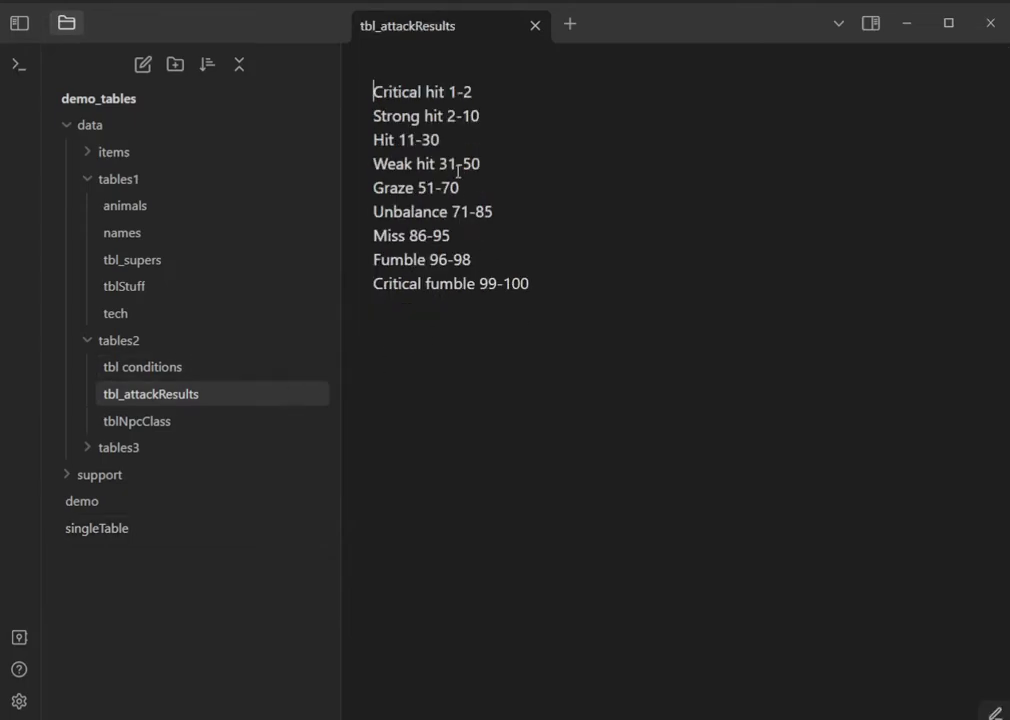
click(156, 424)
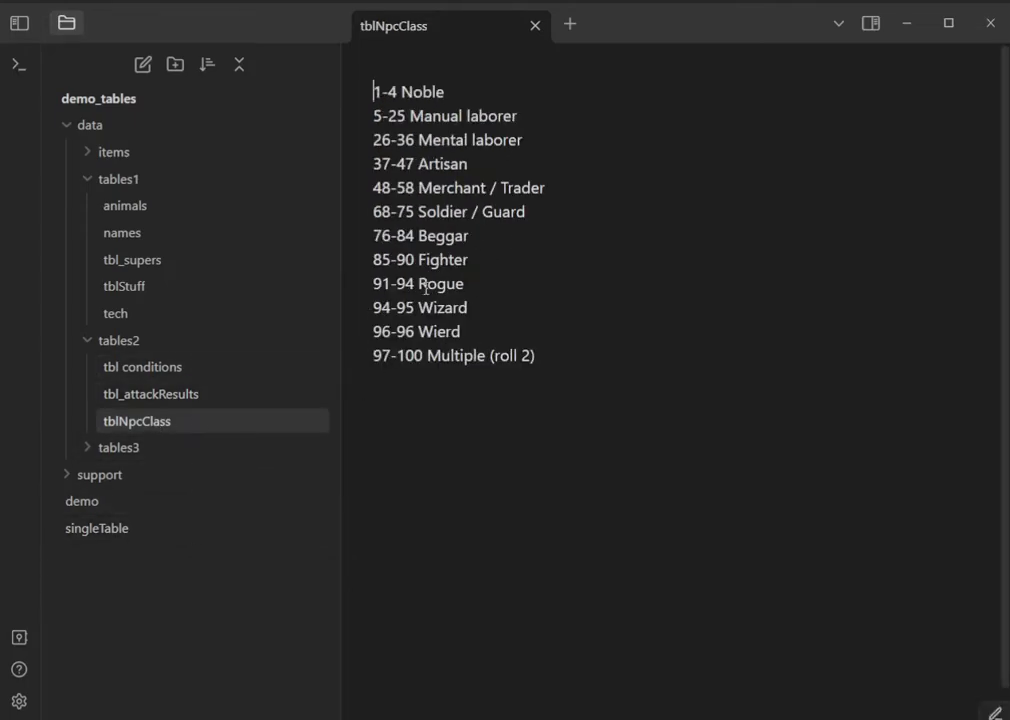
click(179, 374)
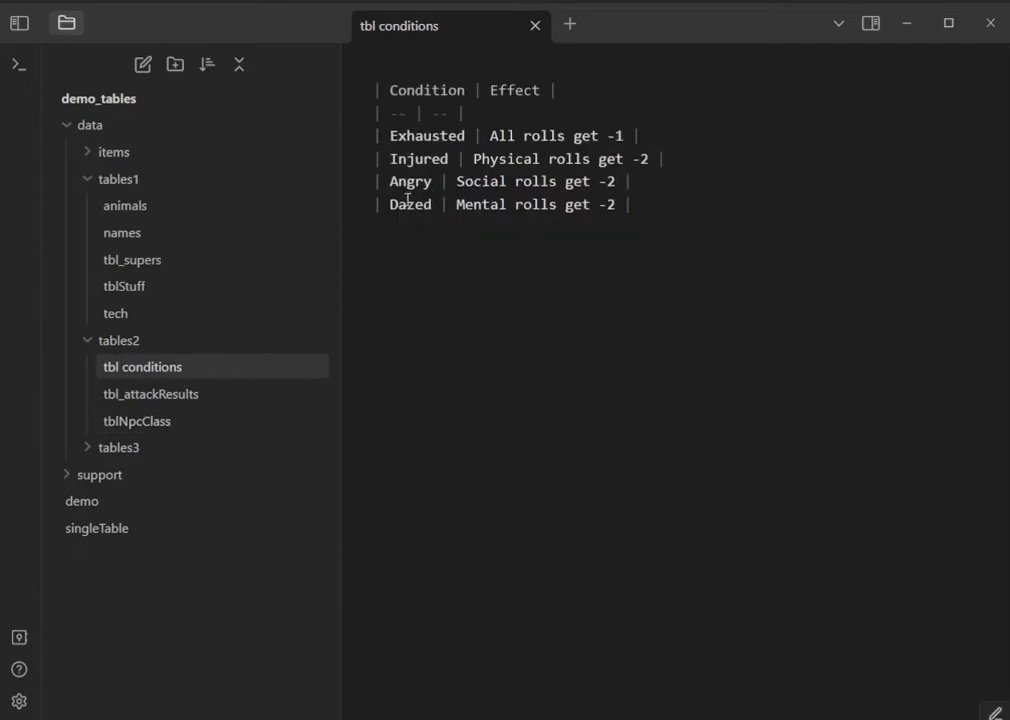
Delete all the content of the demo note and register the tables2 folder with ;;tbl add data/tables2.
click(61, 505)
key(ctrl+a)
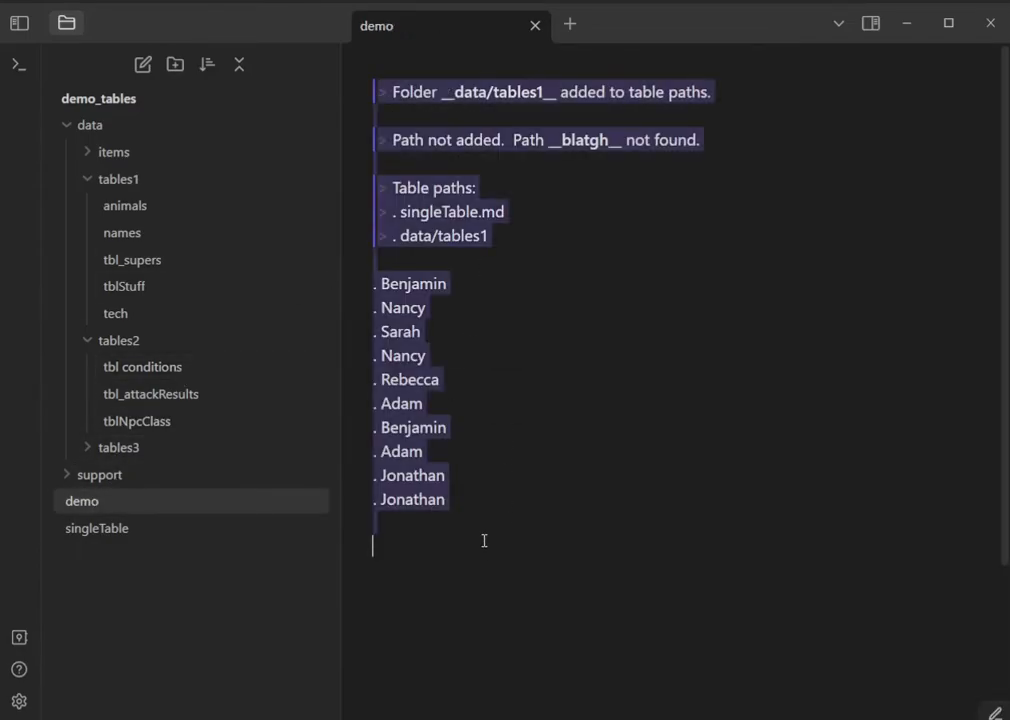
key(BackSpace)
text(;;tbl add data/tables2)
key(Return)
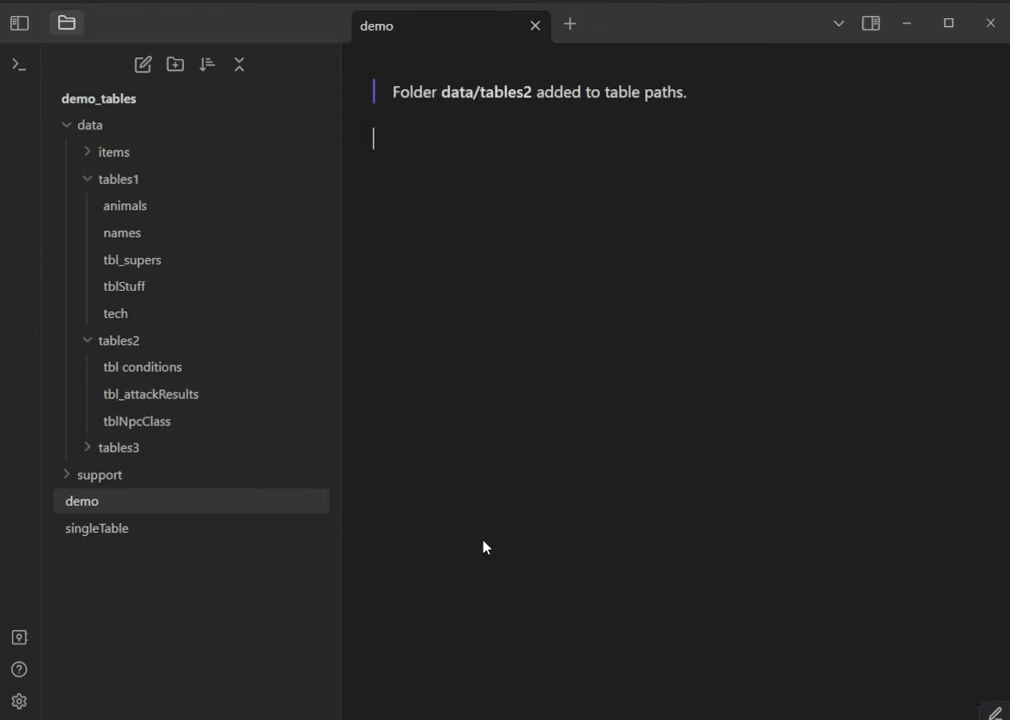
Open a table roll in the demo note, set tbl_attackResults' item format to Weighted item 1-5, and check the resulting pattern, sample item and sample range.
text(;;tbl roll)
key(Return)
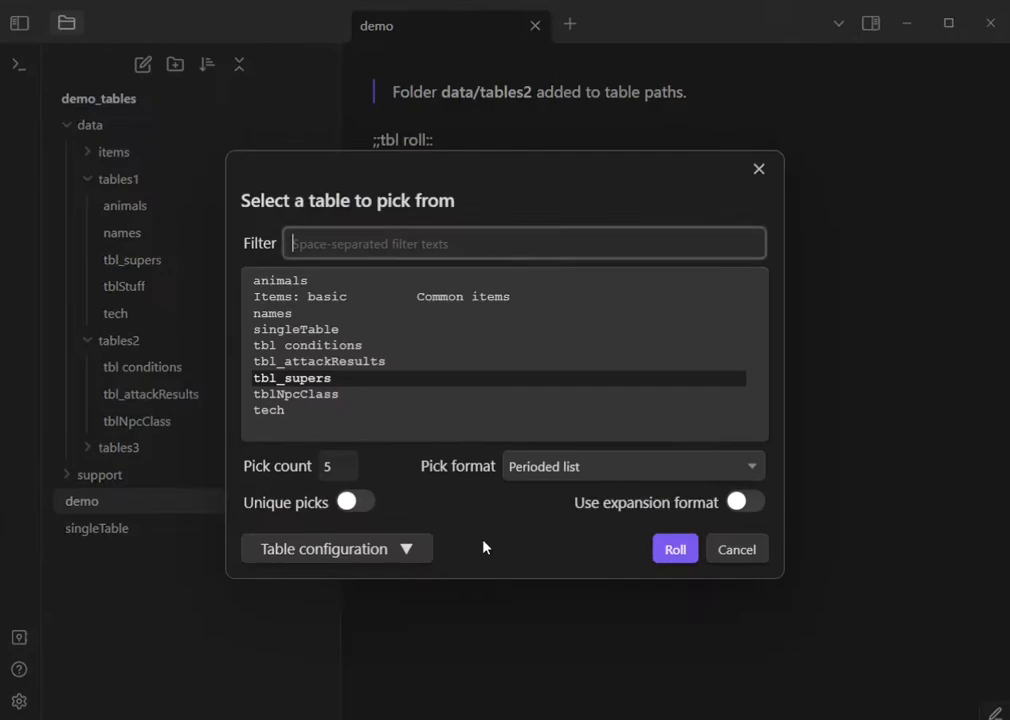
click(352, 362)
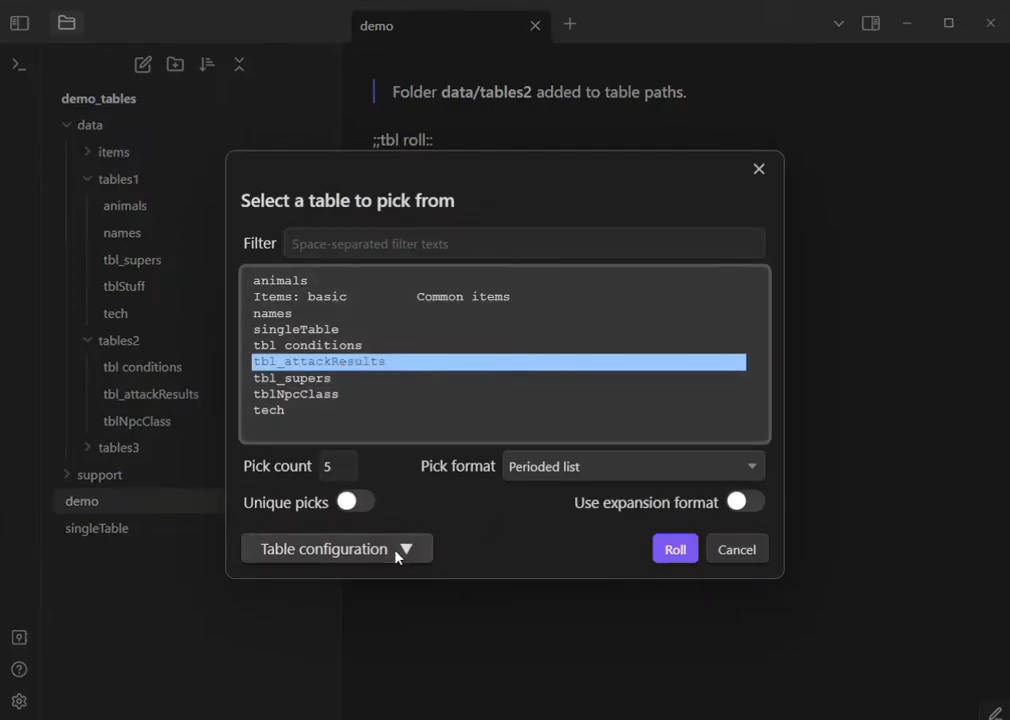
click(397, 553)
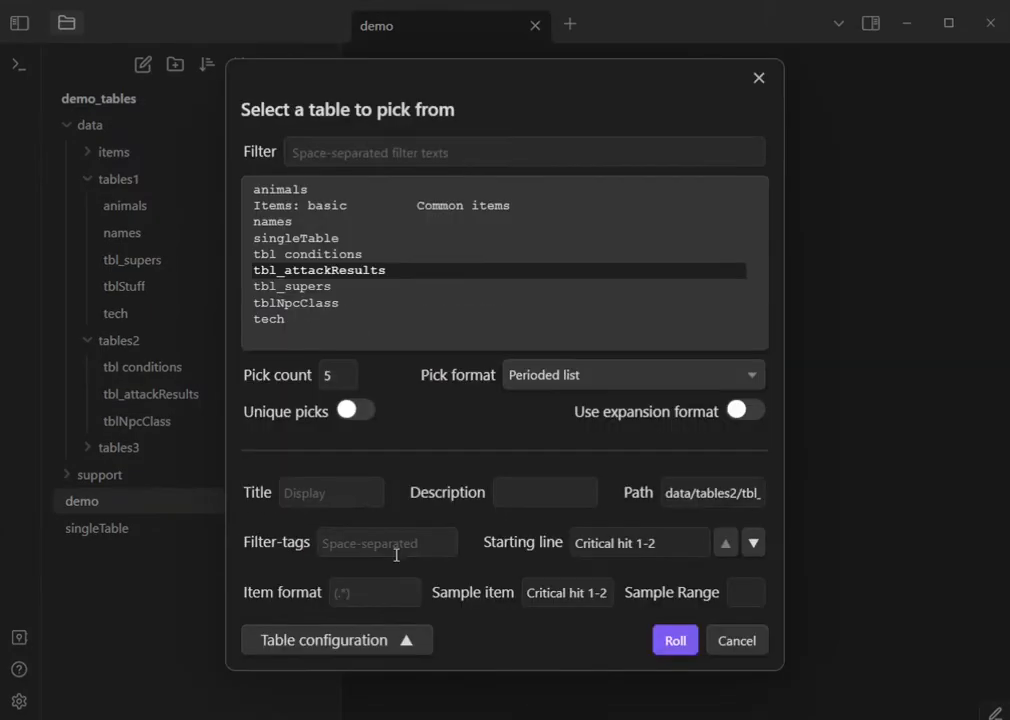
click(527, 597)
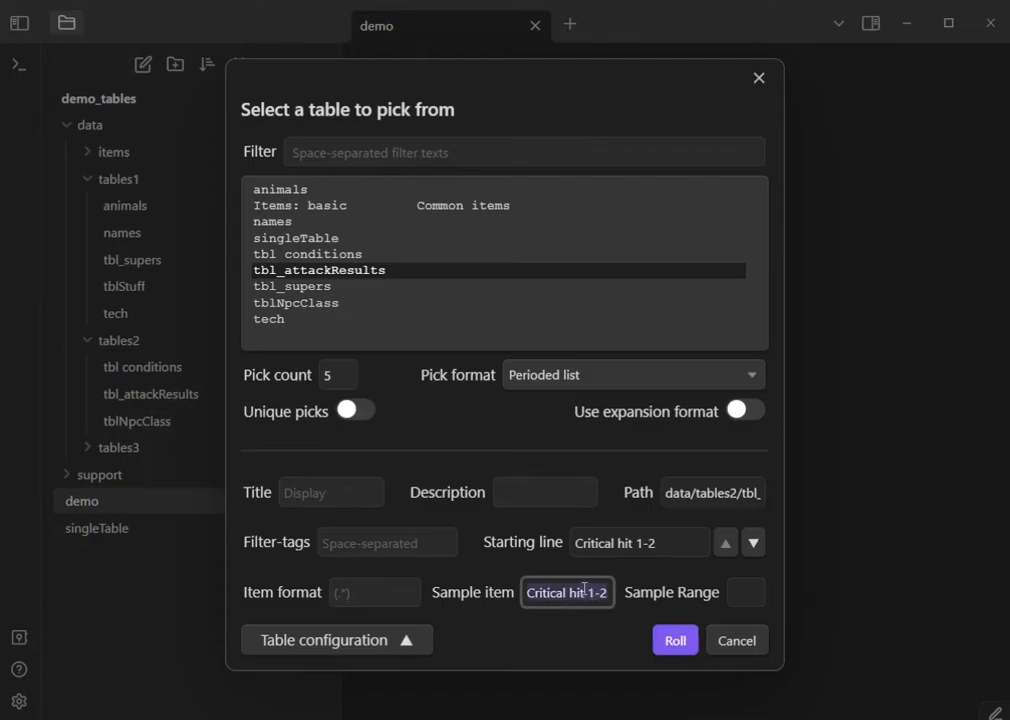
click(406, 596)
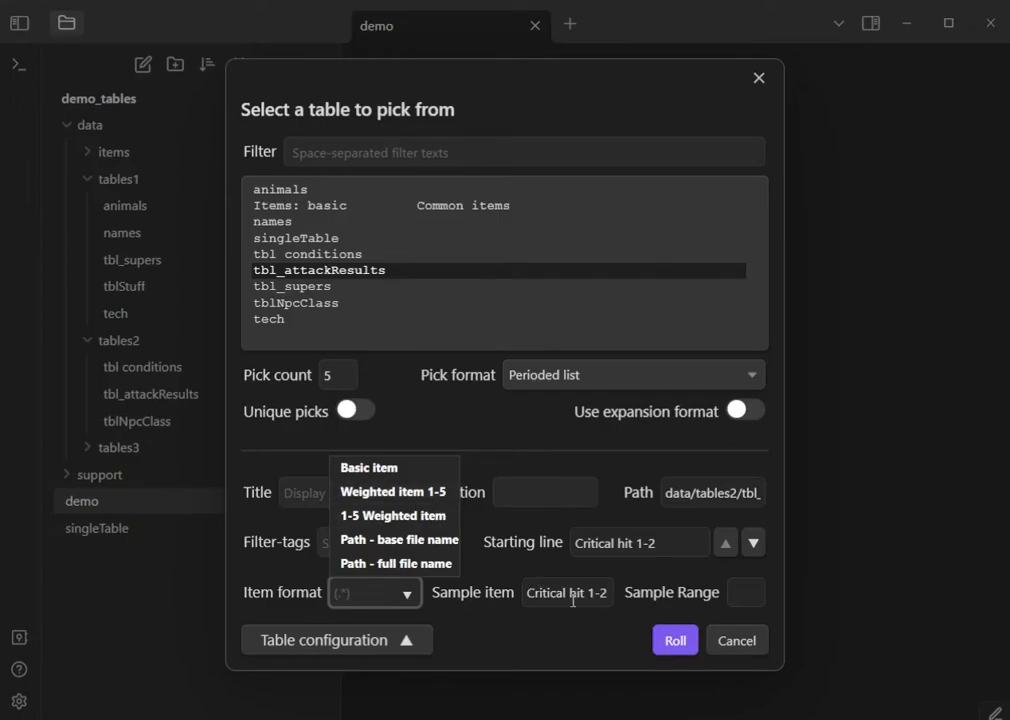
click(405, 497)
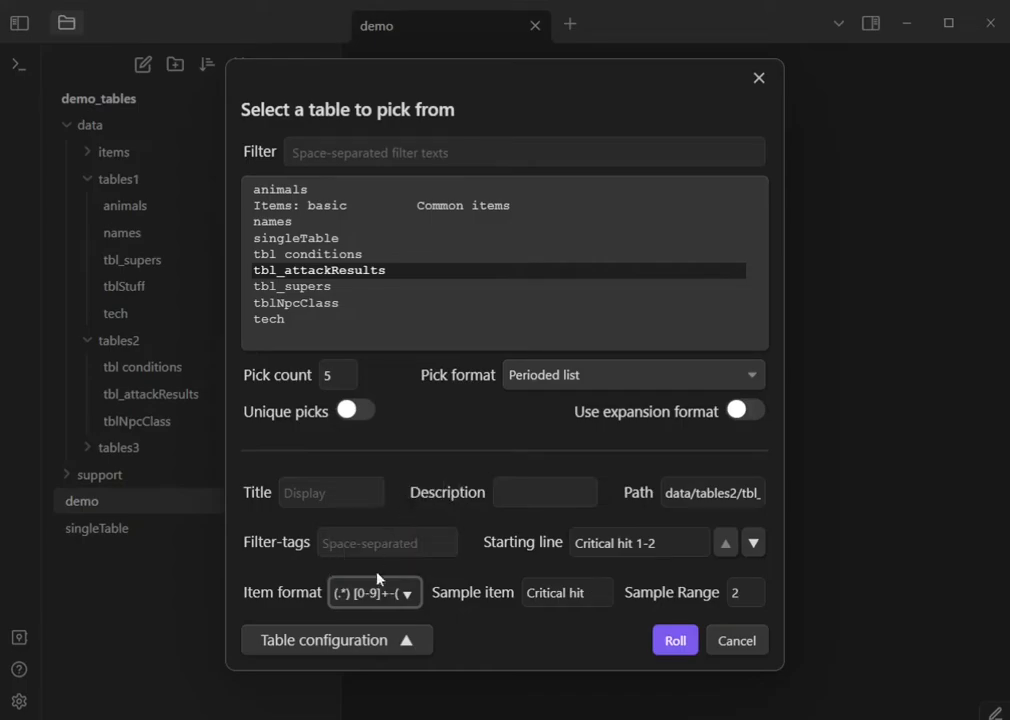
mouse_move(337, 593)
mouse_down()
mouse_move(404, 600)
mouse_move(340, 593)
mouse_up()
drag(587, 594, 493, 595)
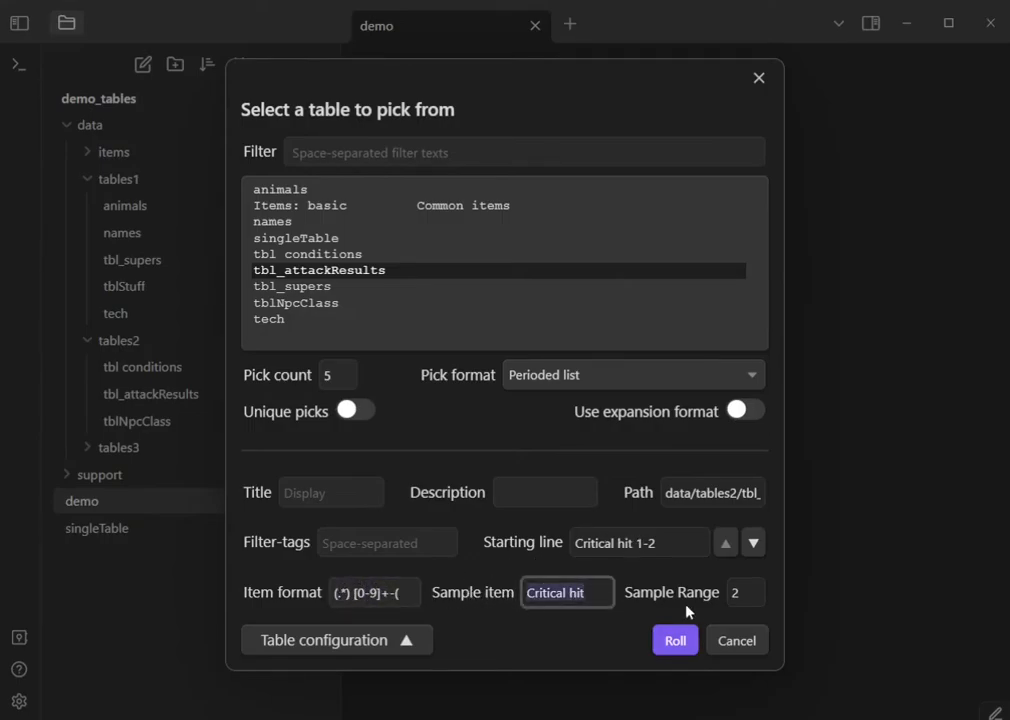
click(752, 598)
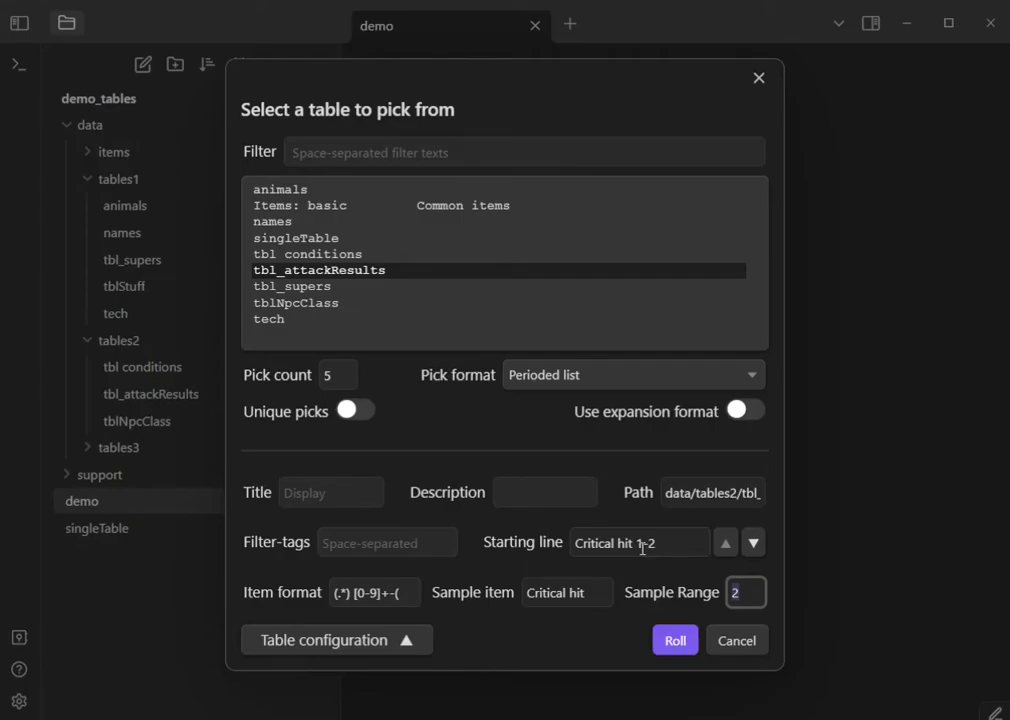
click(360, 597)
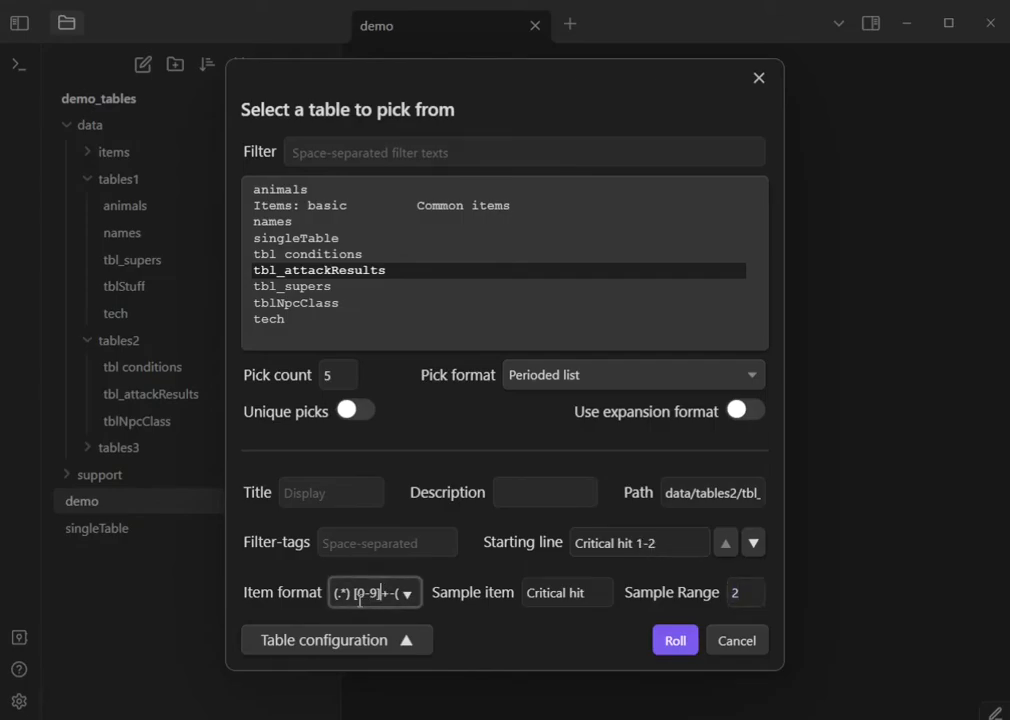
drag(360, 597, 377, 596)
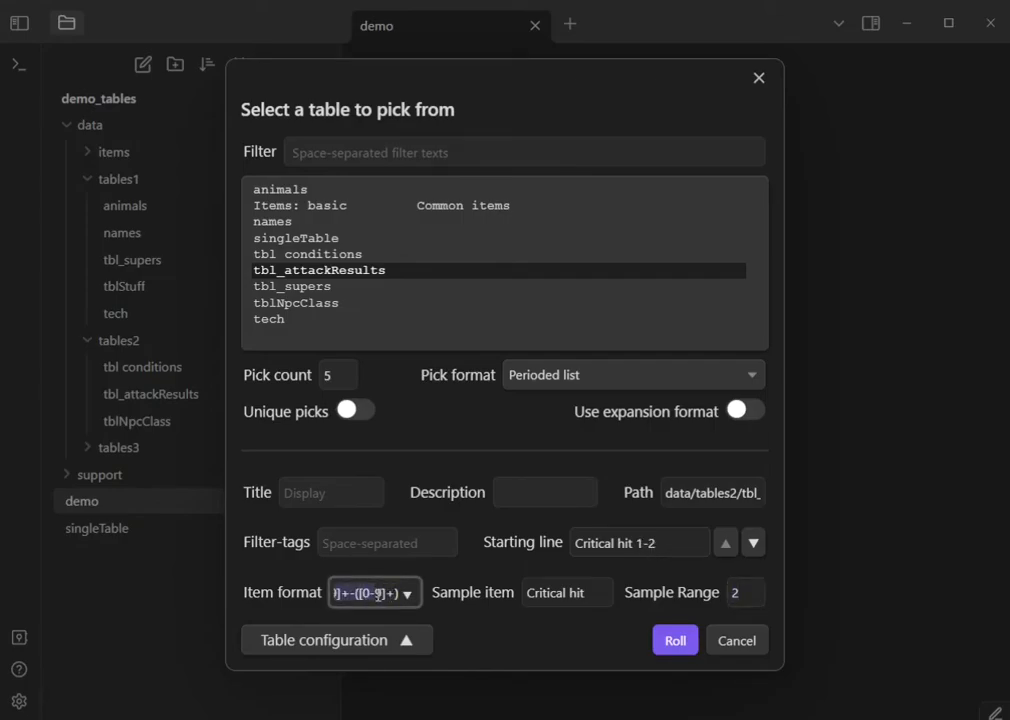
Roll 30 picks from tbl_attackResults as a perioded list and compare them with the ranges in its table file.
click(334, 375)
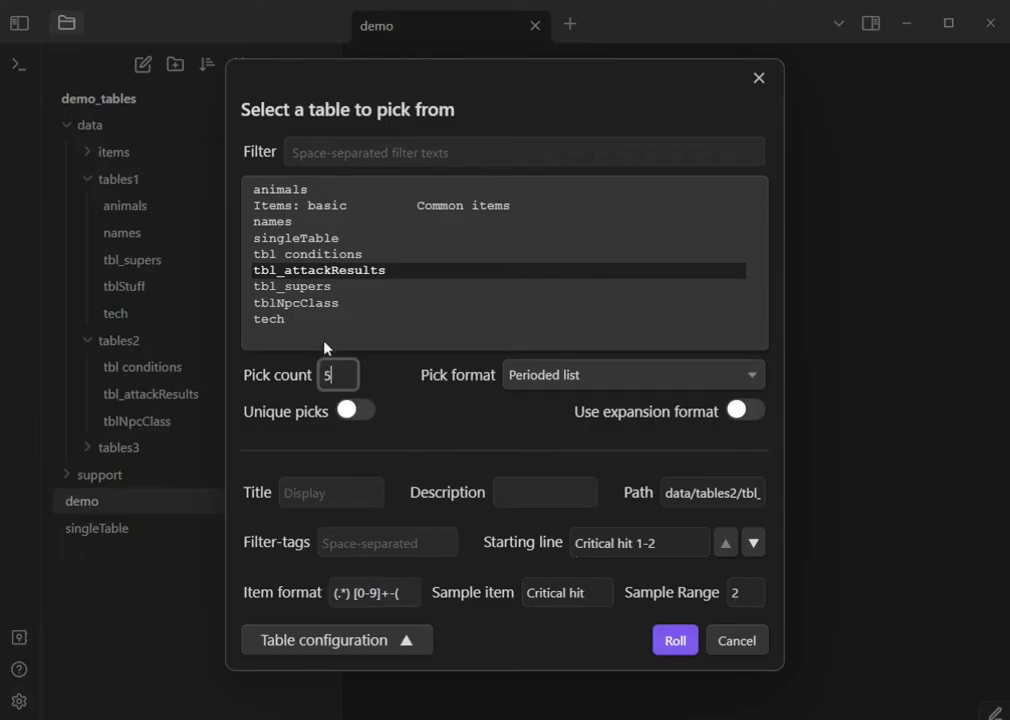
key(BackSpace)
text(30)
click(678, 644)
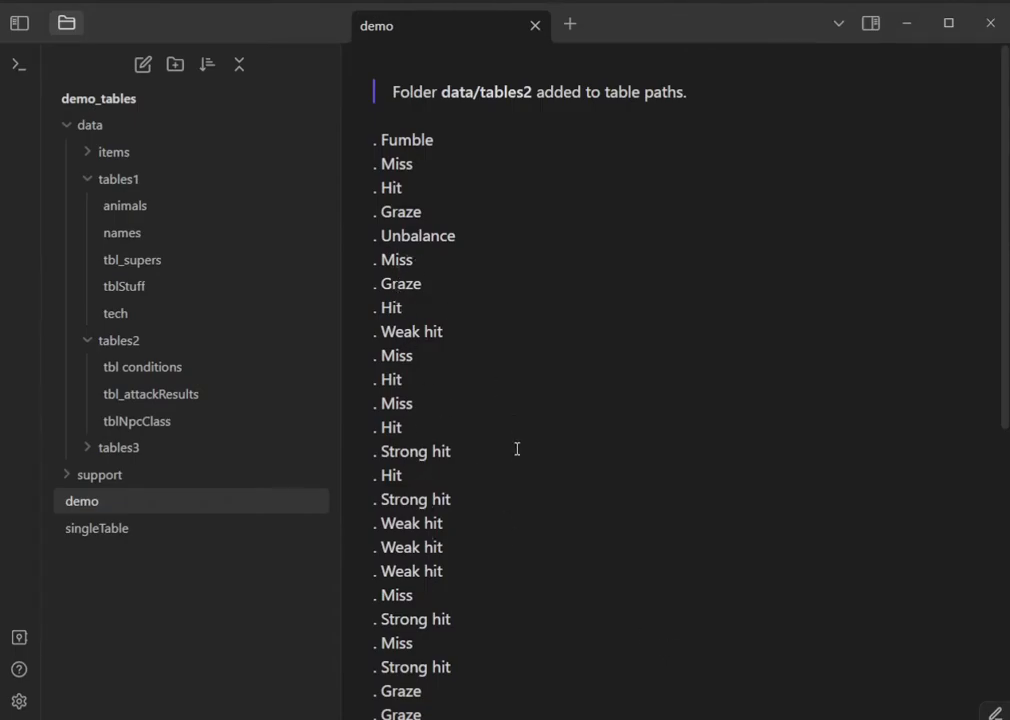
scroll(510, 460, down, 4)
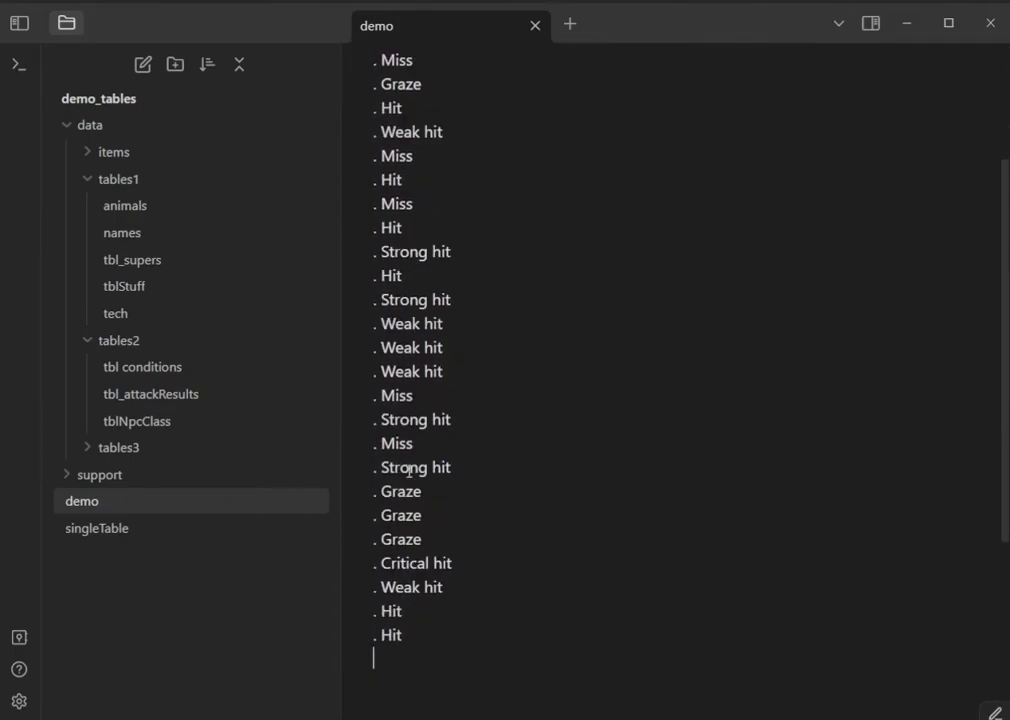
click(150, 394)
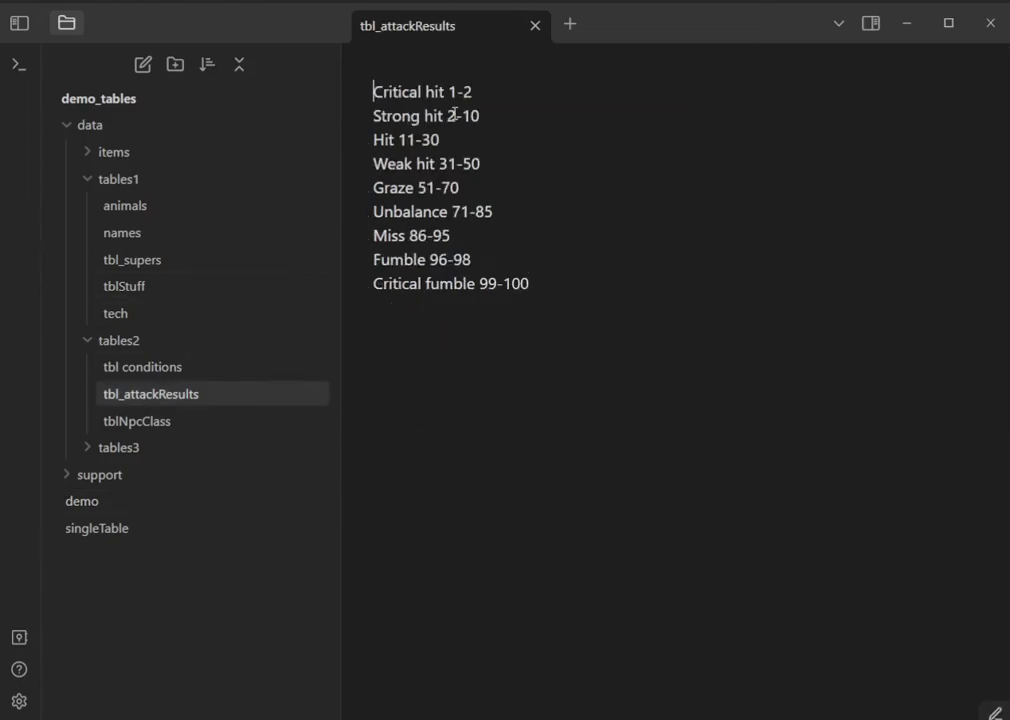
Replace all the demo note's content with ;;tbl roll and set the item format of tblNpcClass to 1-5 Weighted item.
click(171, 503)
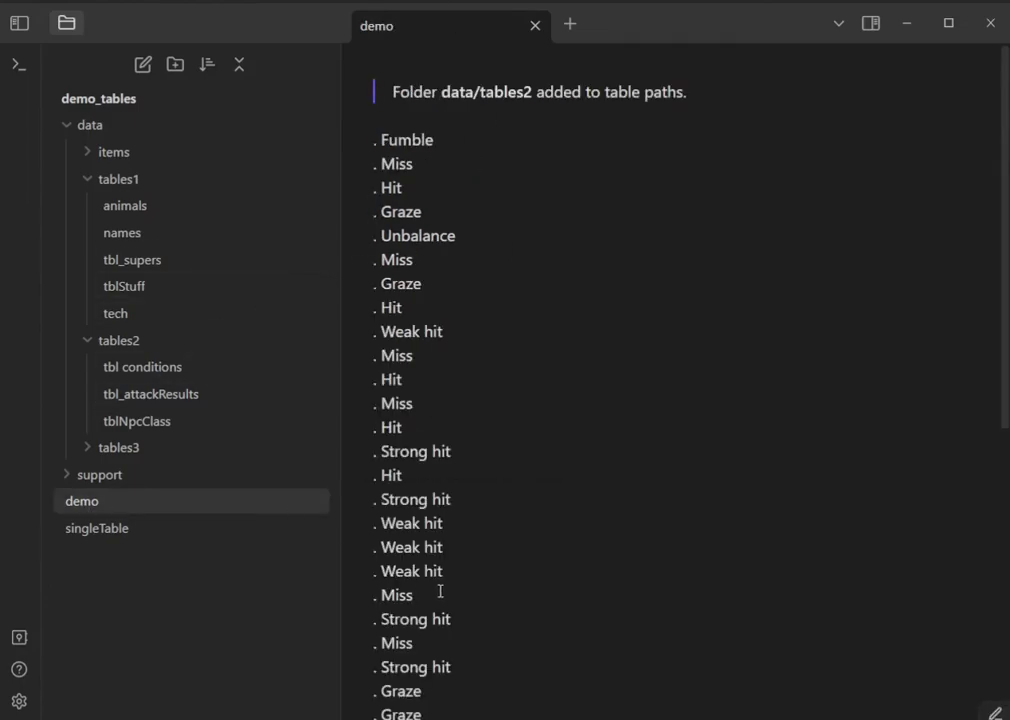
key(ctrl+a)
text(;;tbl rol)
key(Return)
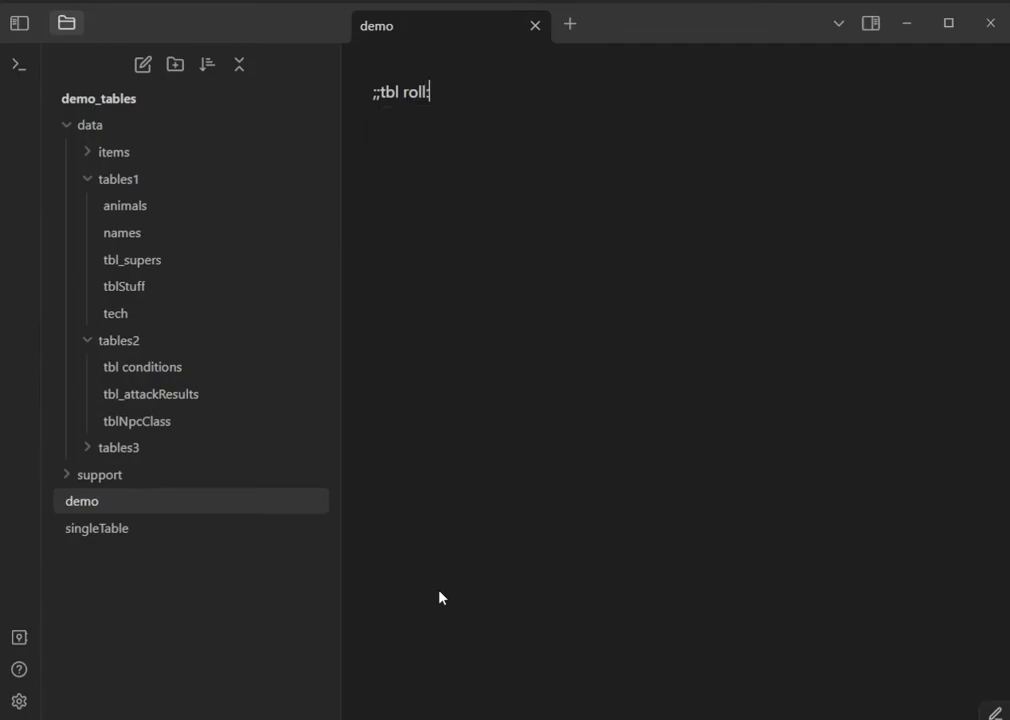
click(329, 396)
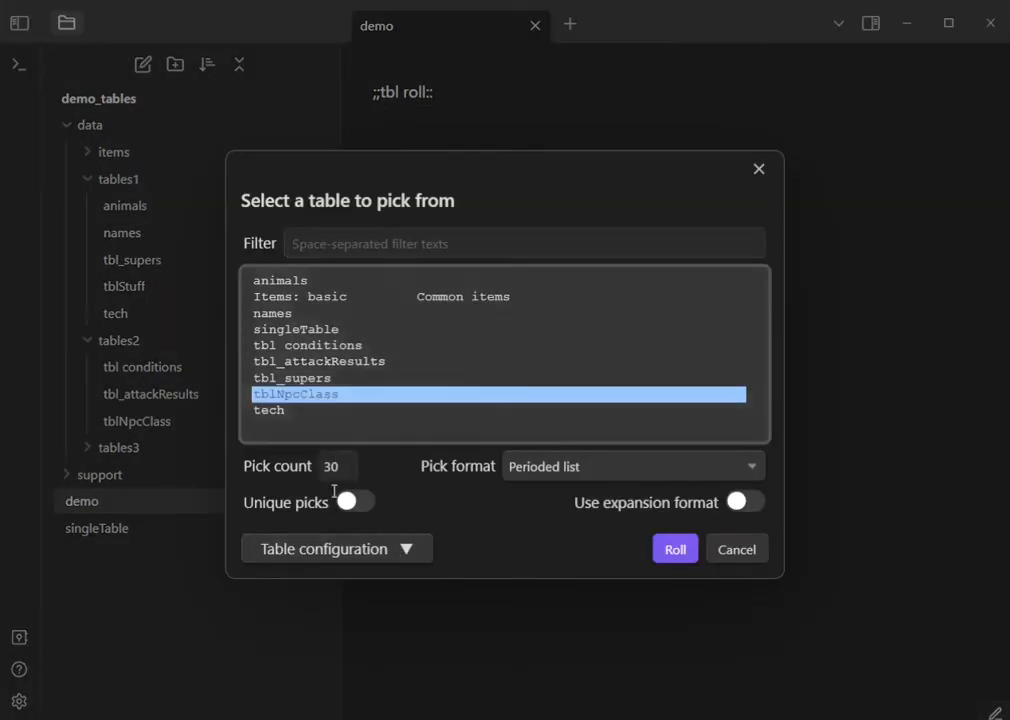
click(347, 550)
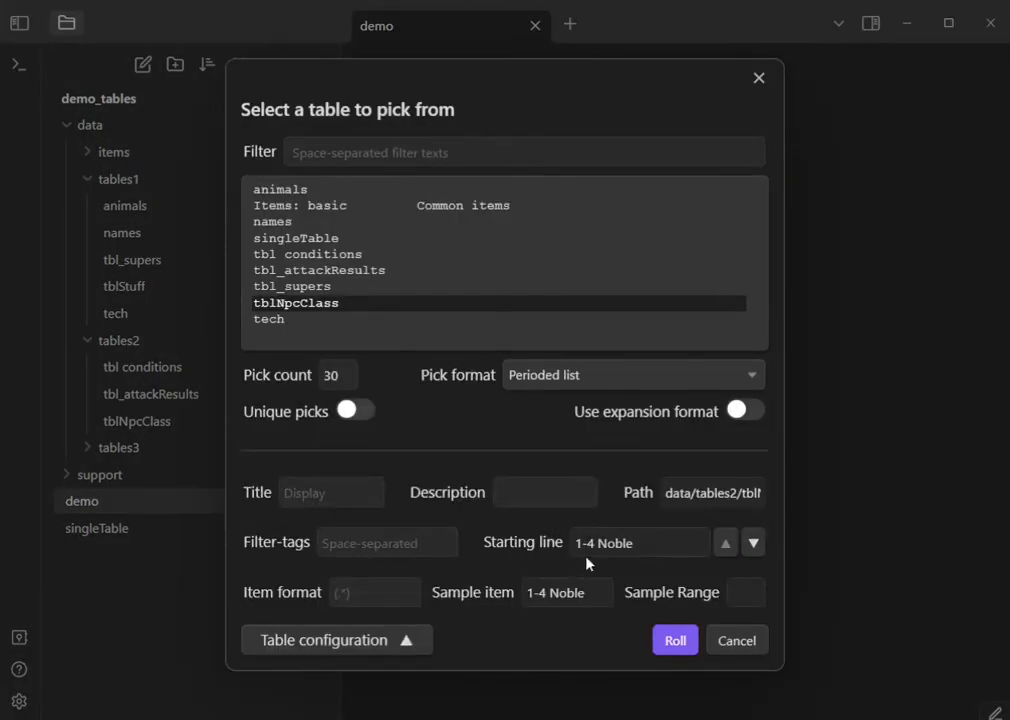
click(383, 593)
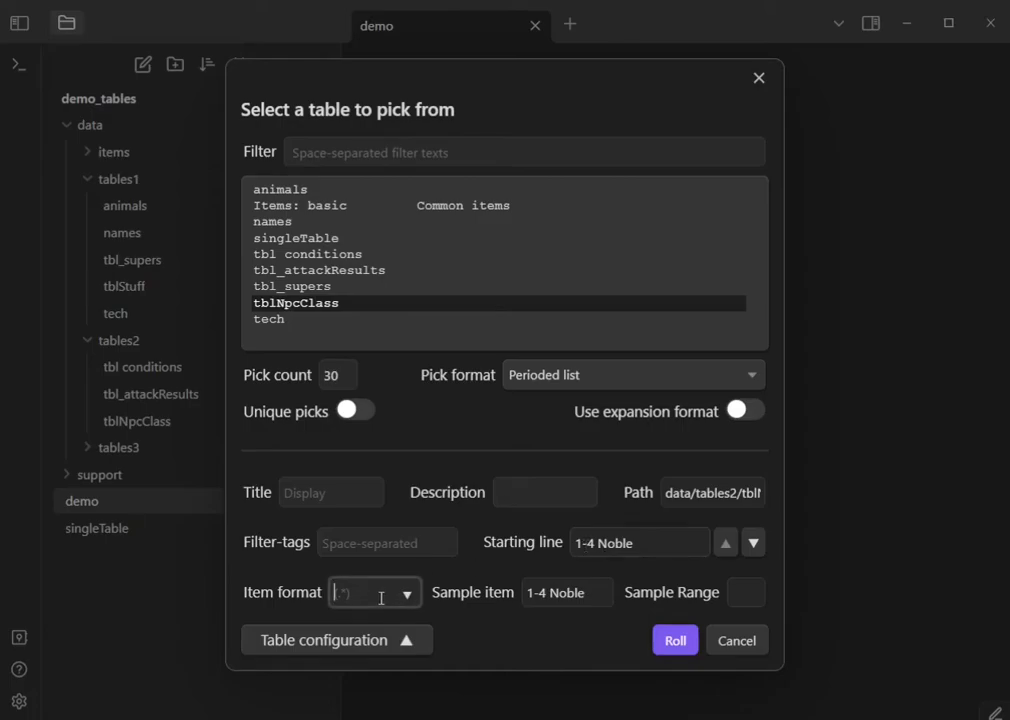
click(408, 597)
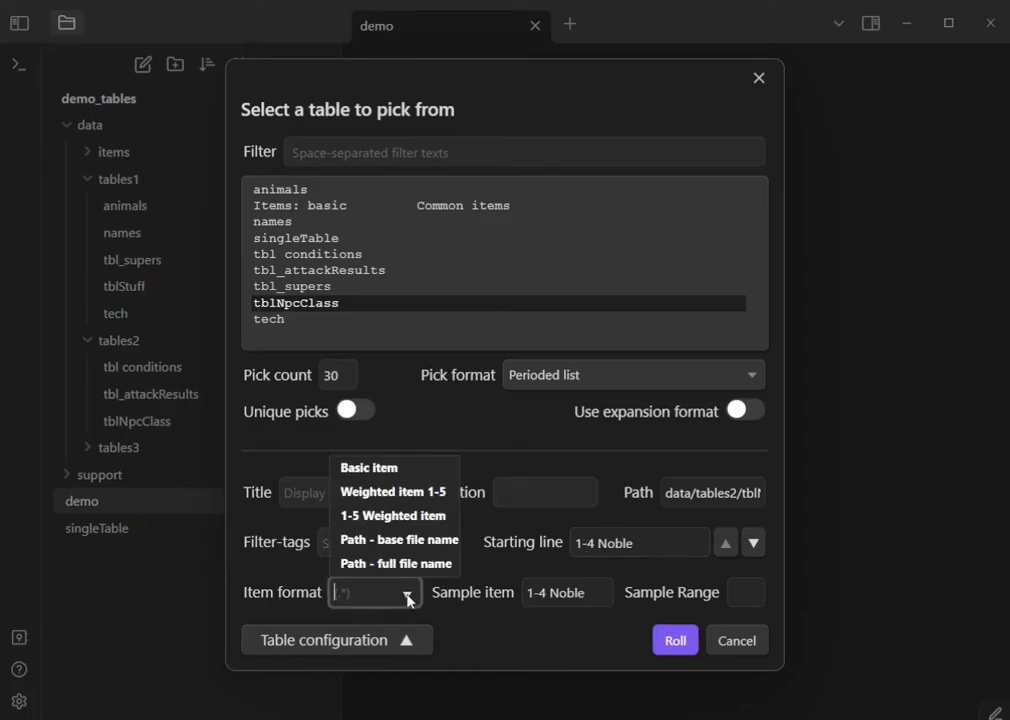
click(369, 516)
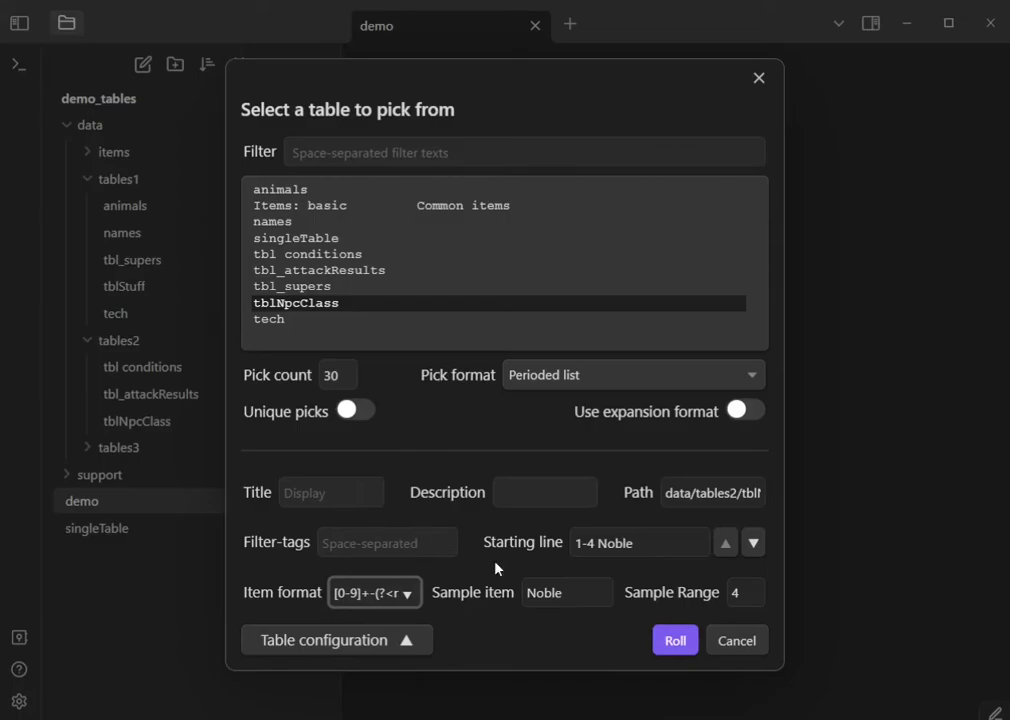
Roll 30 picks from tblNpcClass as a perioded list and compare them with the ranges in its table file.
click(672, 639)
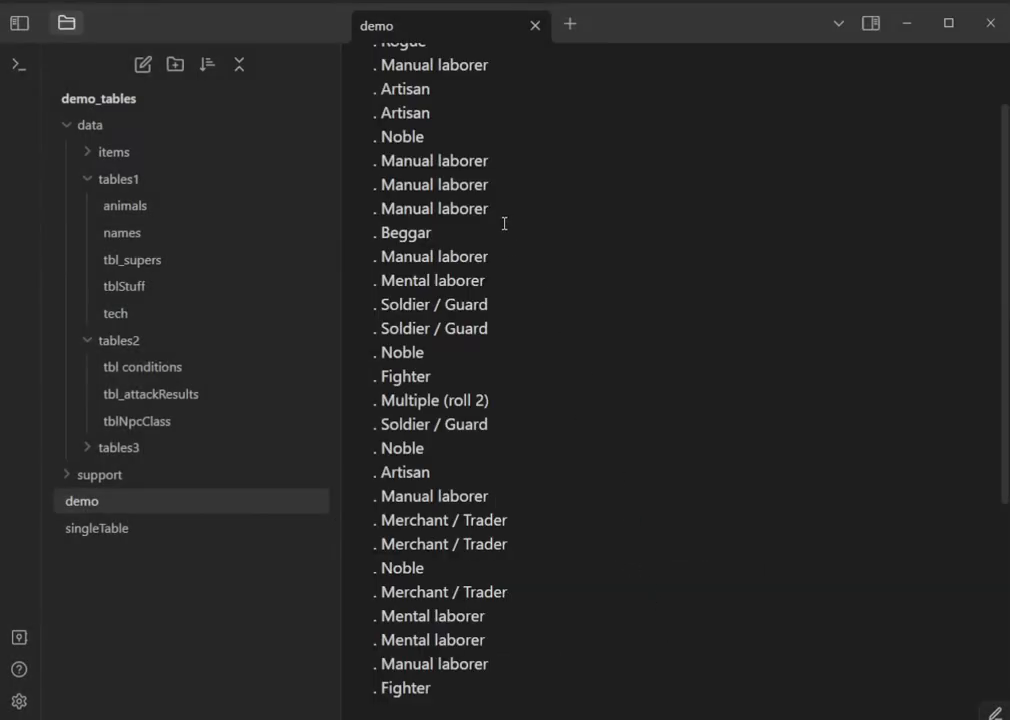
scroll(506, 291, up, 2)
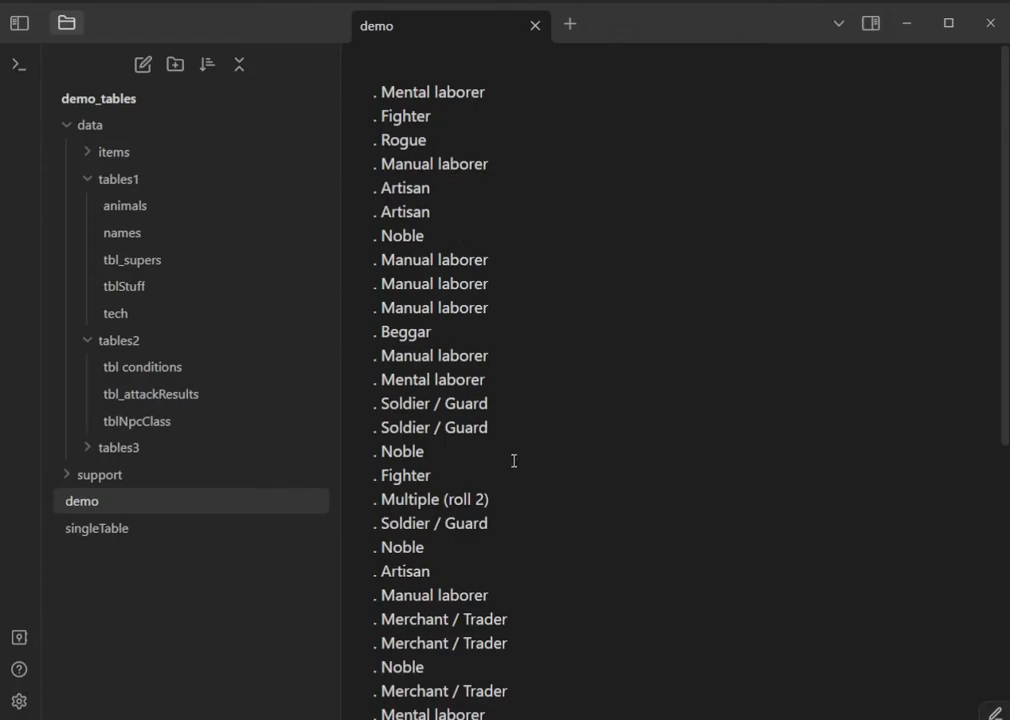
scroll(507, 490, down, 1)
scroll(467, 473, up, 1)
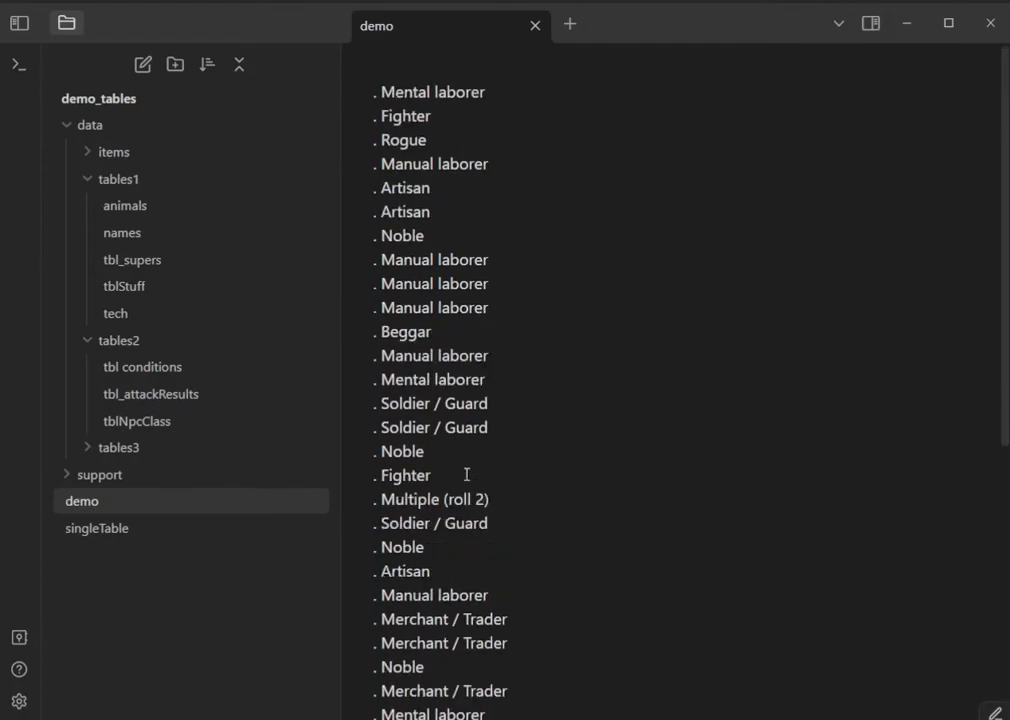
click(120, 423)
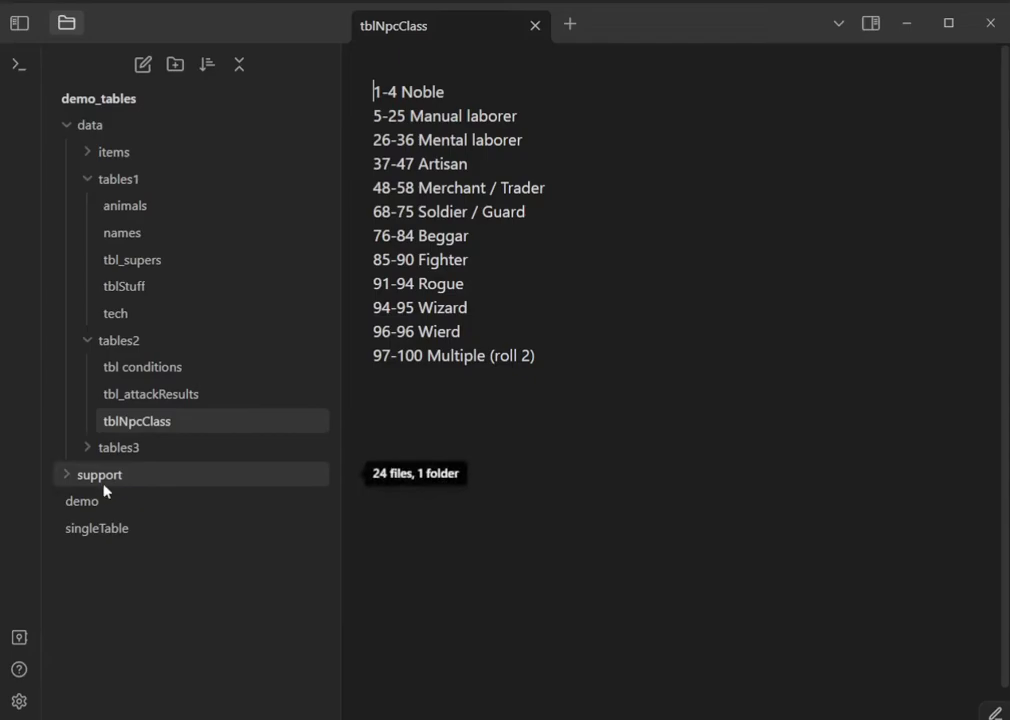
Replace the demo note's content with ;;tbl roll and set the starting line of tbl conditions to the Exhausted row.
click(82, 501)
click(489, 442)
key(ctrl+a)
key(BackSpace)
text(;;t)
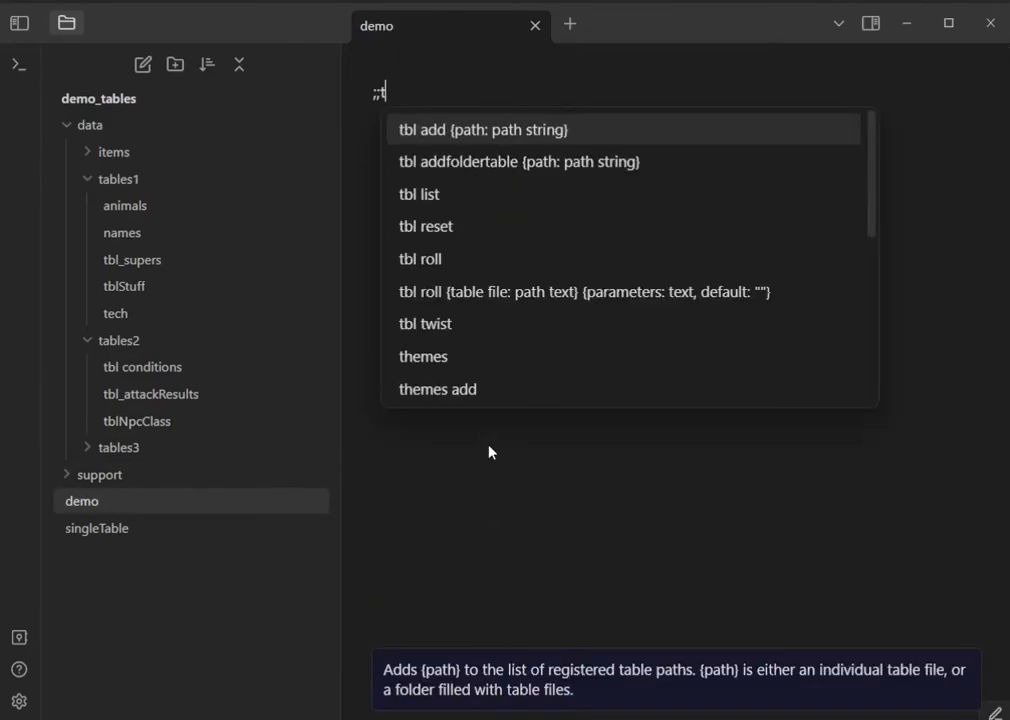
text(bl roll)
key(Return)
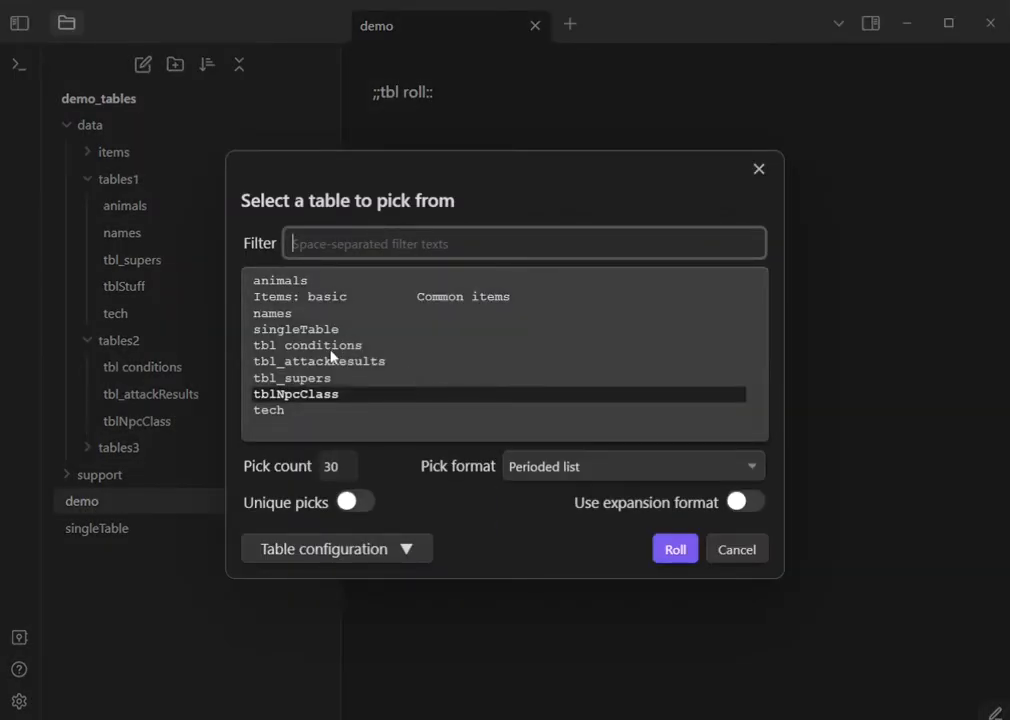
click(331, 346)
click(330, 548)
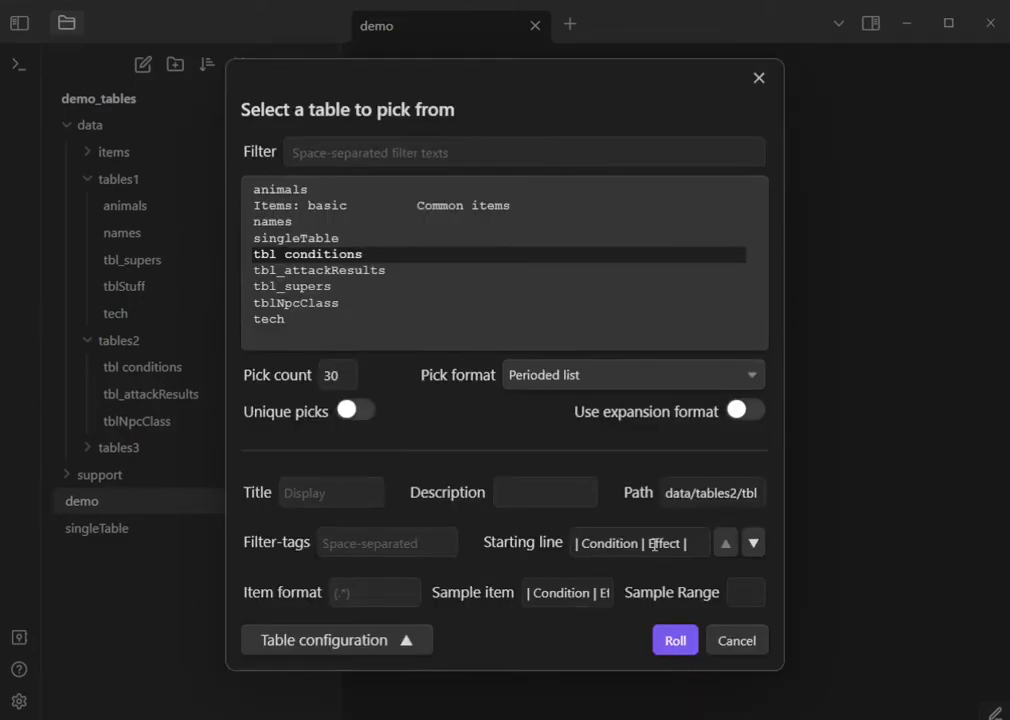
click(753, 543)
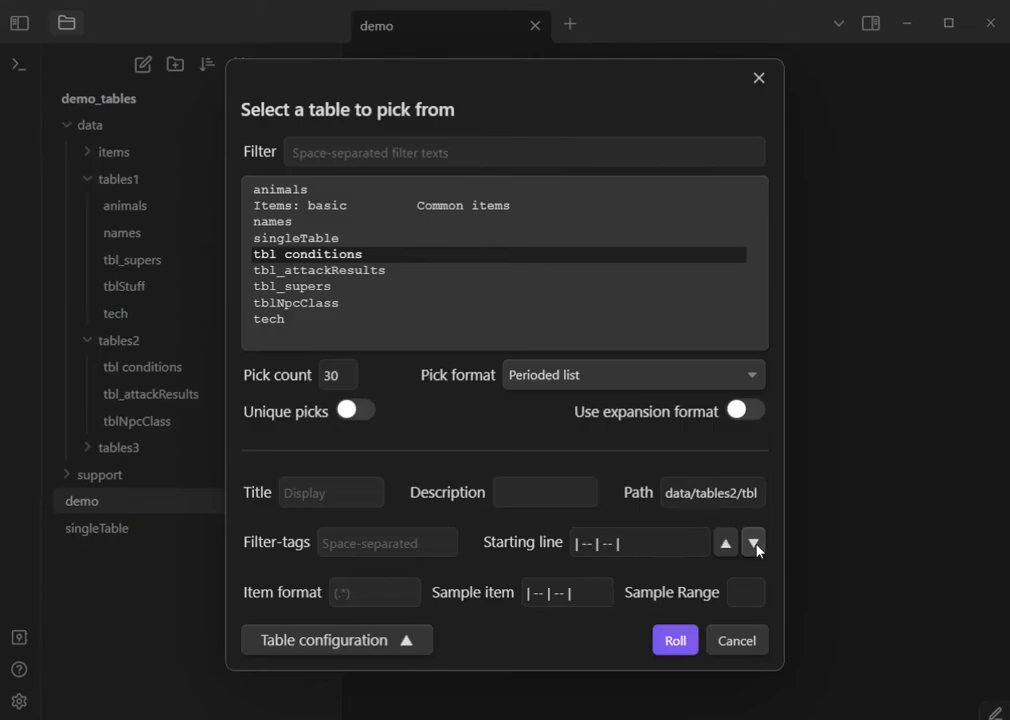
click(754, 543)
Give tbl conditions a custom item format starting with \| ([^ and ending with ]+), roll 30 picks and compare them with the table file.
click(350, 592)
click(336, 593)
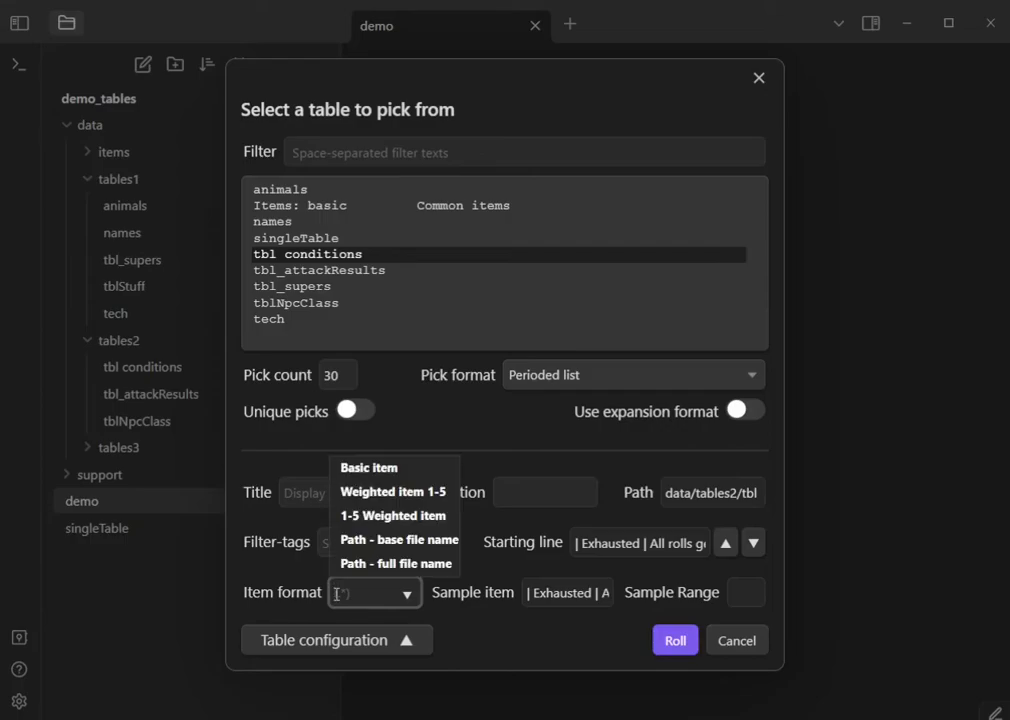
text(\|)
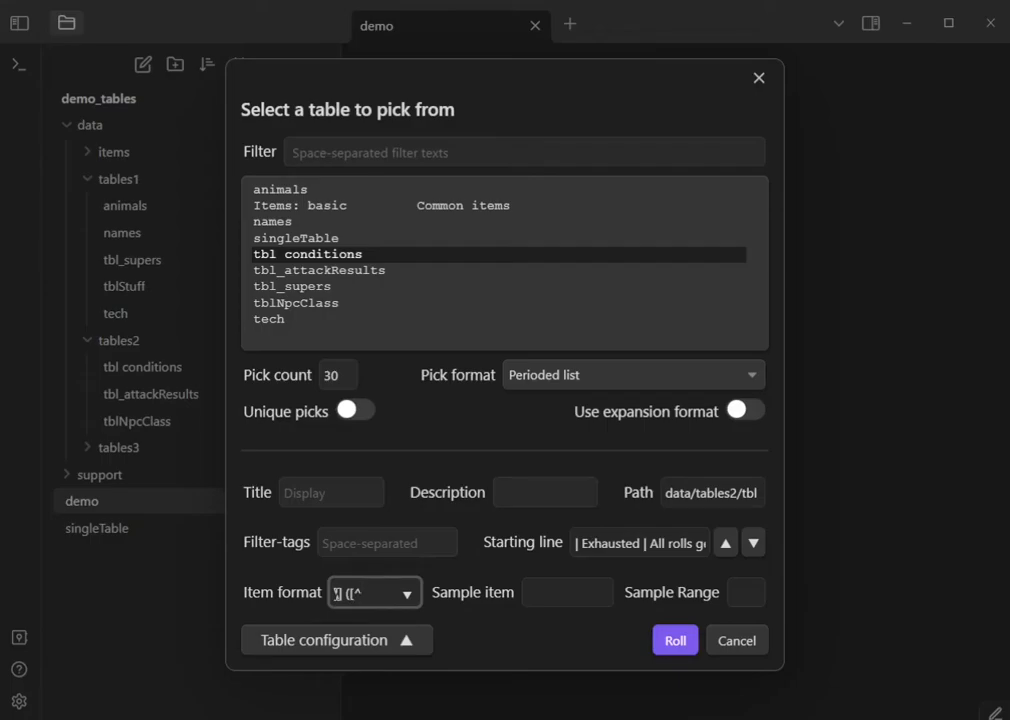
text(]+))
click(675, 640)
scroll(419, 451, up, 2)
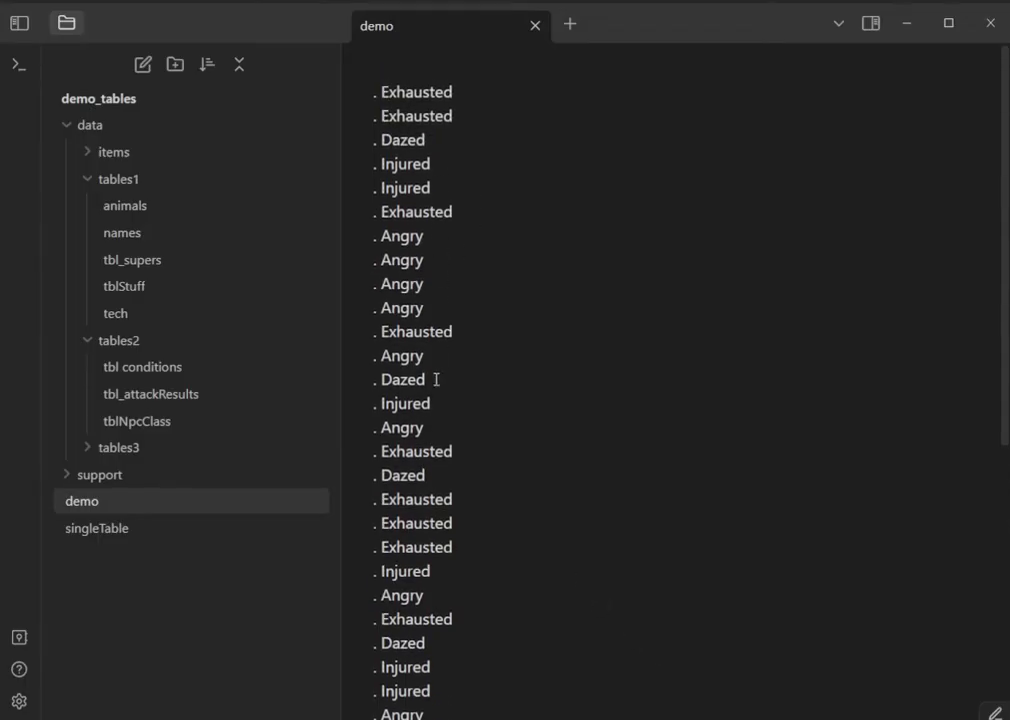
click(200, 371)
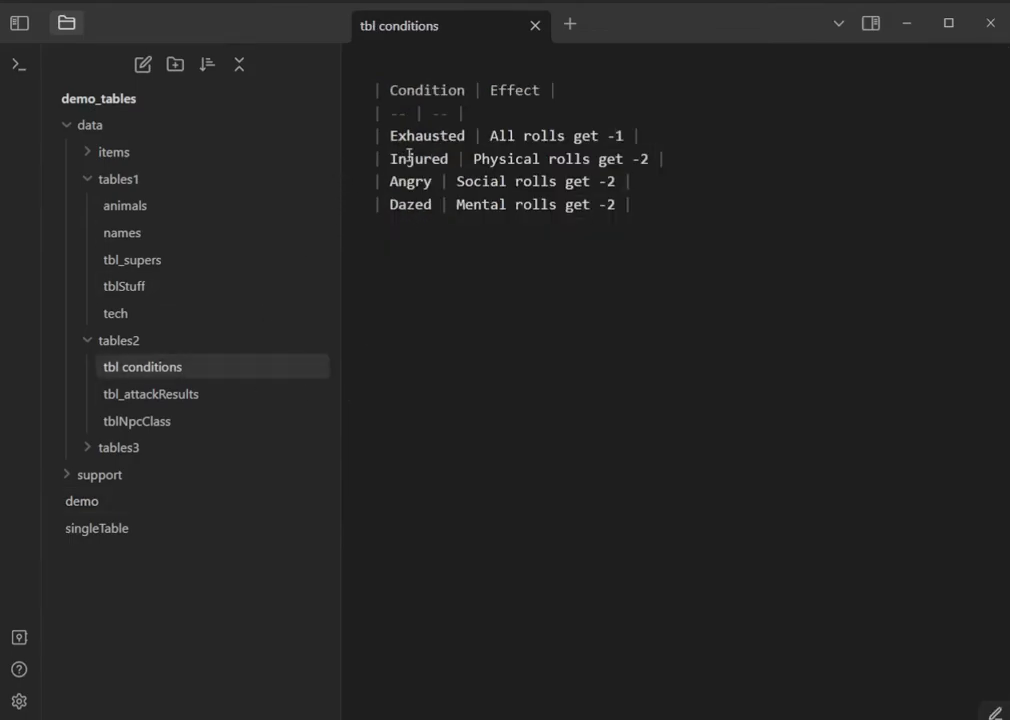
Return to the demo note and delete all its content.
click(135, 501)
click(533, 407)
key(ctrl+a)
key(Delete)
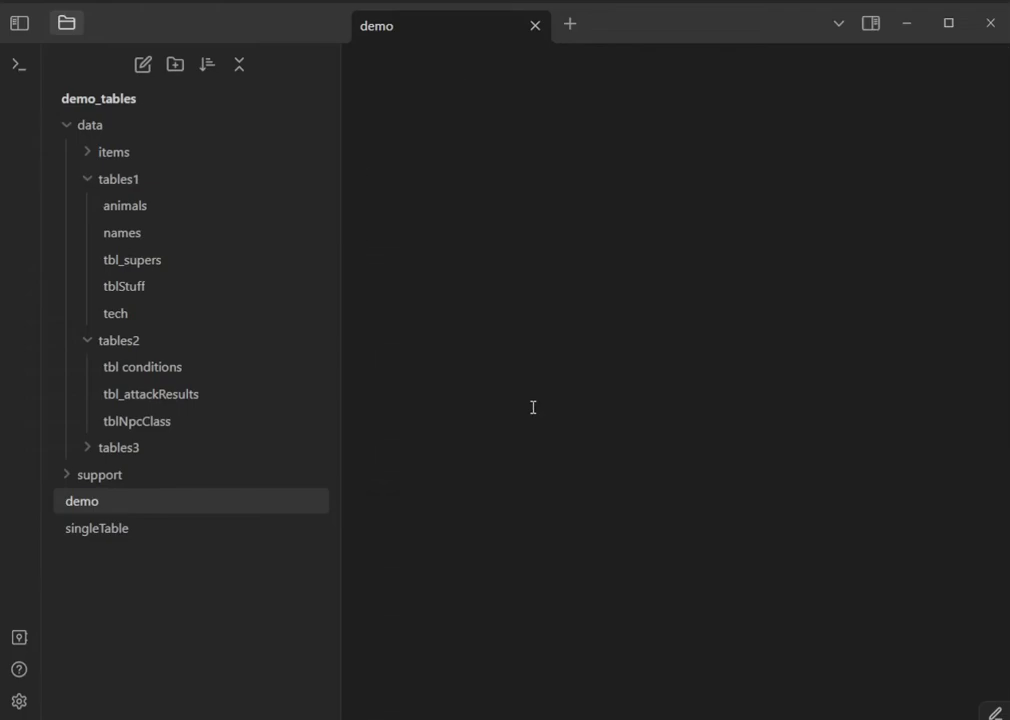
Open living things in tables3 and examine its pick-and-replace line for non-animals.md together with the non-animals table file.
click(81, 452)
click(134, 479)
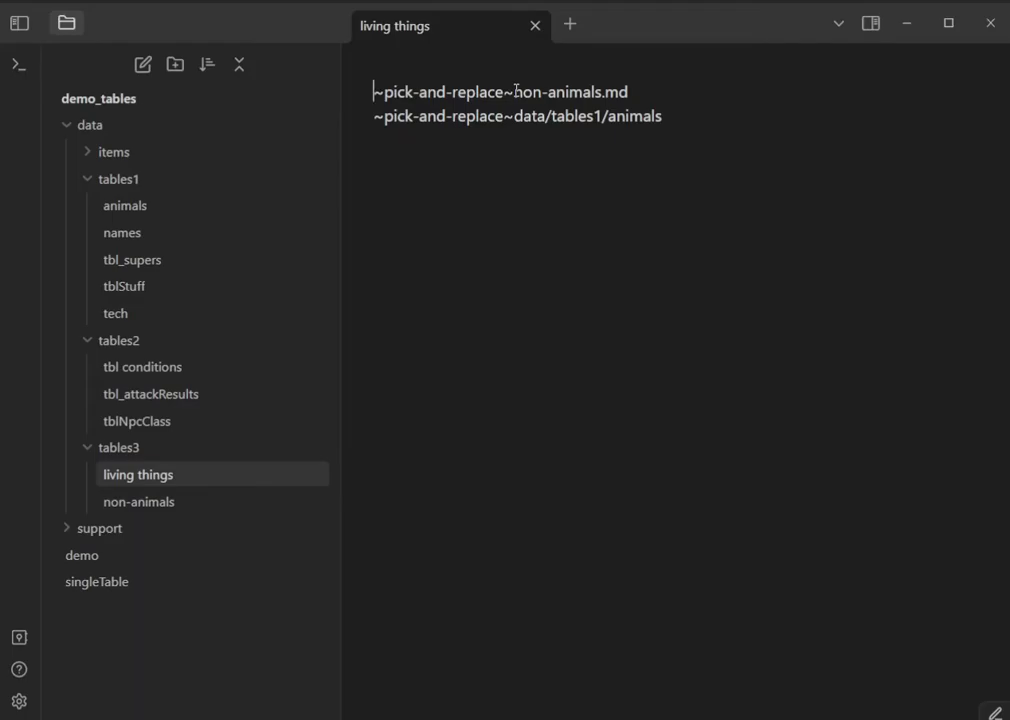
drag(516, 90, 633, 94)
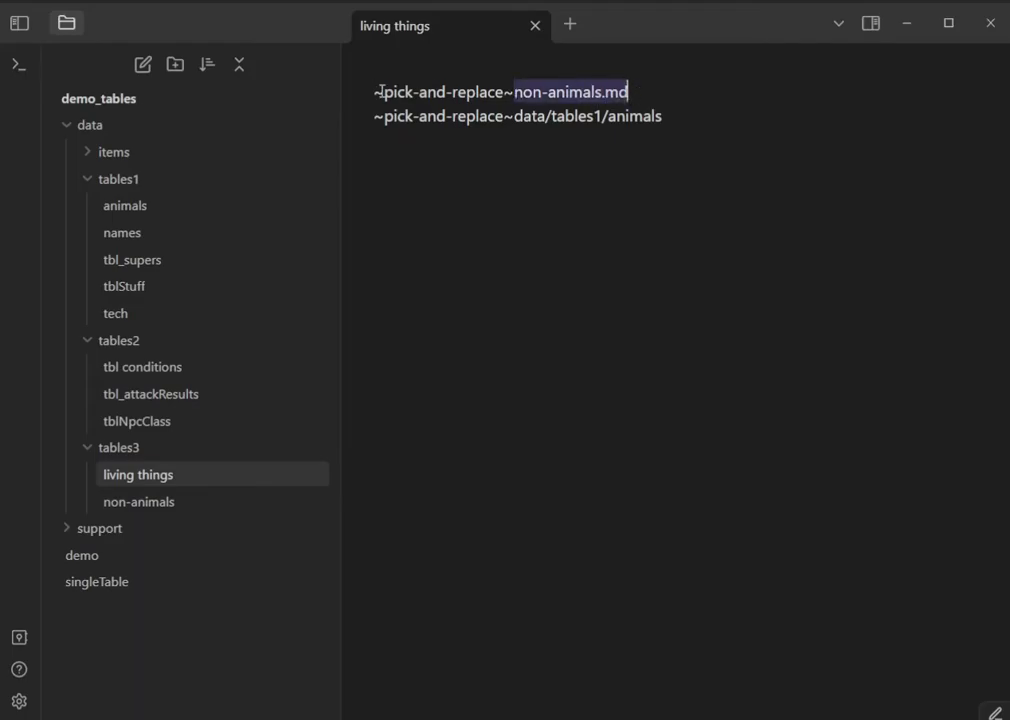
drag(632, 96, 518, 91)
drag(660, 95, 372, 92)
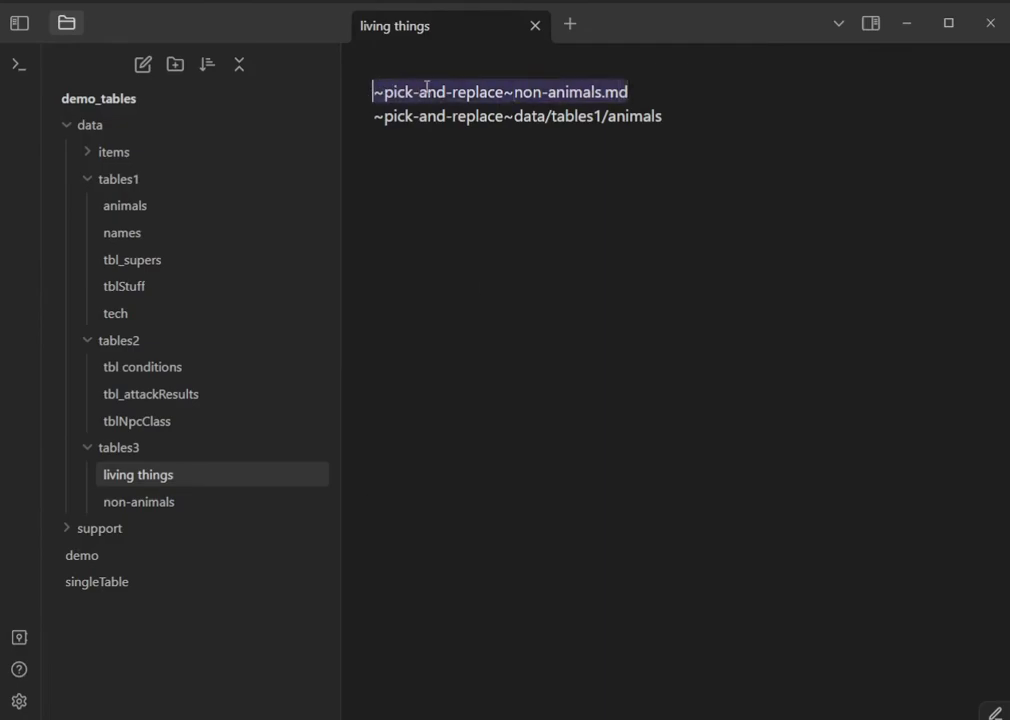
click(158, 502)
click(160, 476)
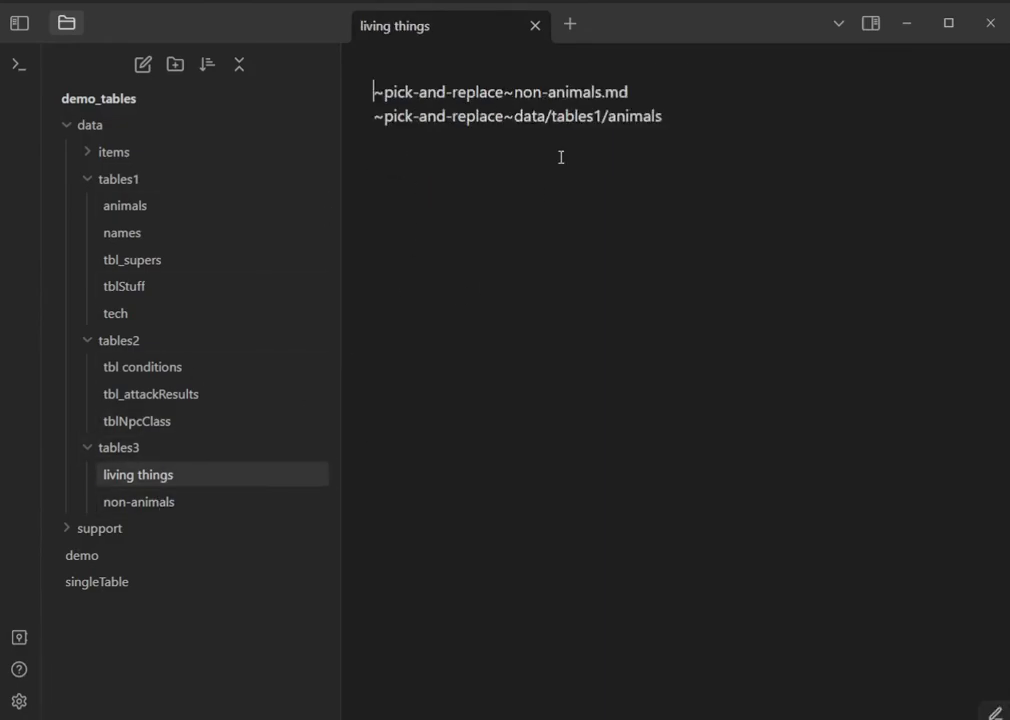
Examine the data/tables1/animals line against the animals table, and compare both path forms used in living things.
drag(690, 122, 384, 117)
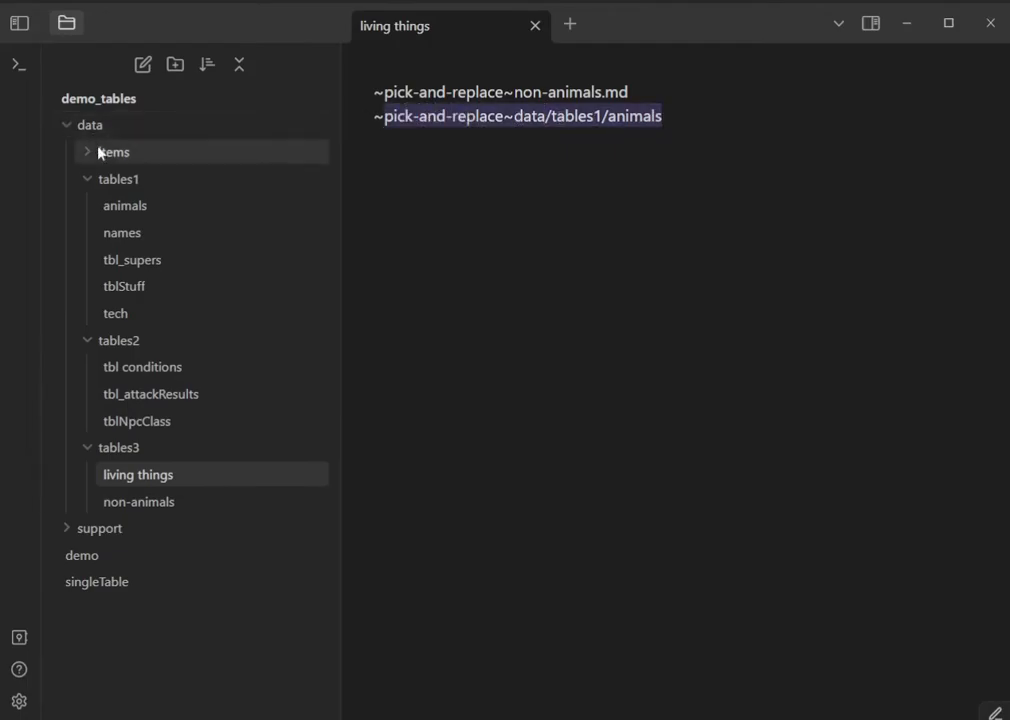
click(125, 207)
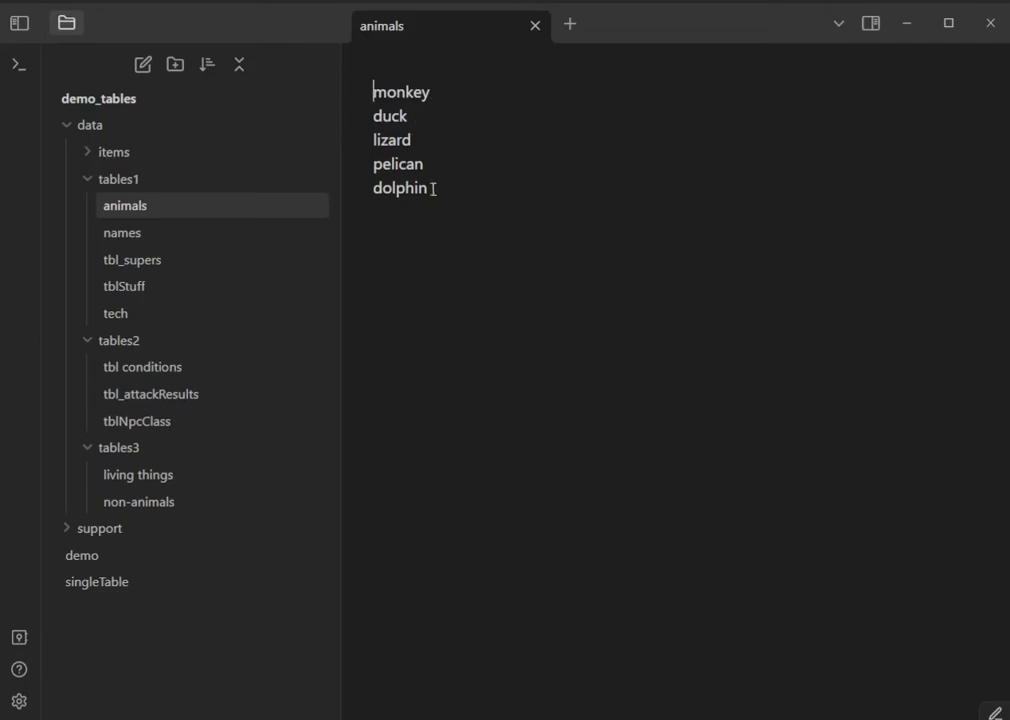
click(204, 474)
click(604, 93)
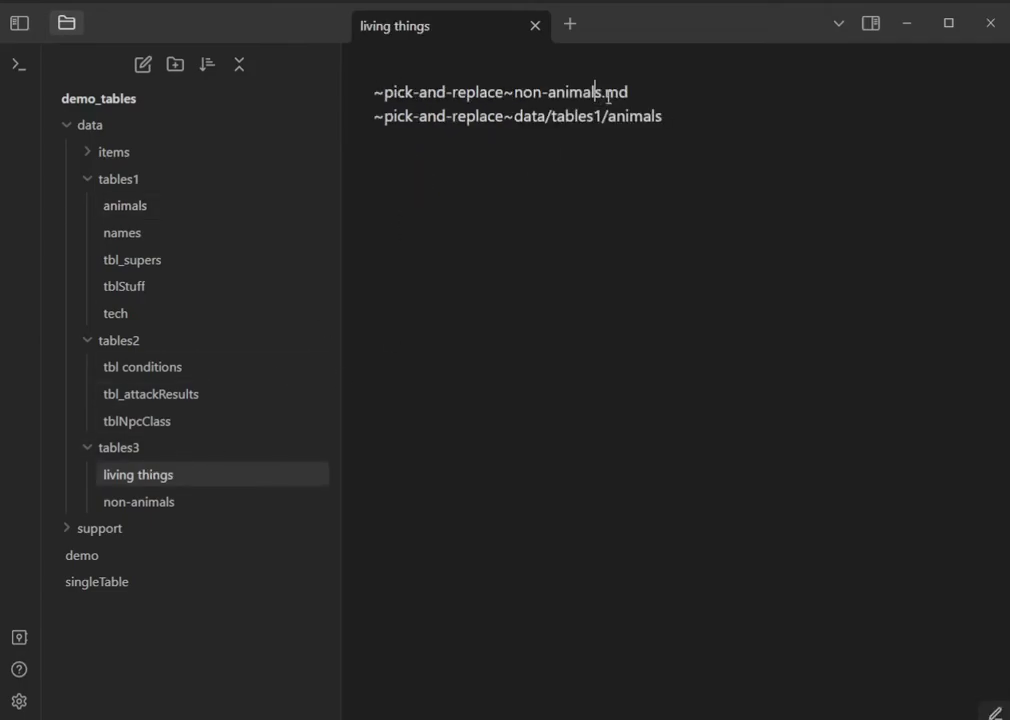
drag(603, 93, 635, 96)
drag(514, 92, 657, 92)
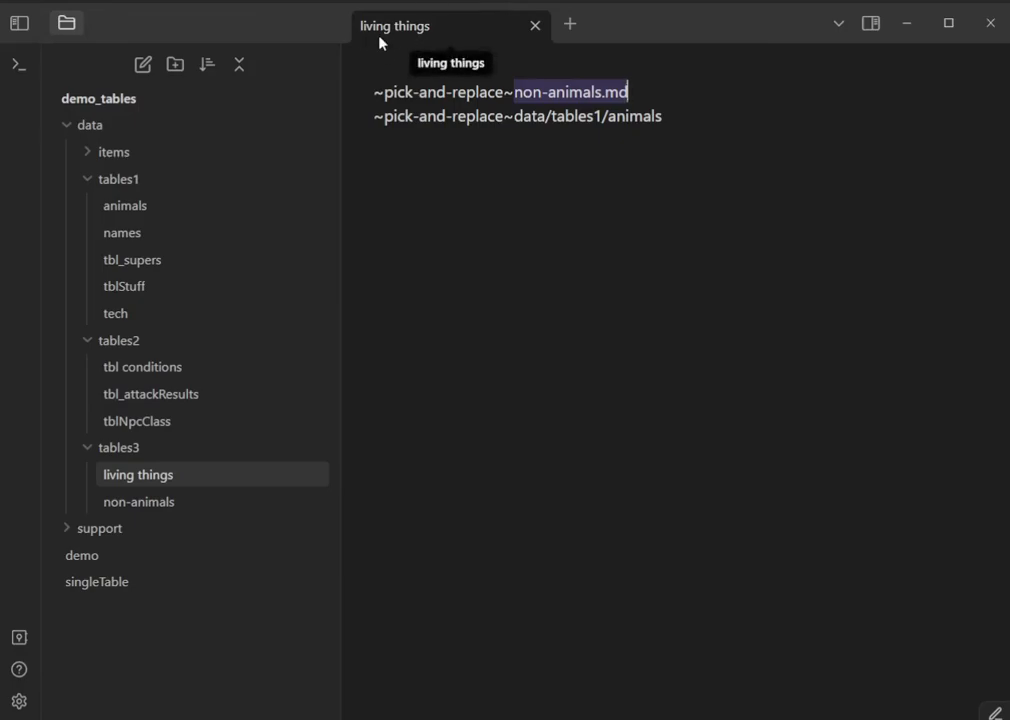
drag(514, 116, 667, 113)
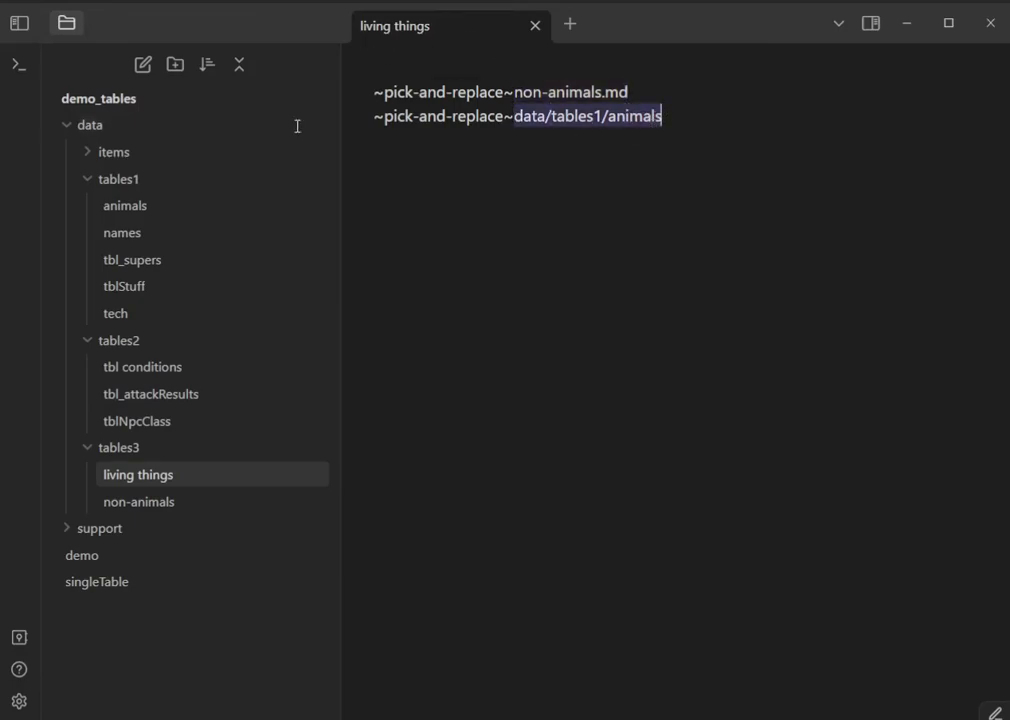
In the demo note, register the data/tables3 folder with ;;tbl add.
click(96, 553)
text(;;tbl add data/tables3)
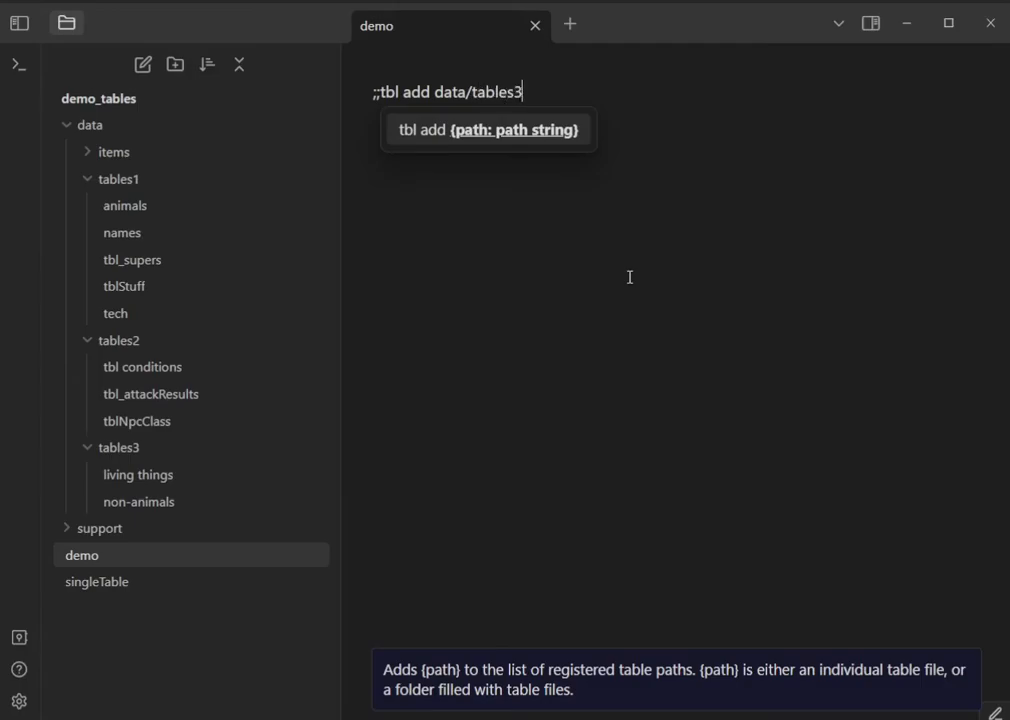
key(Return)
Roll 10 comma-separated picks from the living things table into the demo note.
text(;;tbl )
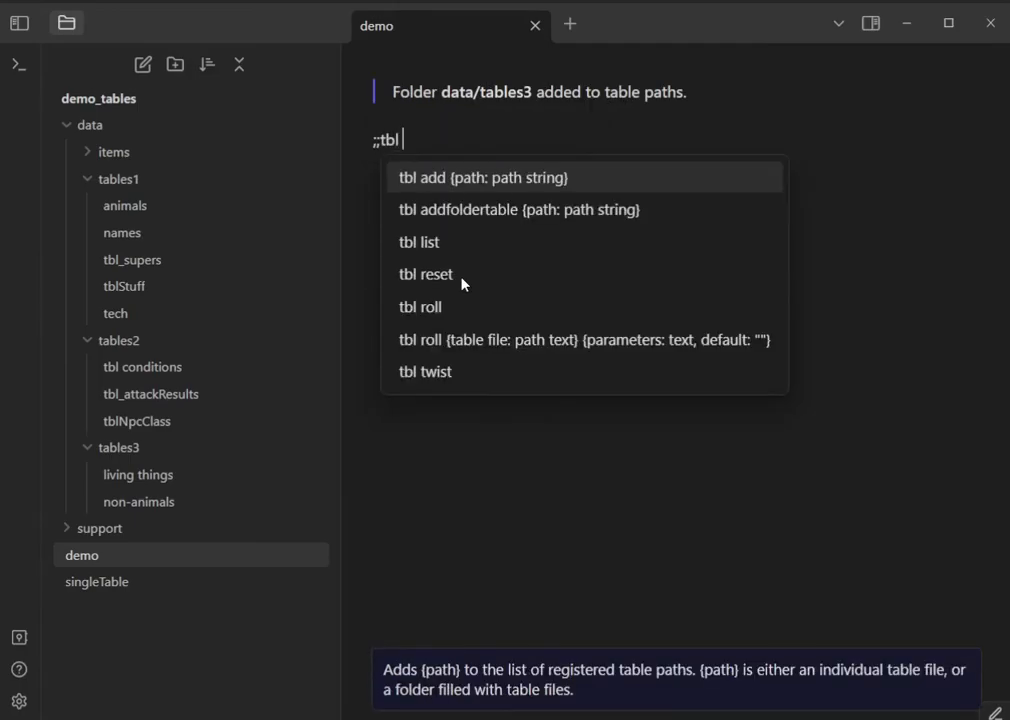
text(roll)
key(Return)
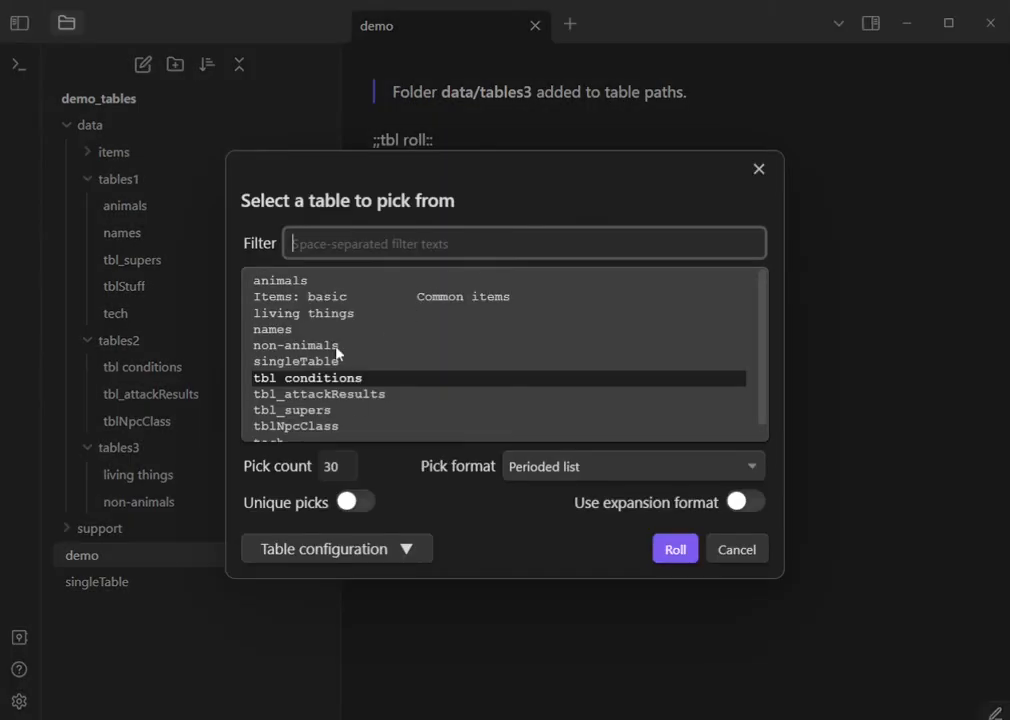
click(329, 315)
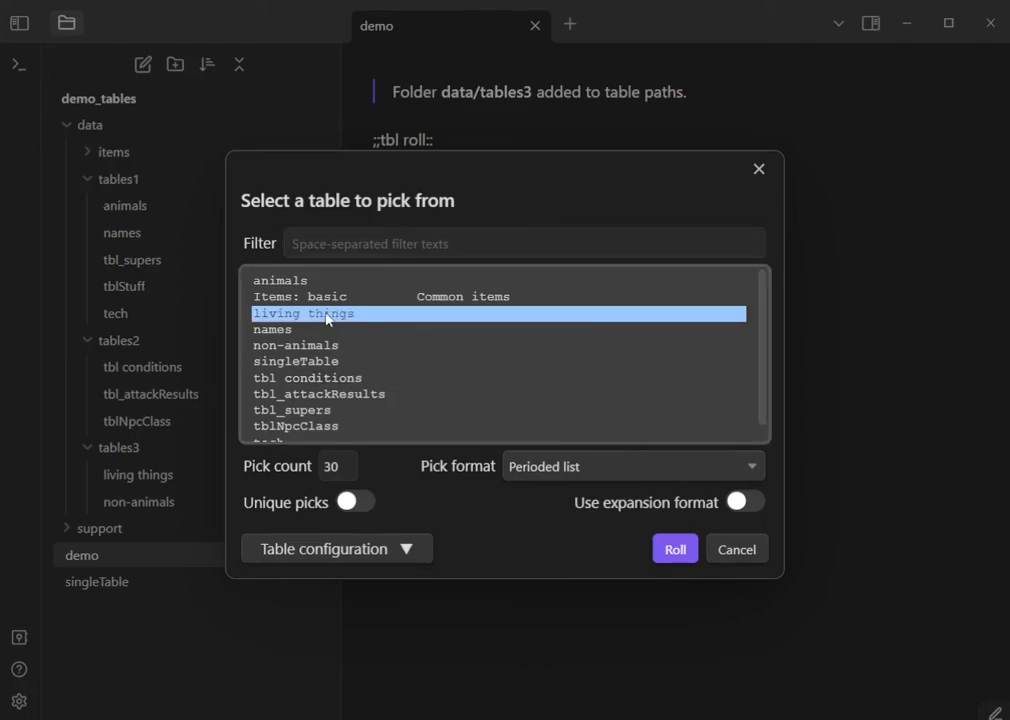
click(560, 466)
click(559, 491)
double_click(345, 468)
text(10)
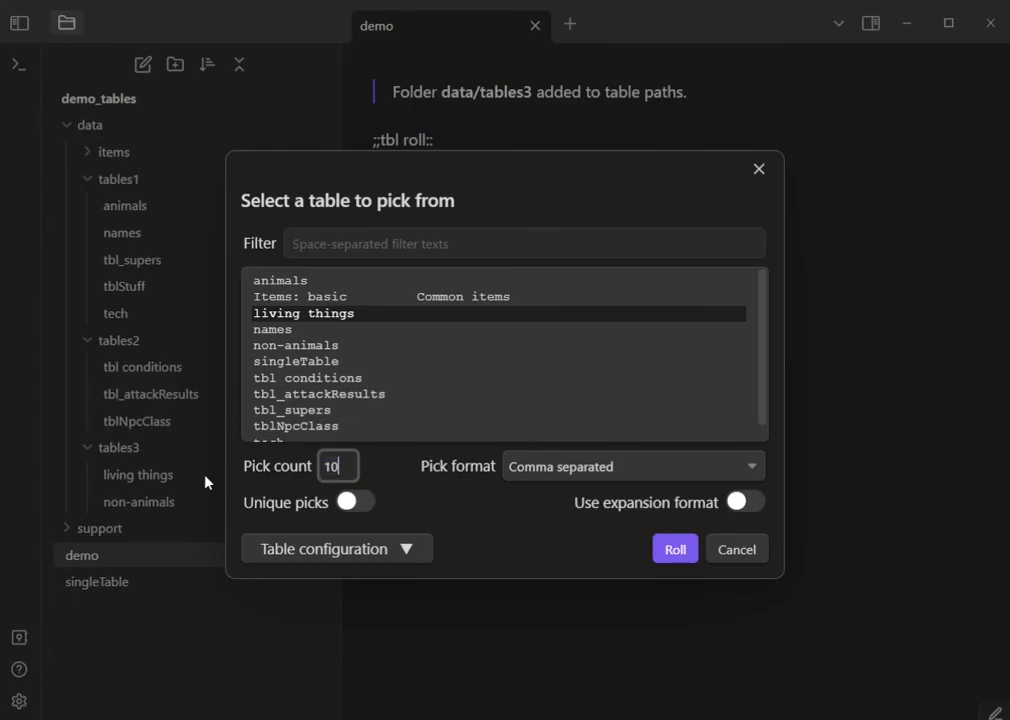
click(676, 550)
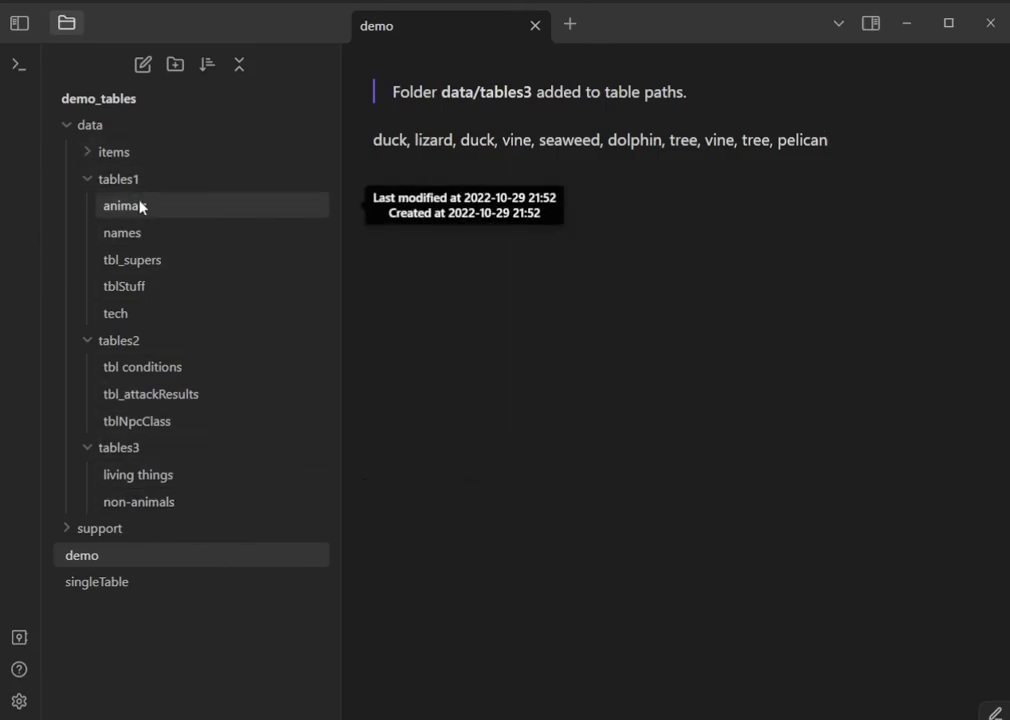
Clear the demo note and register data/items as a folder table with ;;tbl addfoldertable.
key(ctrl+a)
key(BackSpace)
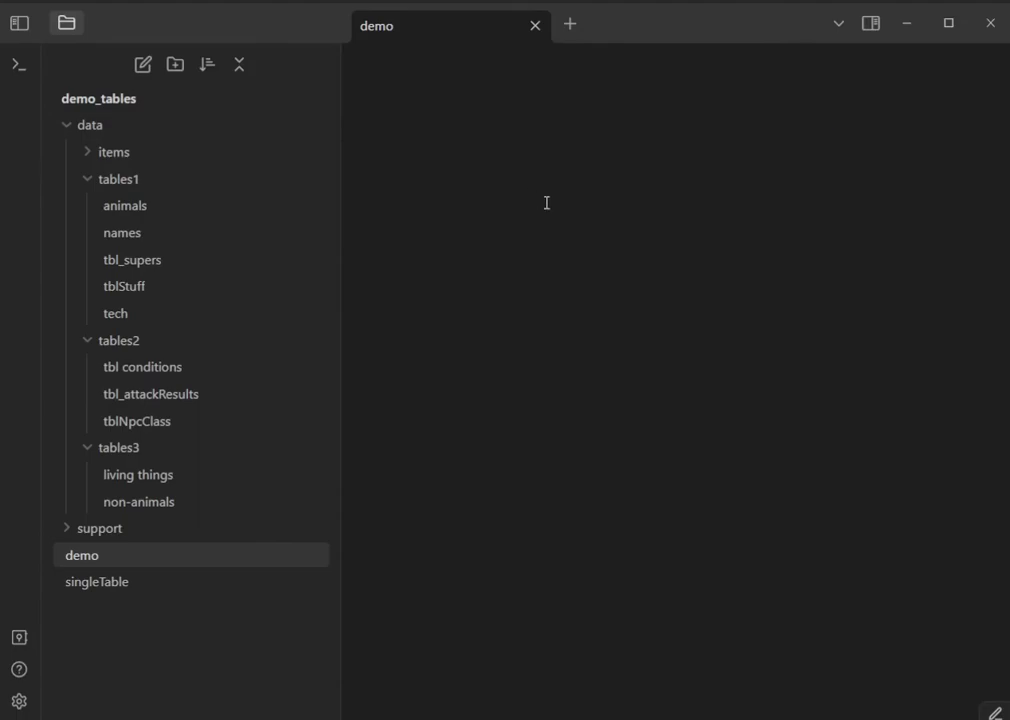
text(;;tbl add)
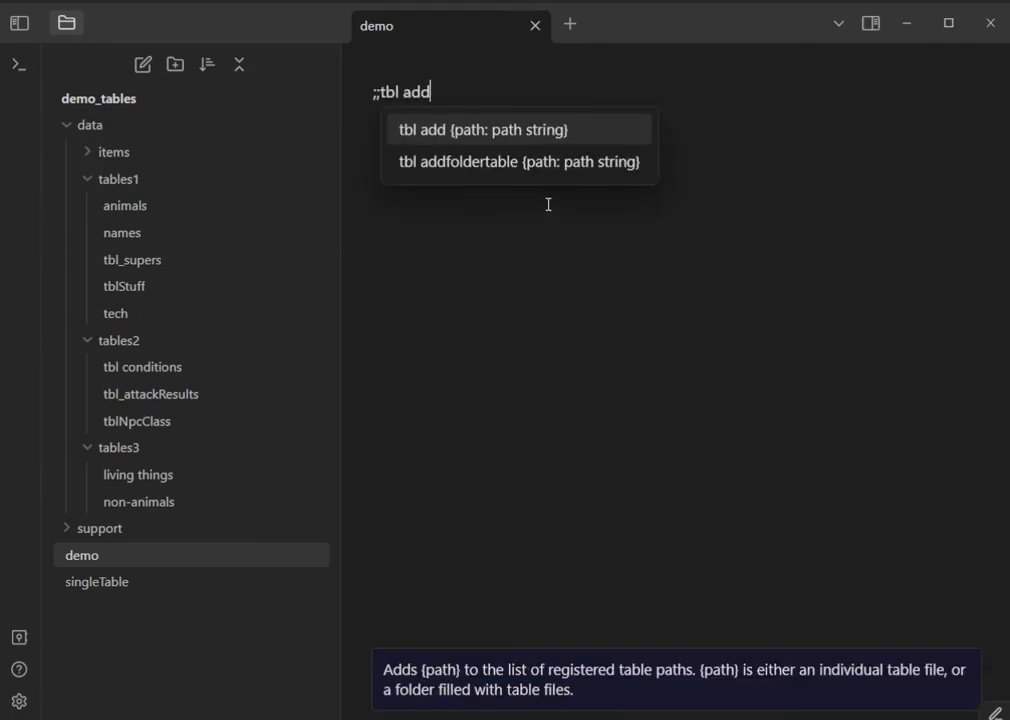
key(Down)
key(Tab)
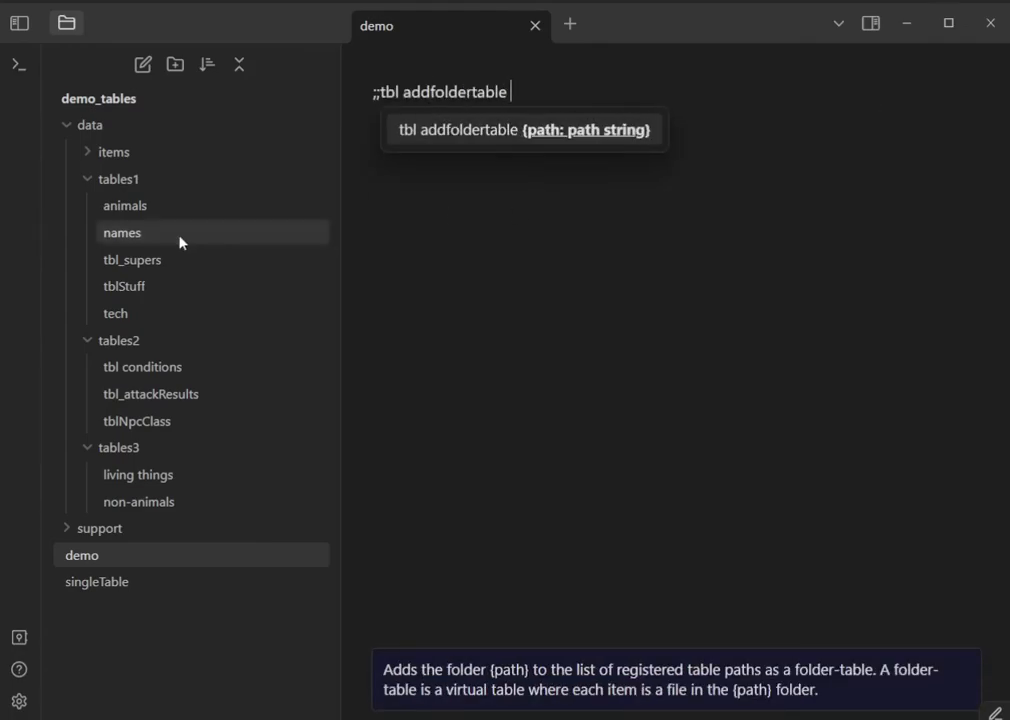
click(99, 152)
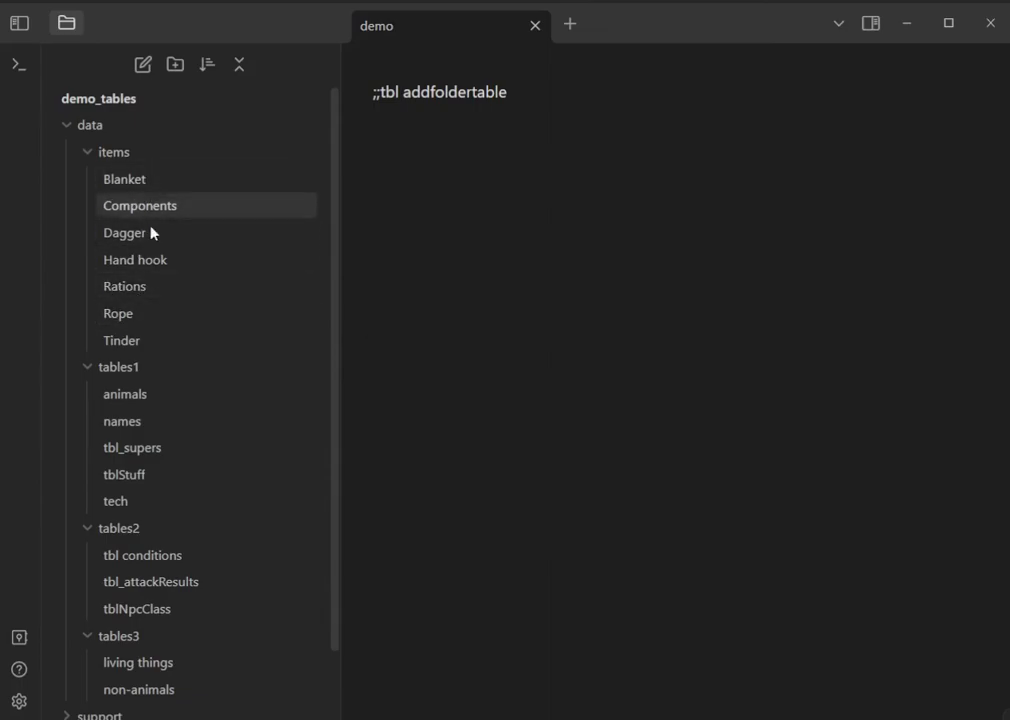
click(566, 97)
text(d)
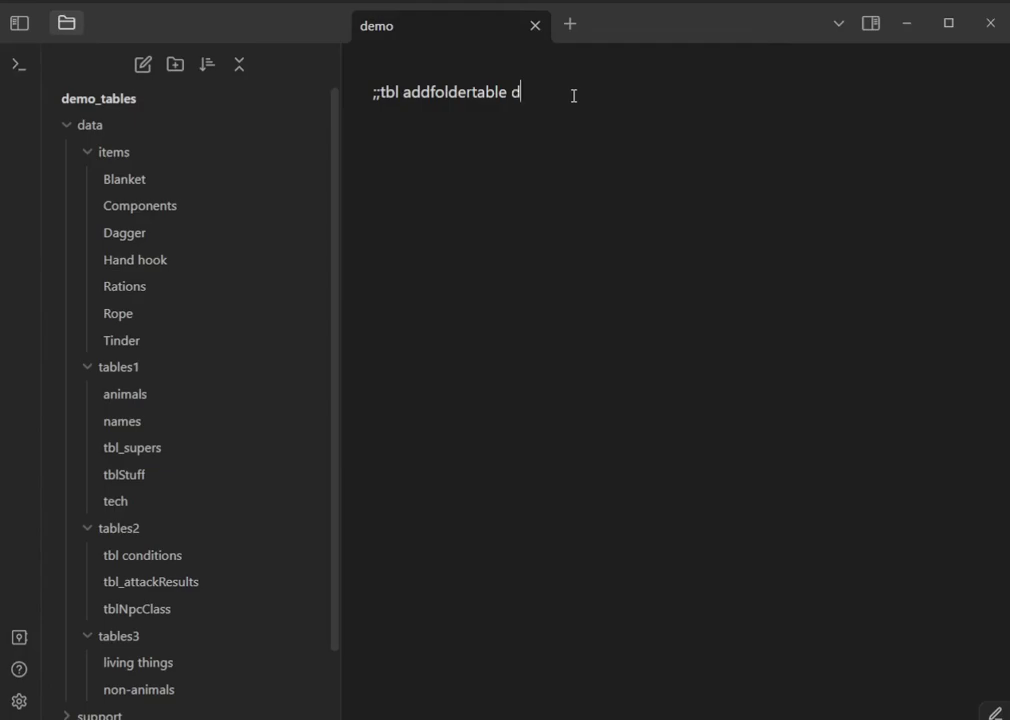
text(ata/)
text(items;;)
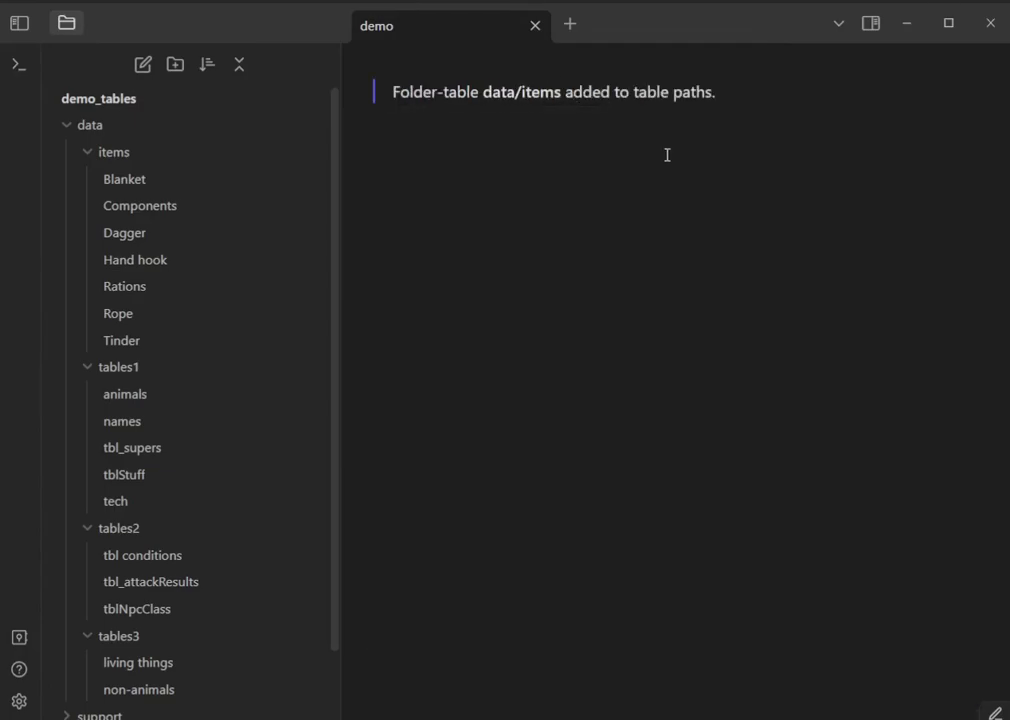
List the registered table paths, and start a roll from the items folder table with its configuration and path shown.
text(;tbl list;;)
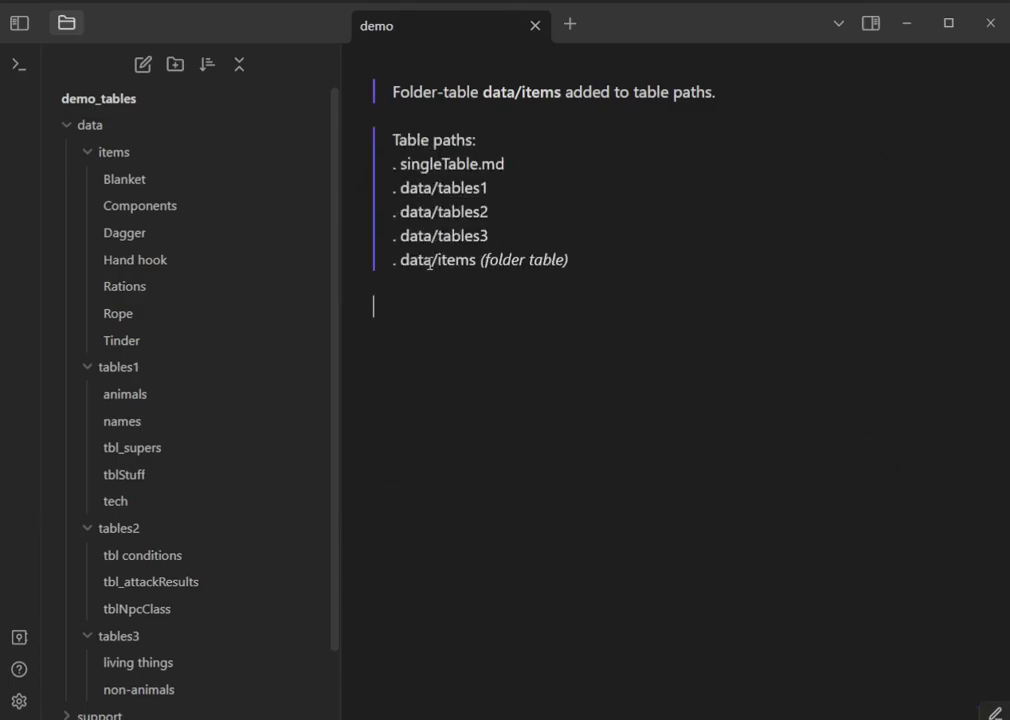
text(;;tbl roll;;)
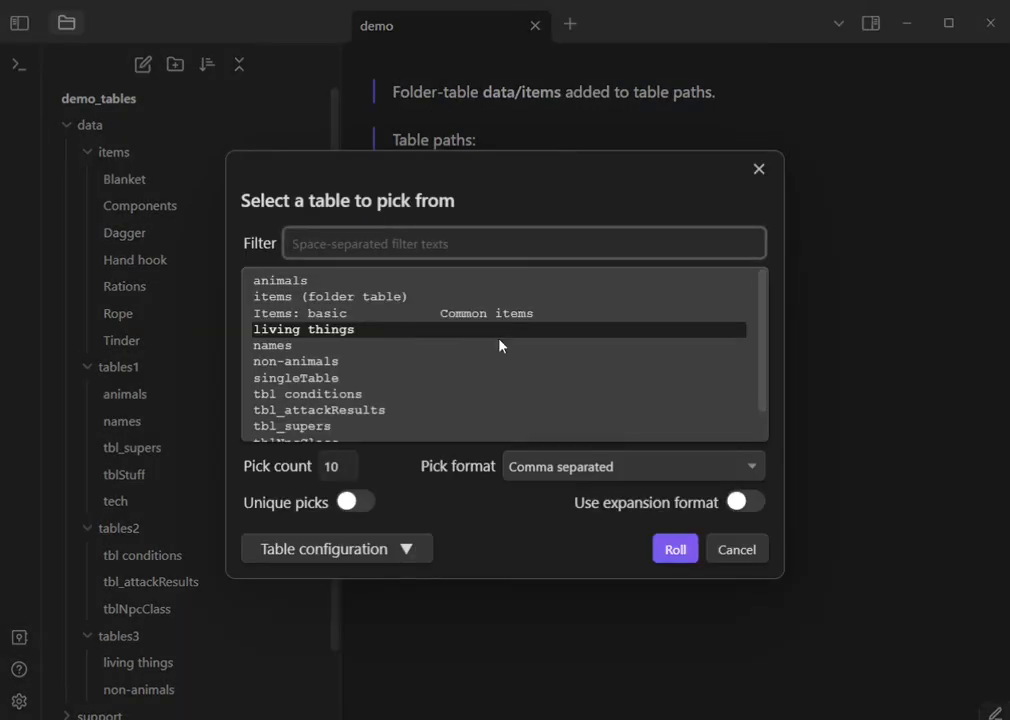
click(306, 298)
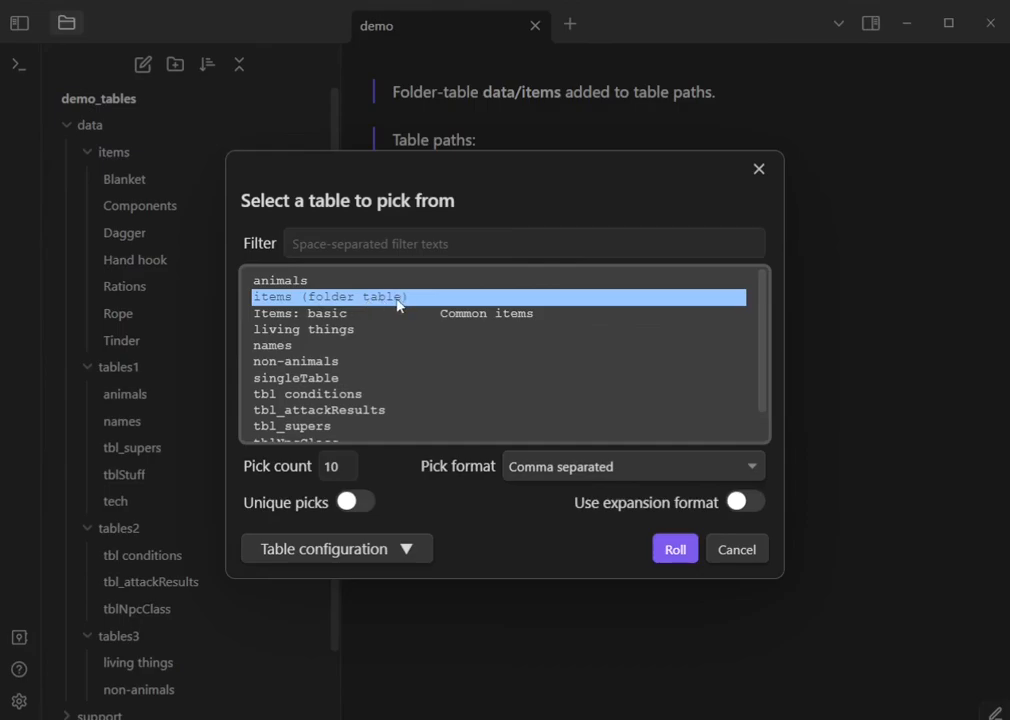
click(383, 549)
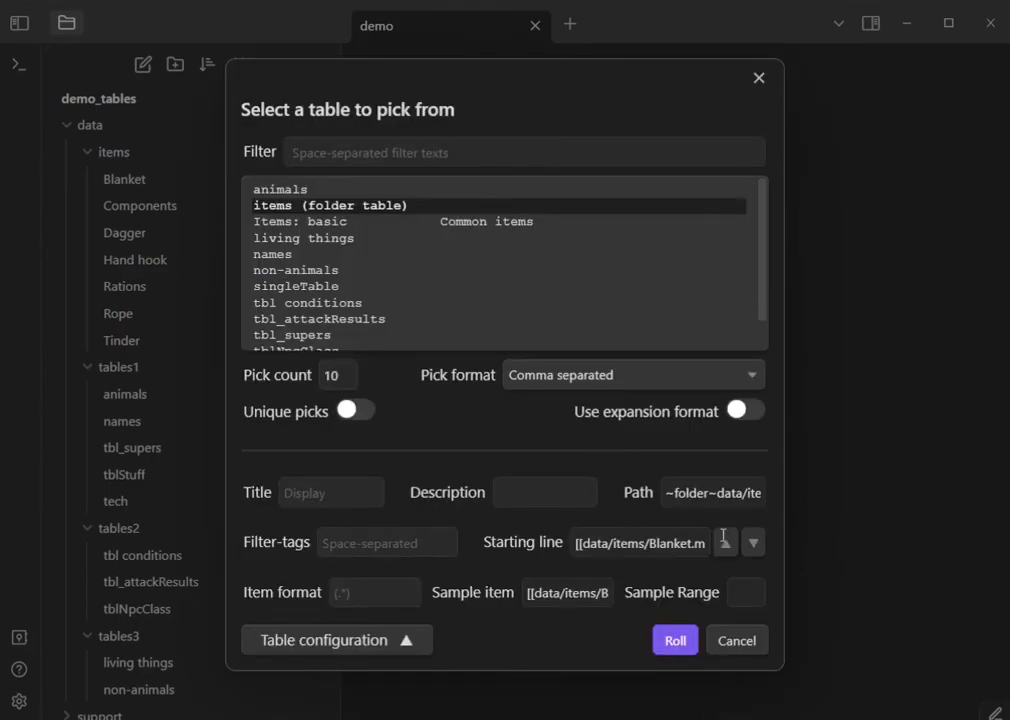
click(729, 499)
drag(719, 497, 638, 508)
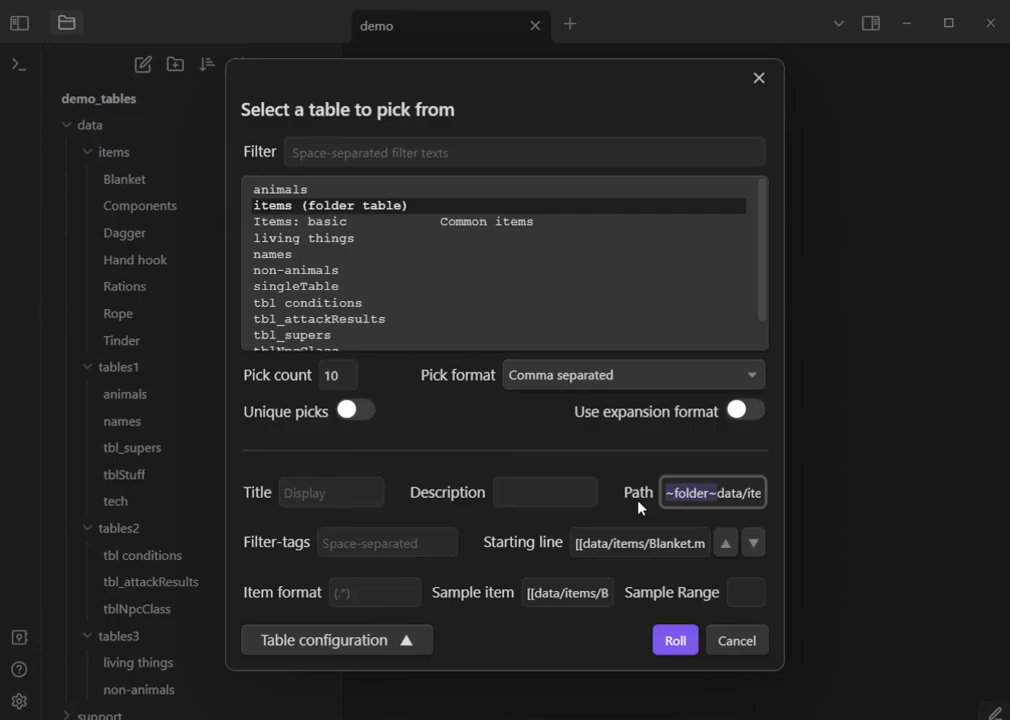
Roll 5 picks from the items folder table as a bulleted list and highlight the resulting note links.
right_click(352, 376)
text(5)
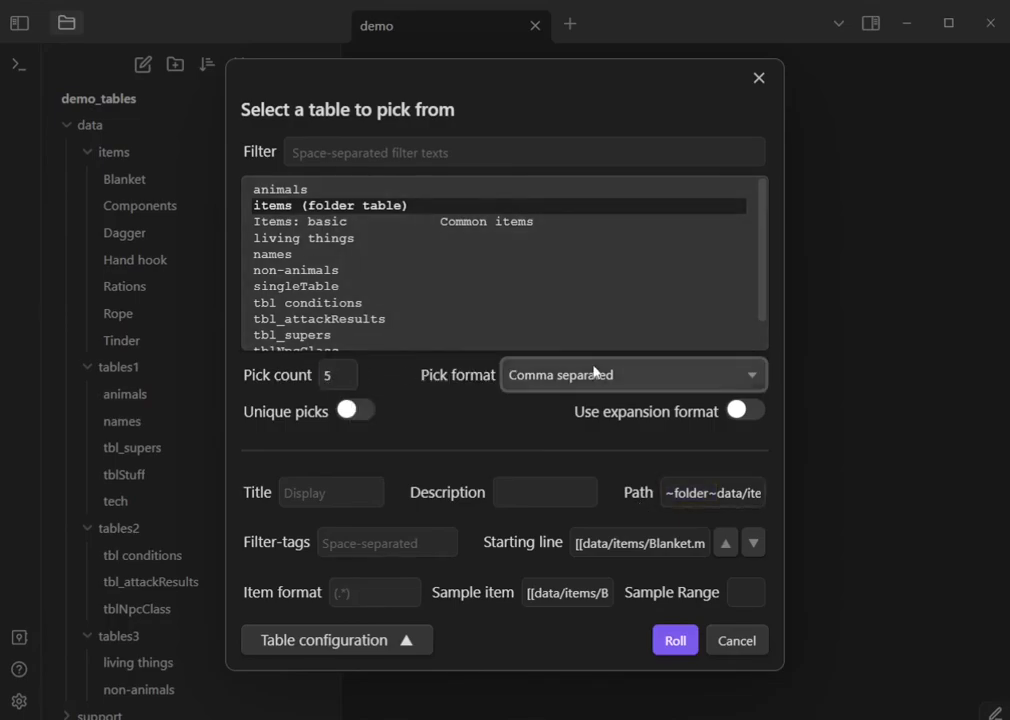
click(566, 376)
click(562, 417)
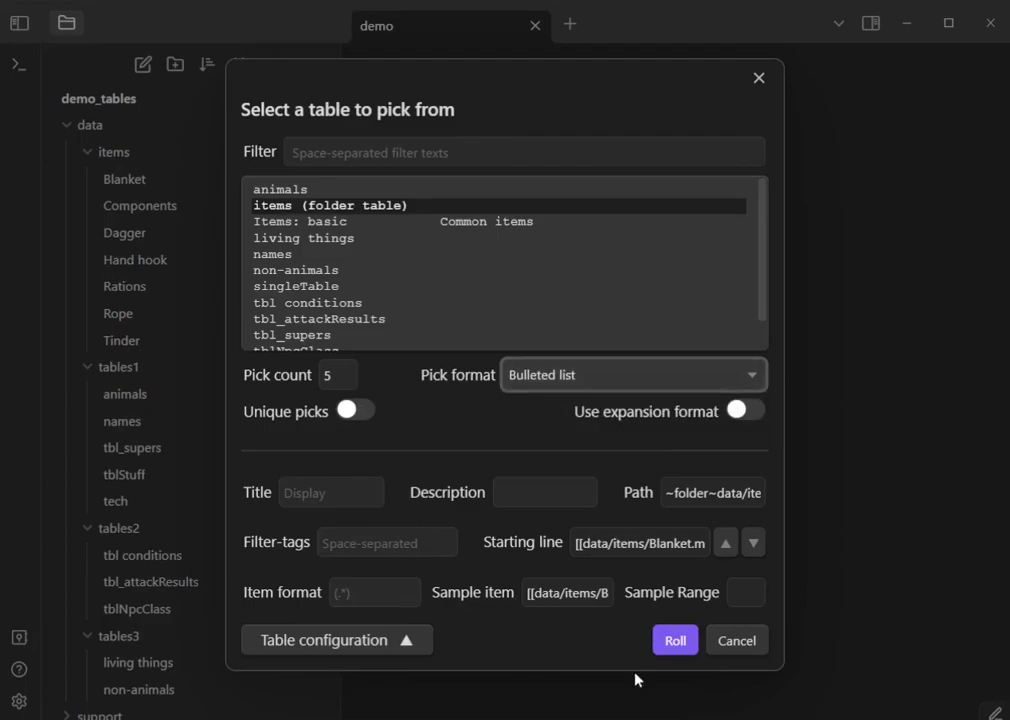
click(665, 648)
drag(400, 424, 363, 309)
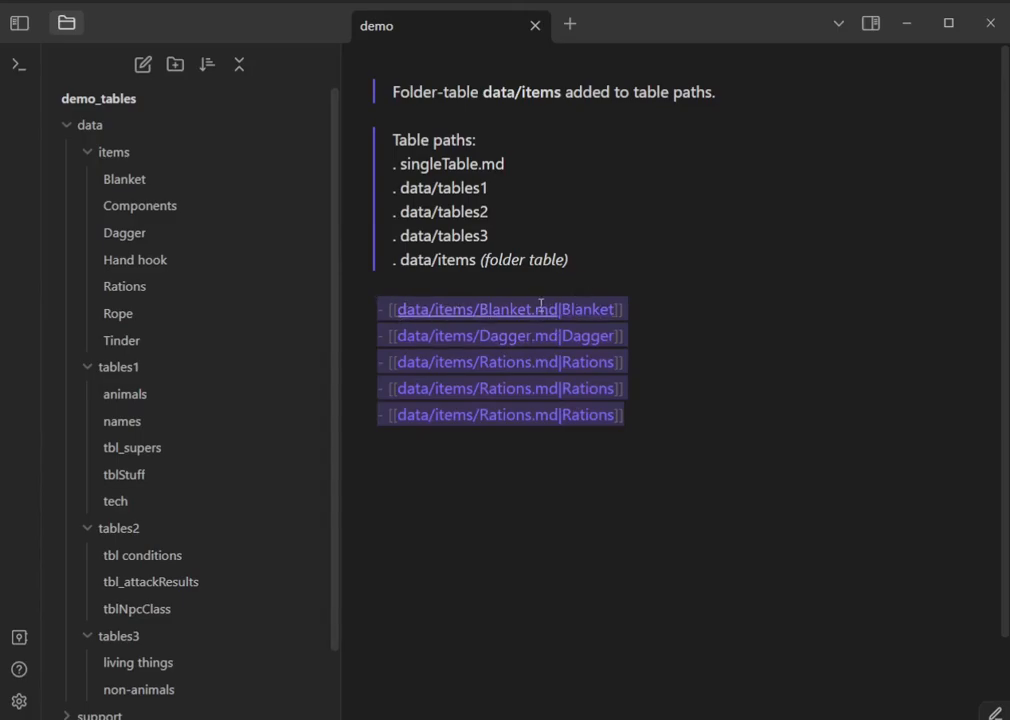
Start another roll below the list and set the items folder table's item format to Path - base file name.
click(521, 503)
key(Return)
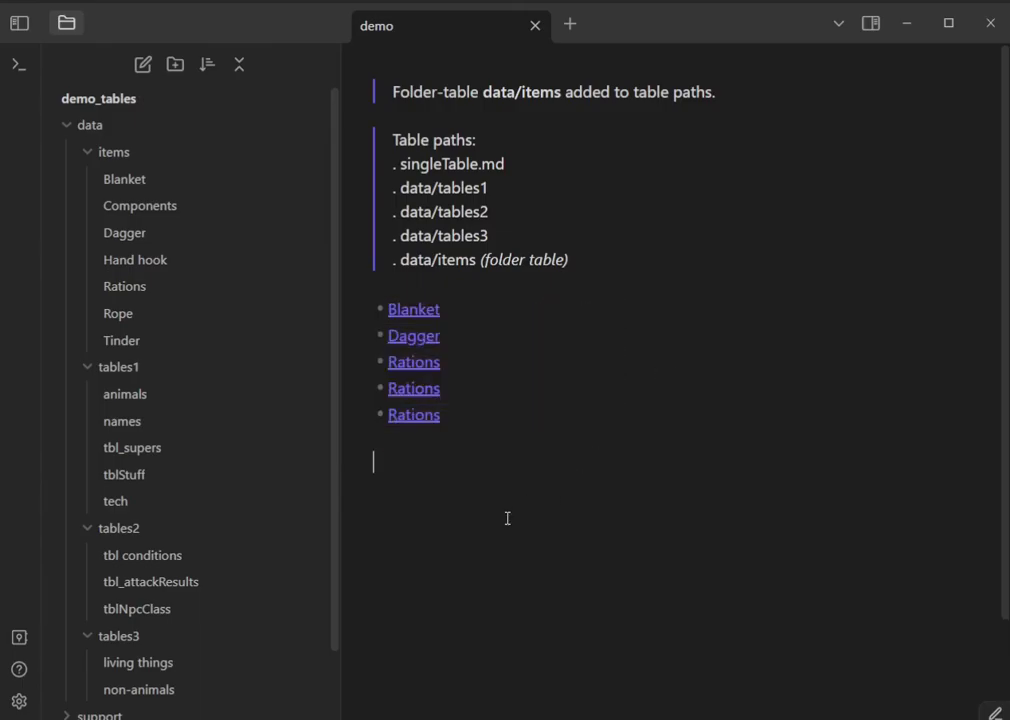
text(;;tbl roll)
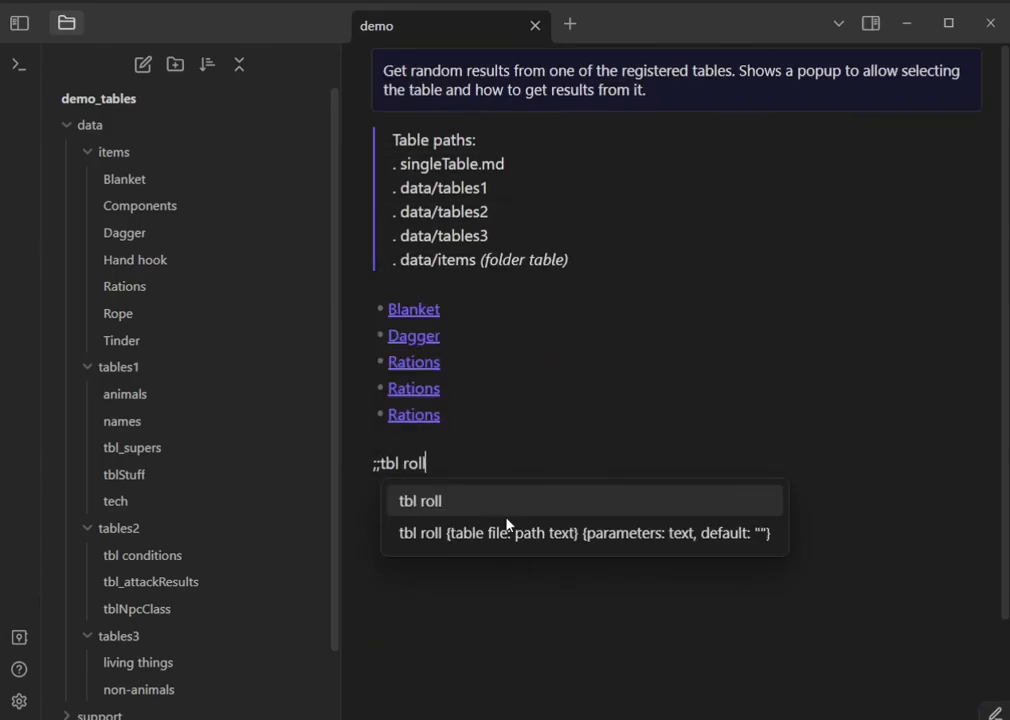
key(Return)
click(322, 559)
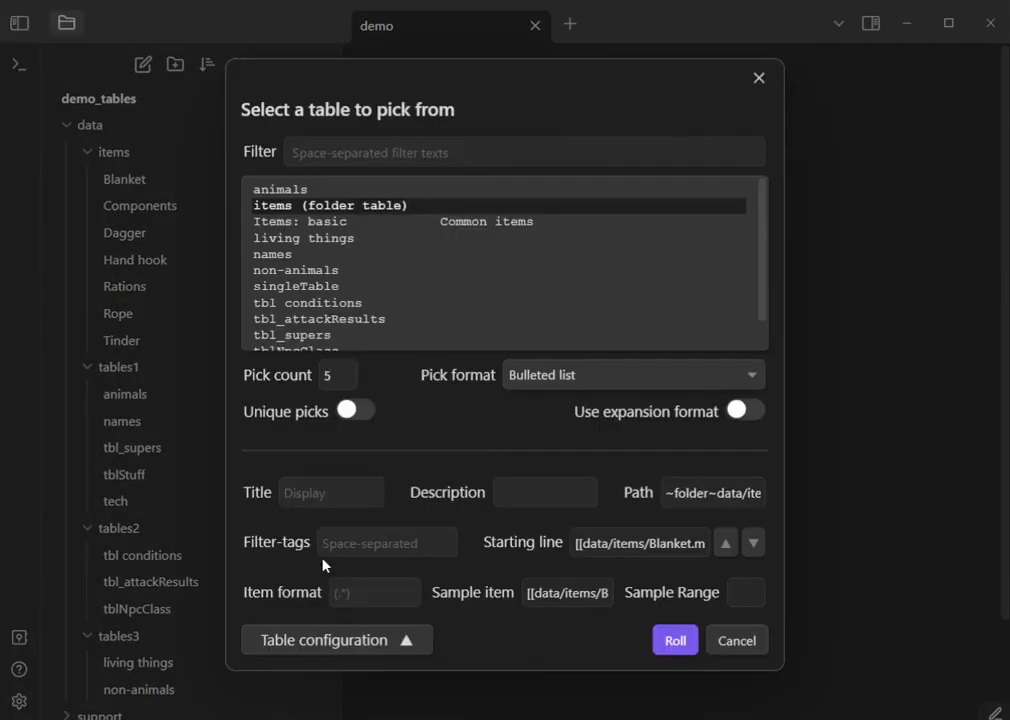
click(406, 600)
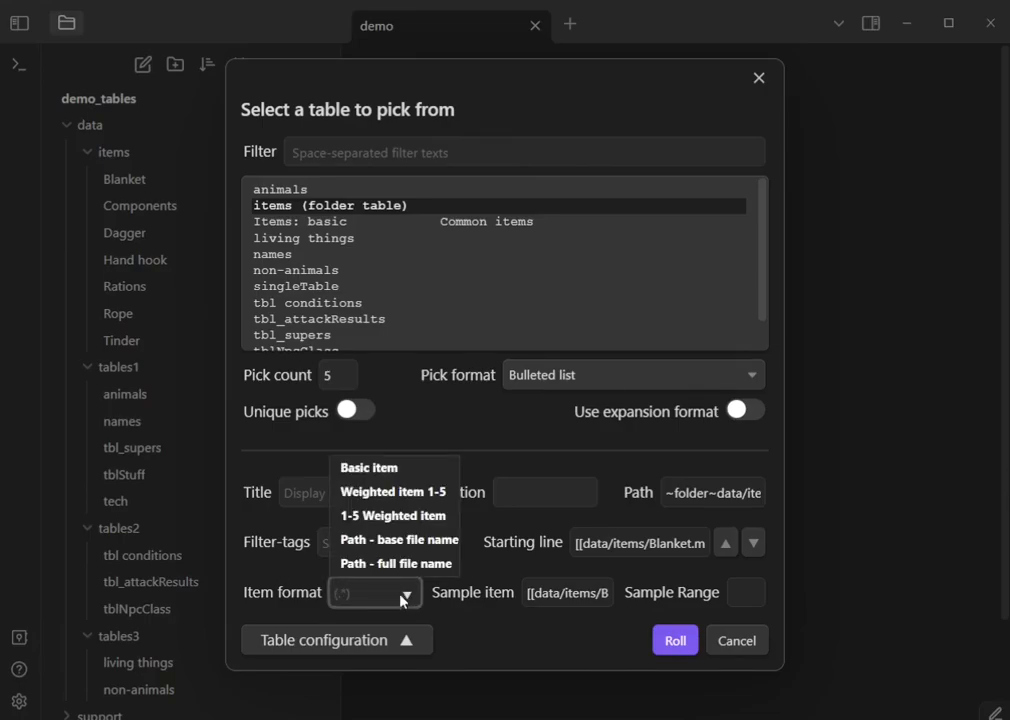
click(414, 540)
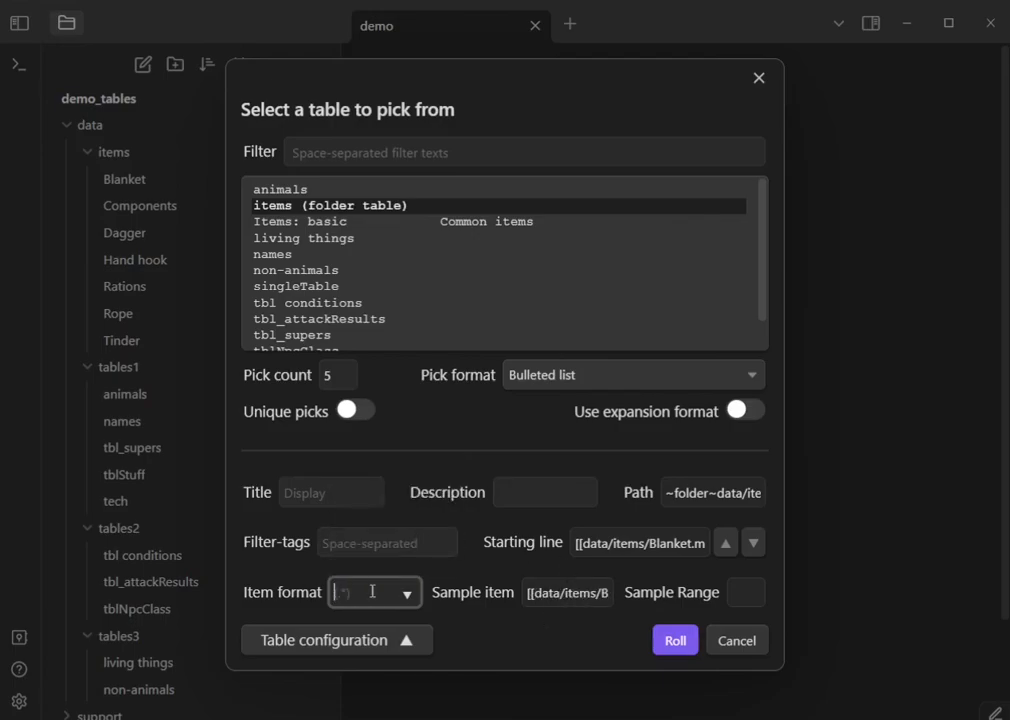
Try the Path - full file name format, return it to Path - base file name and roll 5 bulleted picks.
click(406, 592)
click(394, 566)
click(380, 597)
click(390, 541)
click(668, 641)
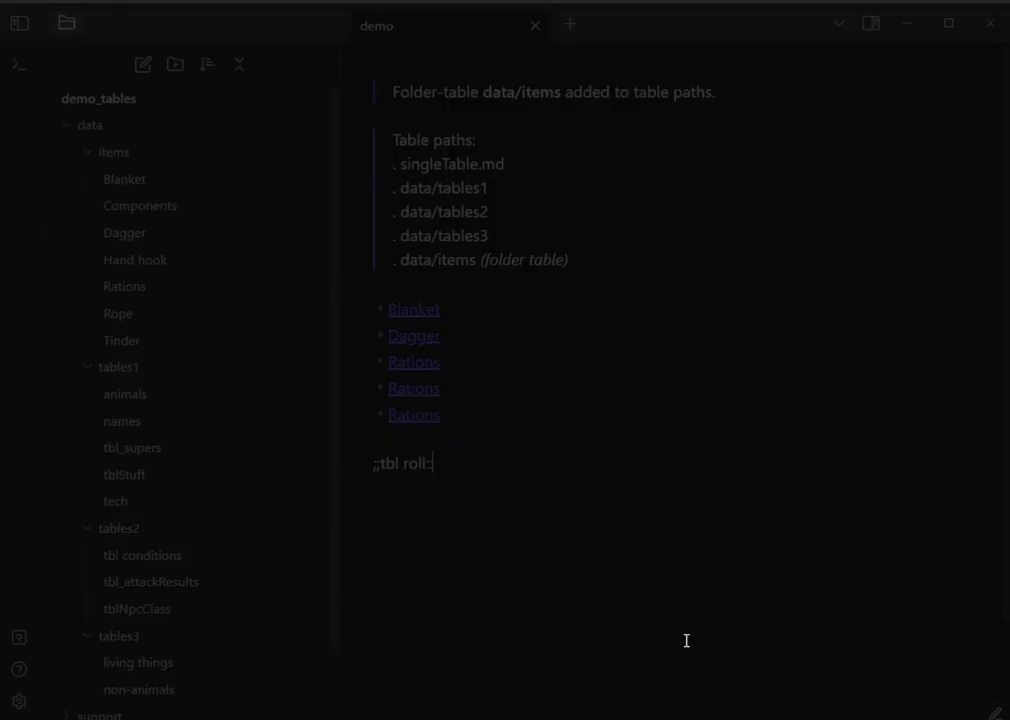